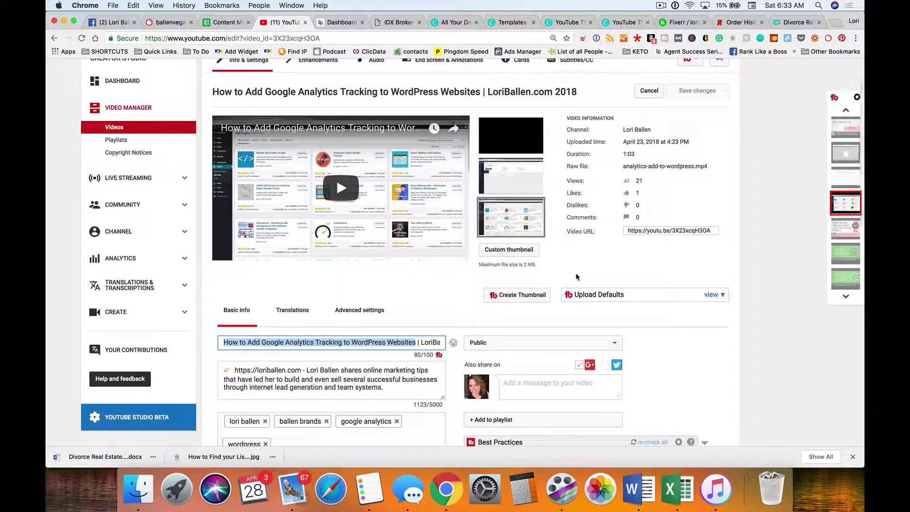
# - Start the video's playback, check the background choices in its thumbnail generator, and close the generator
pyautogui.scroll(4, 405, 271)
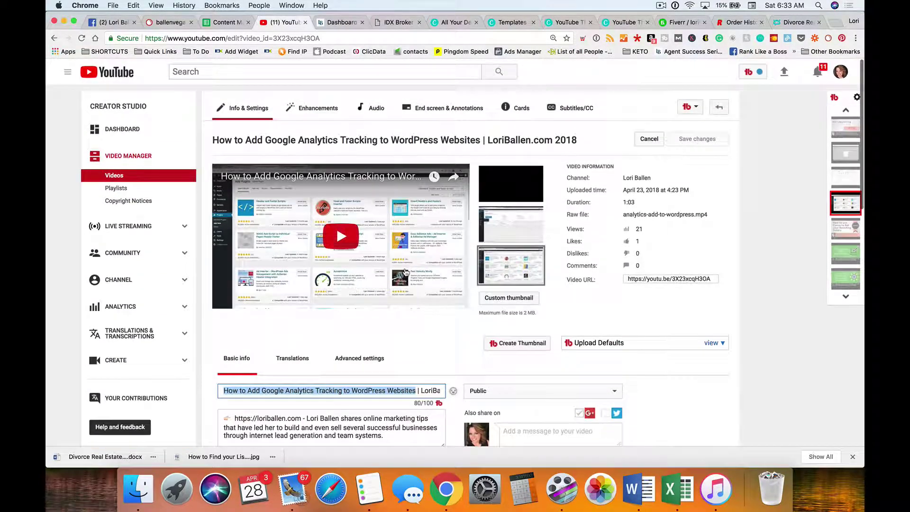
pyautogui.click(405, 271)
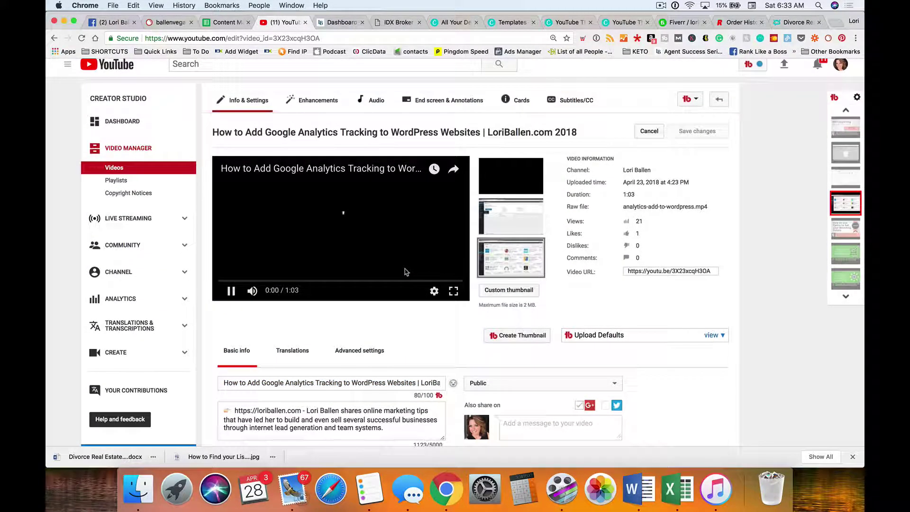
pyautogui.scroll(-5, 405, 272)
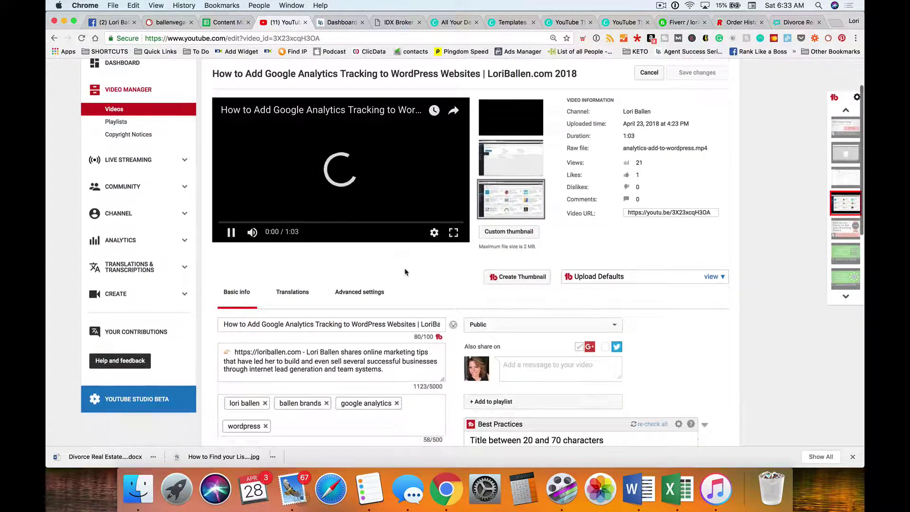
pyautogui.click(523, 278)
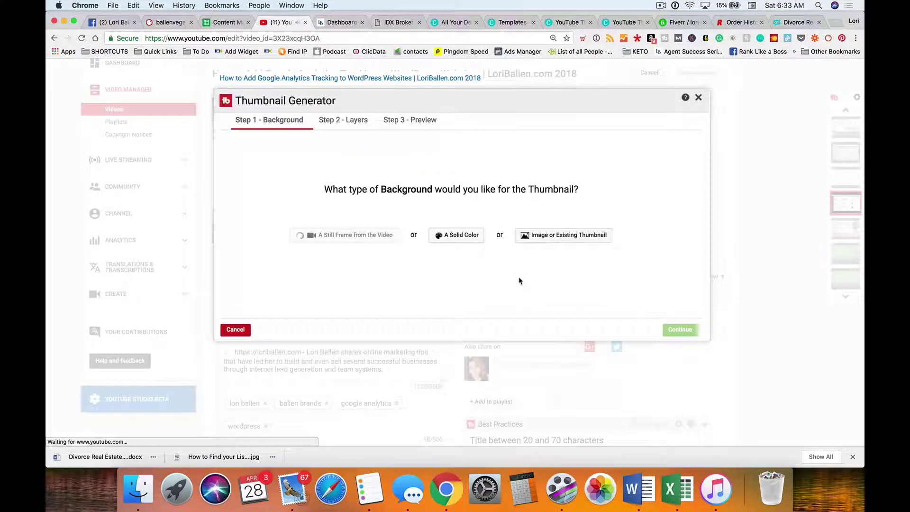
pyautogui.click(698, 99)
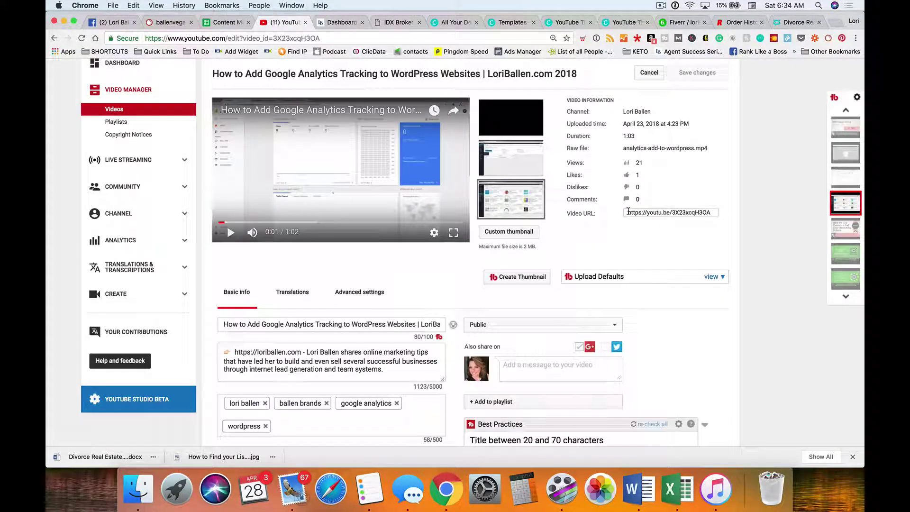
# - Switch to Canva and look over the existing designs and the template marketplace categories
pyautogui.click(620, 23)
pyautogui.click(511, 22)
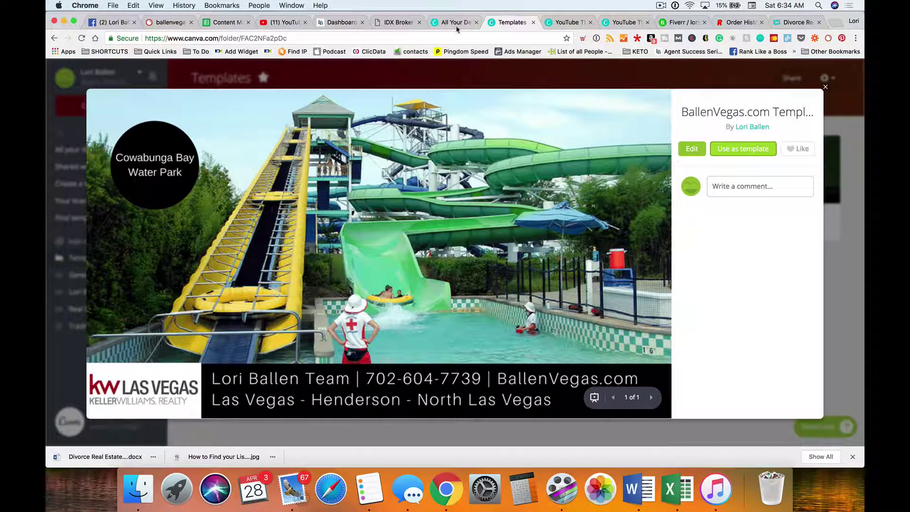
pyautogui.click(455, 23)
pyautogui.scroll(4, 424, 236)
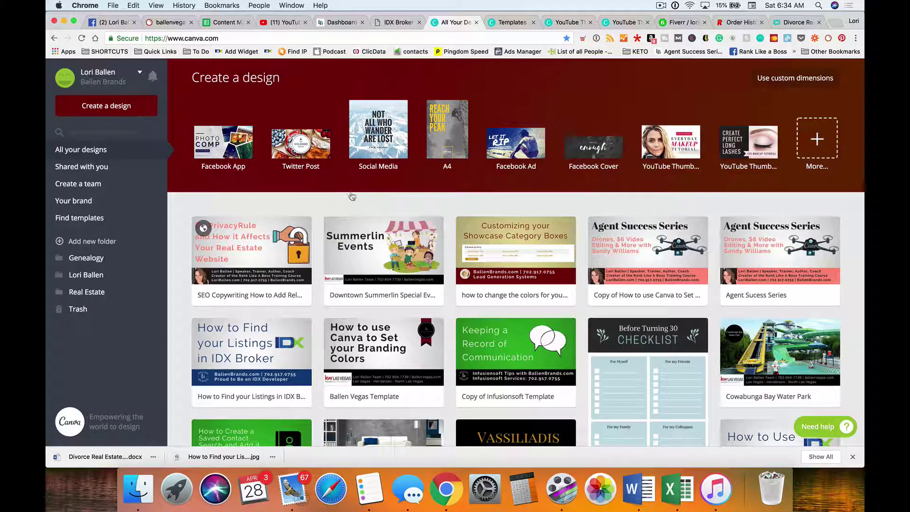
pyautogui.scroll(1, 111, 336)
pyautogui.scroll(-1, 111, 331)
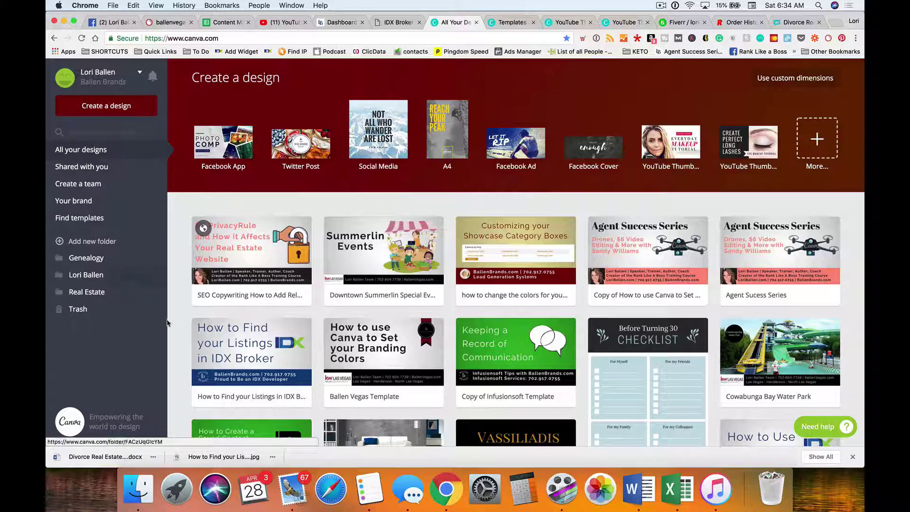
pyautogui.click(99, 220)
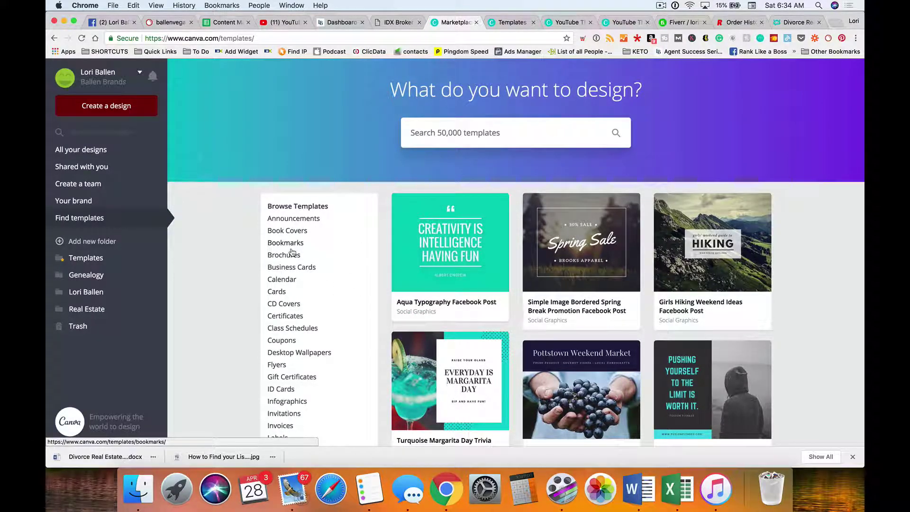
pyautogui.scroll(-1, 265, 261)
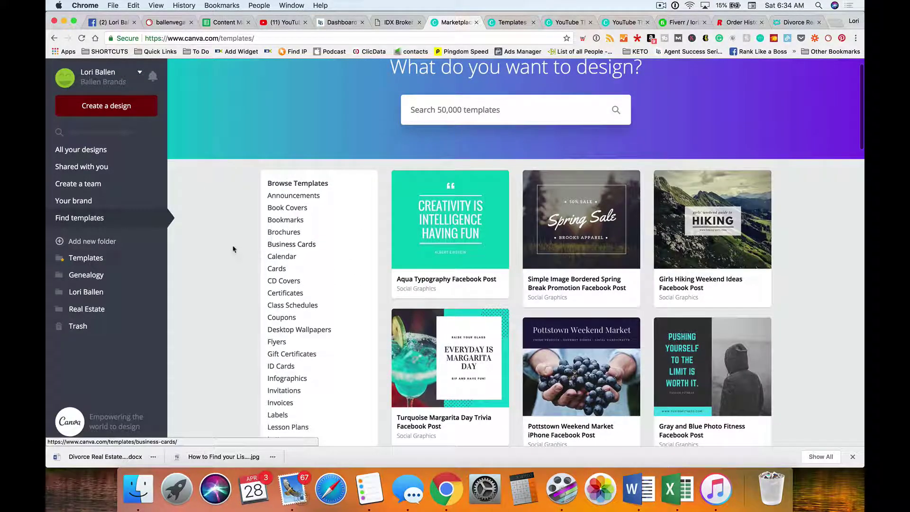
# - Open the Templates folder, preview the BallenVegas.com Template, and make a copy of it
pyautogui.click(87, 258)
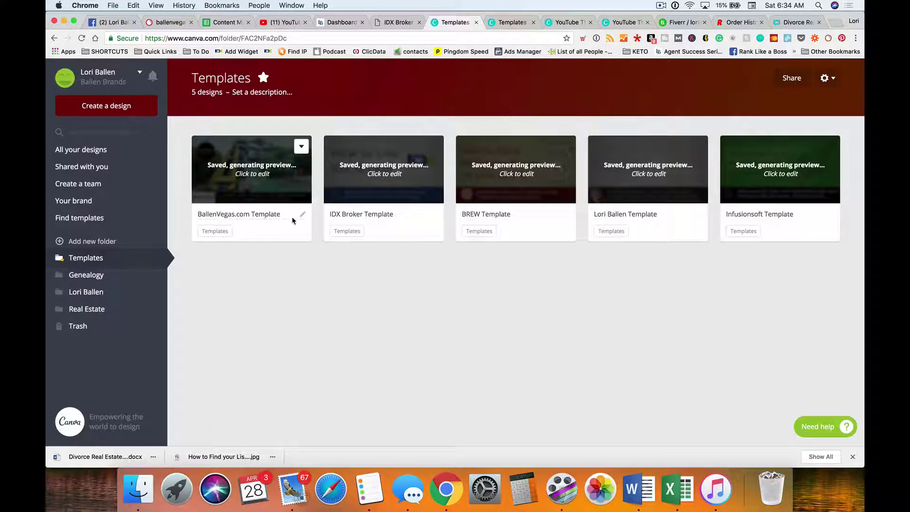
pyautogui.click(254, 163)
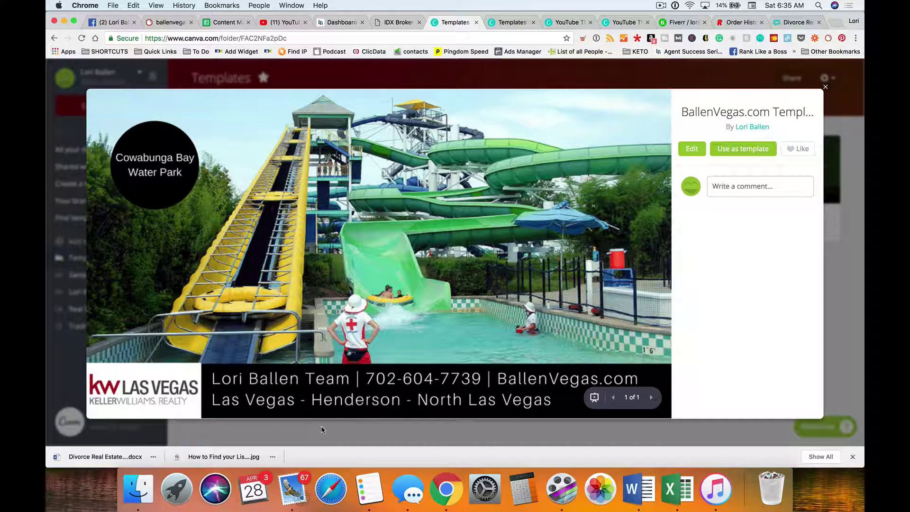
pyautogui.click(825, 87)
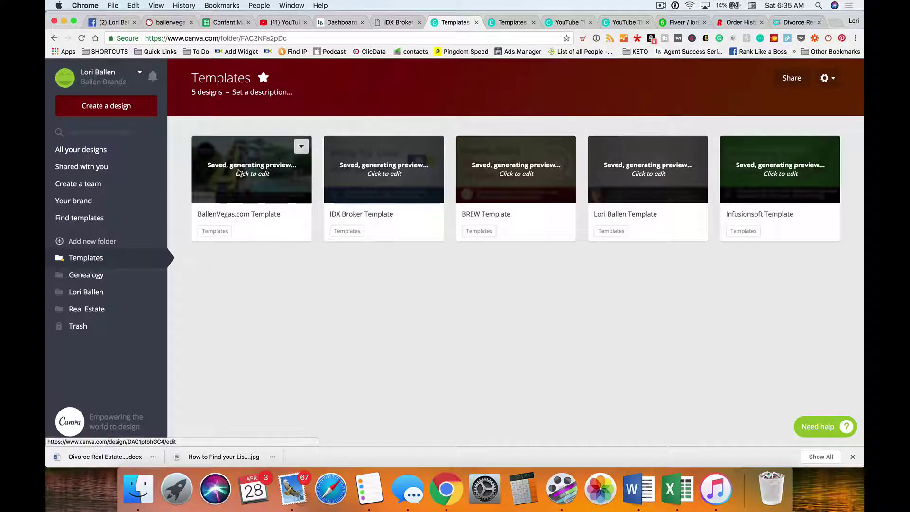
pyautogui.click(300, 148)
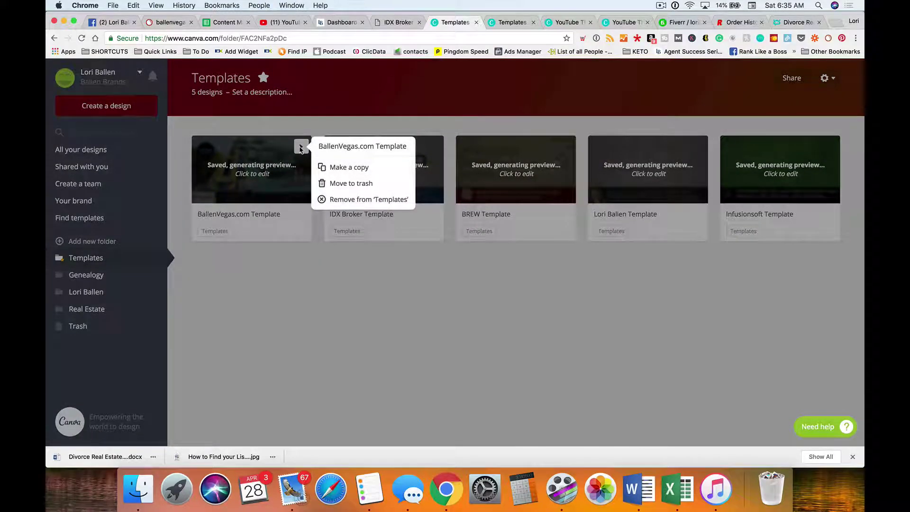
pyautogui.click(368, 167)
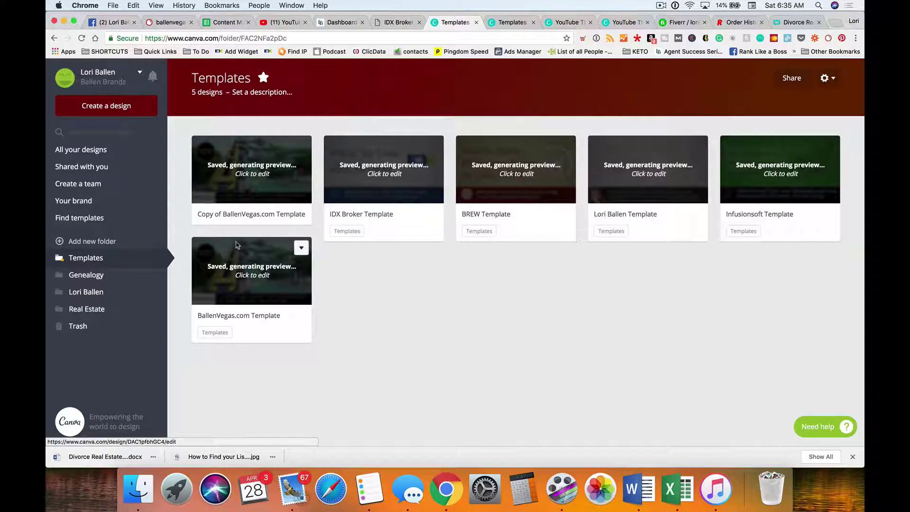
pyautogui.click(241, 279)
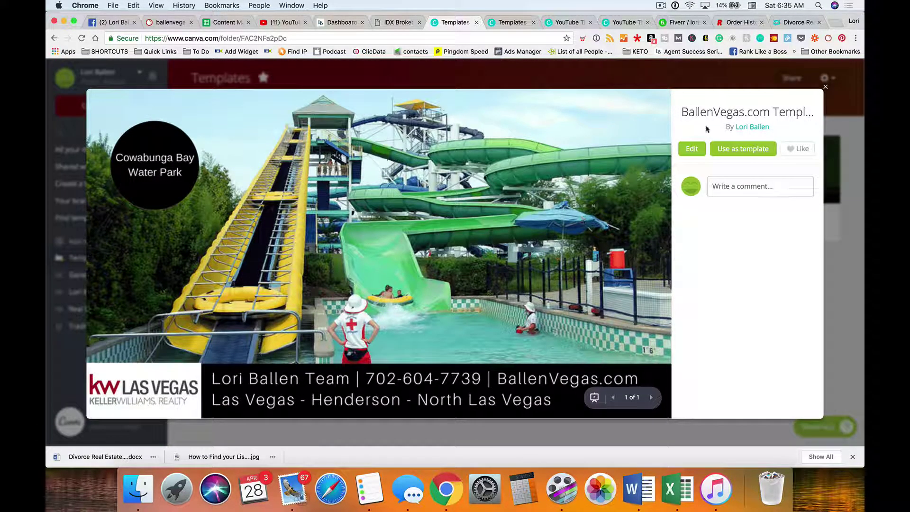
pyautogui.click(691, 148)
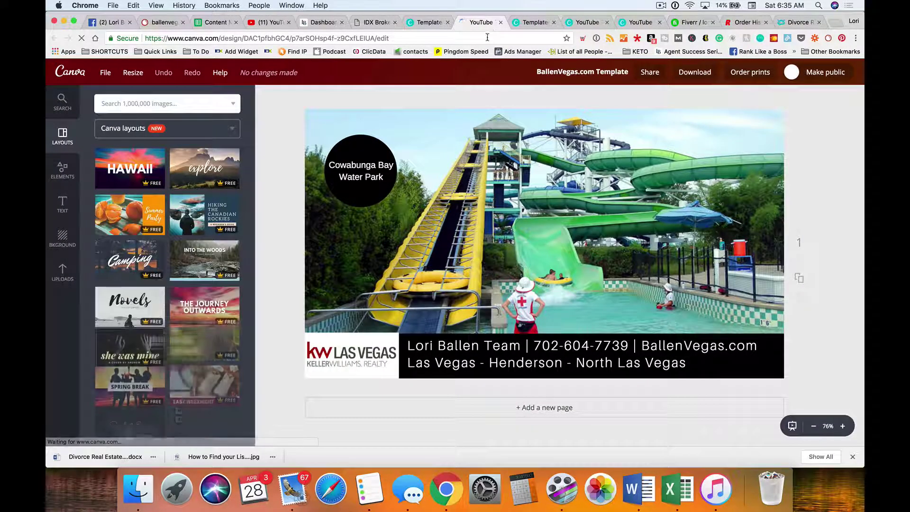
pyautogui.click(500, 23)
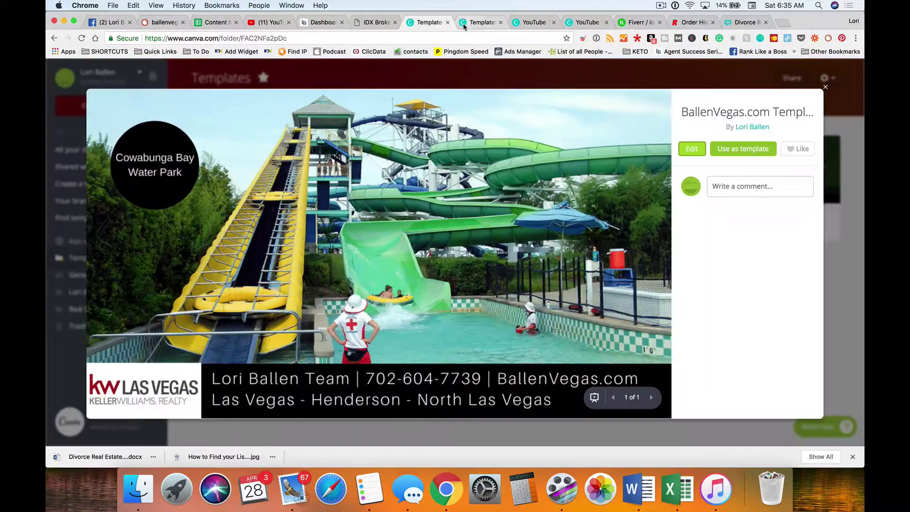
pyautogui.click(824, 88)
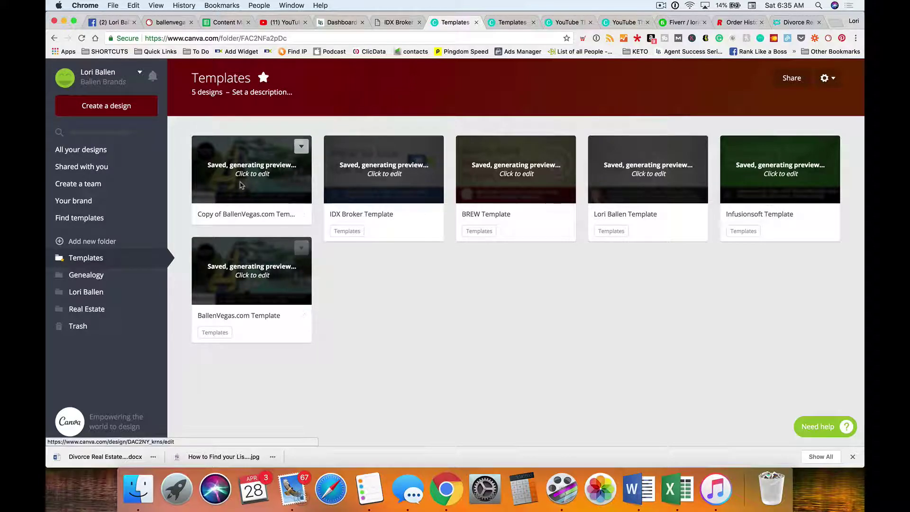
# - Add the copy of the BallenVegas.com Template to the Real Estate folder and open it from there for editing
pyautogui.moveTo(241, 174); pyautogui.dragTo(129, 313)
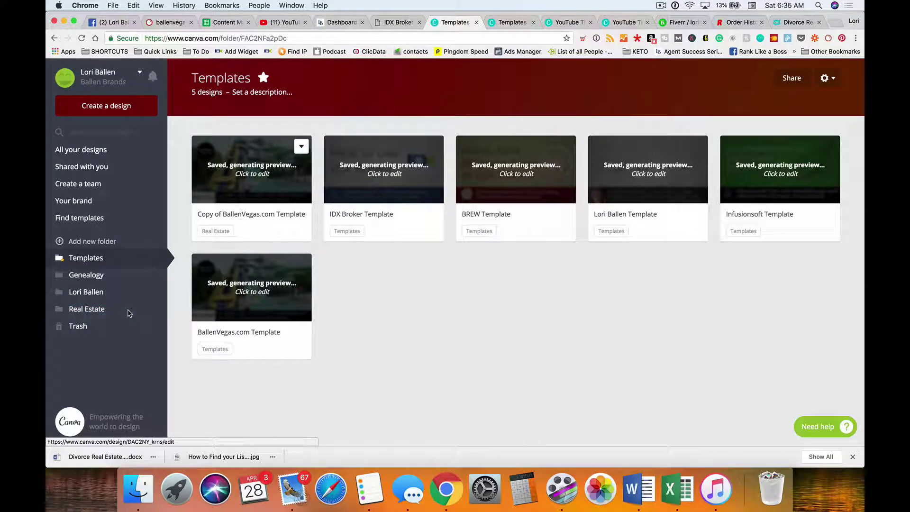
pyautogui.click(92, 308)
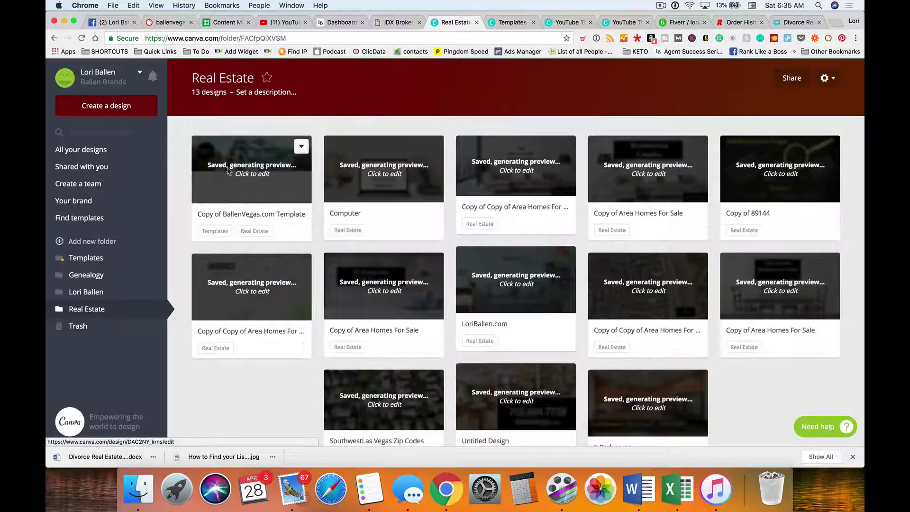
pyautogui.click(302, 216)
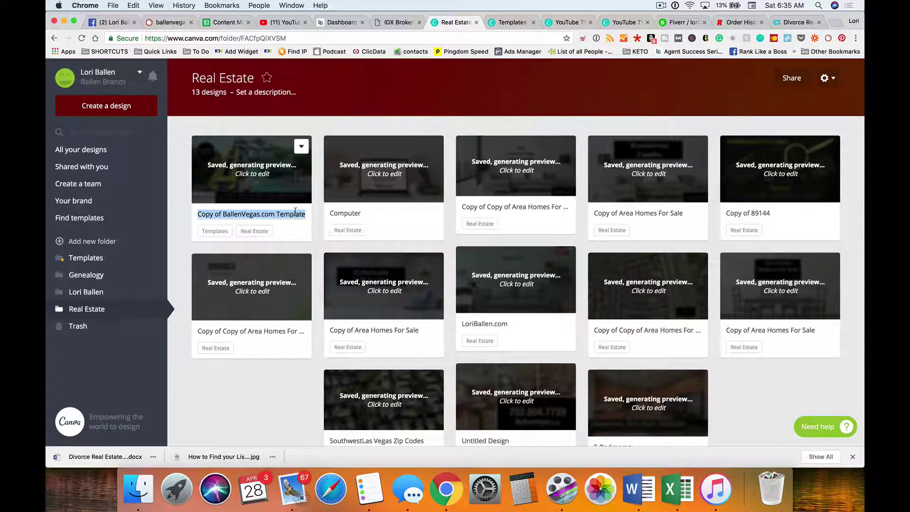
pyautogui.click(255, 186)
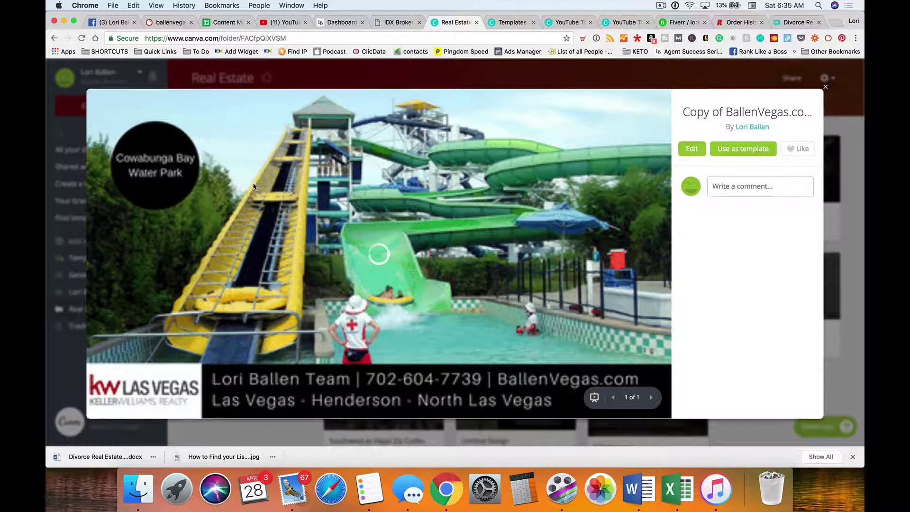
pyautogui.click(693, 148)
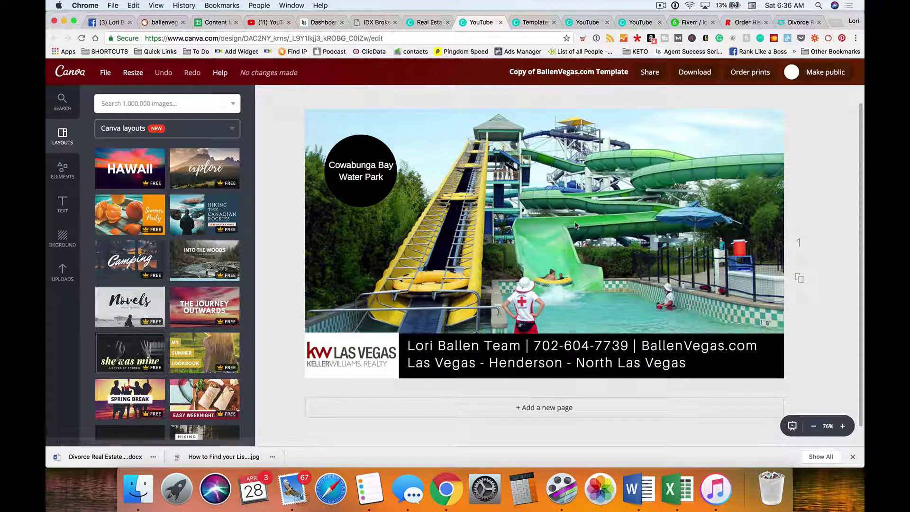
# - Search the image library for "kitchen" and limit the results to free images only
pyautogui.click(575, 222)
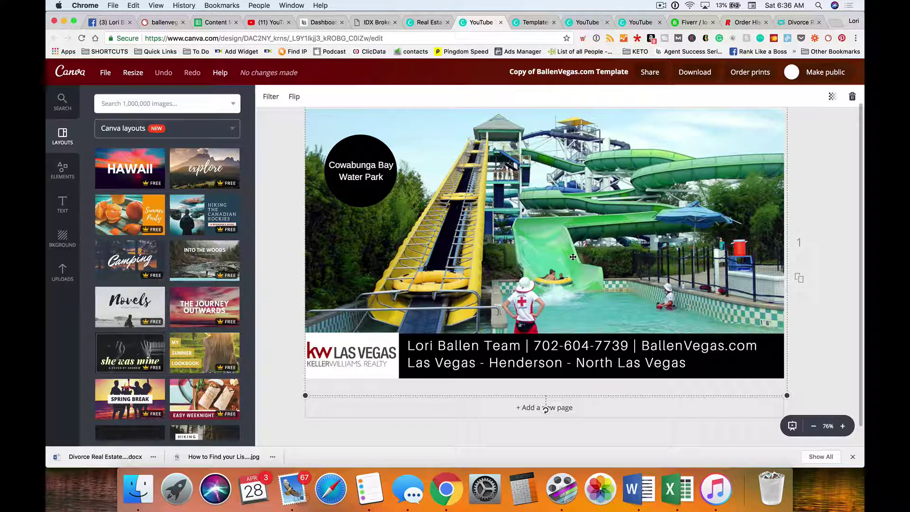
pyautogui.click(146, 101)
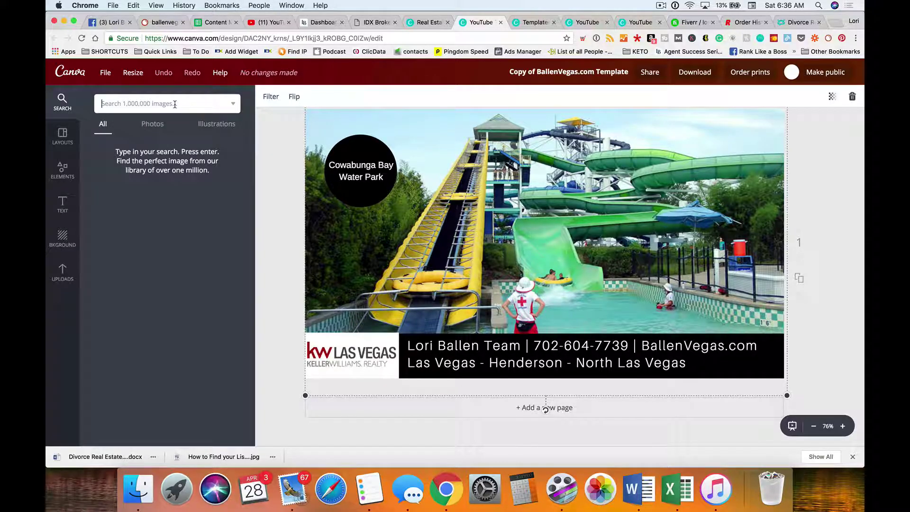
pyautogui.write('kitchen')
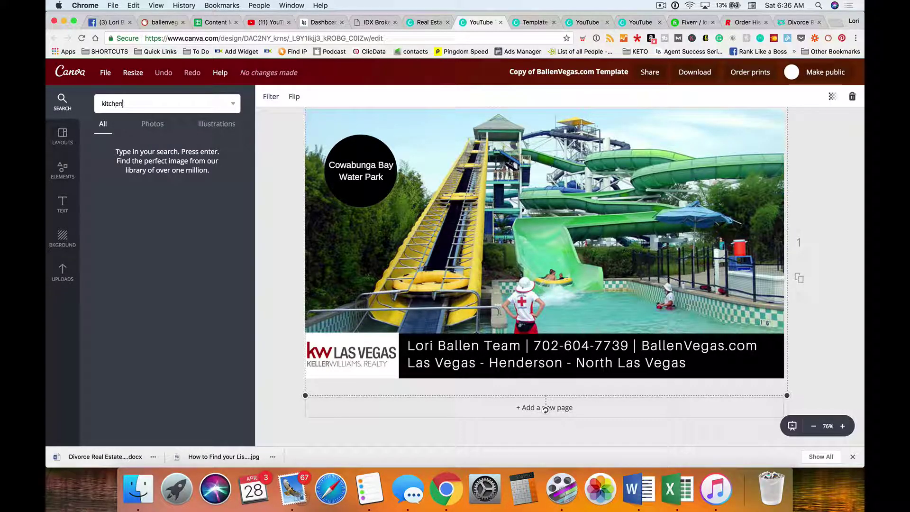
pyautogui.press('Return')
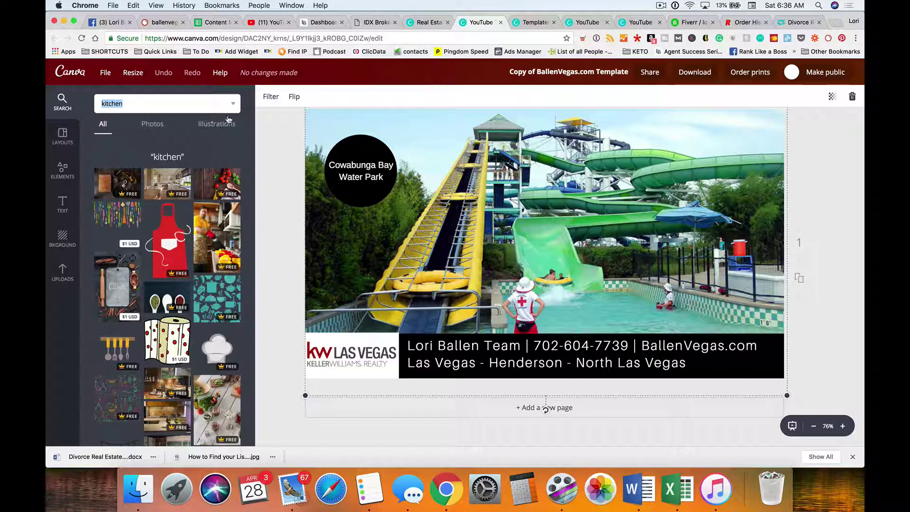
pyautogui.click(233, 103)
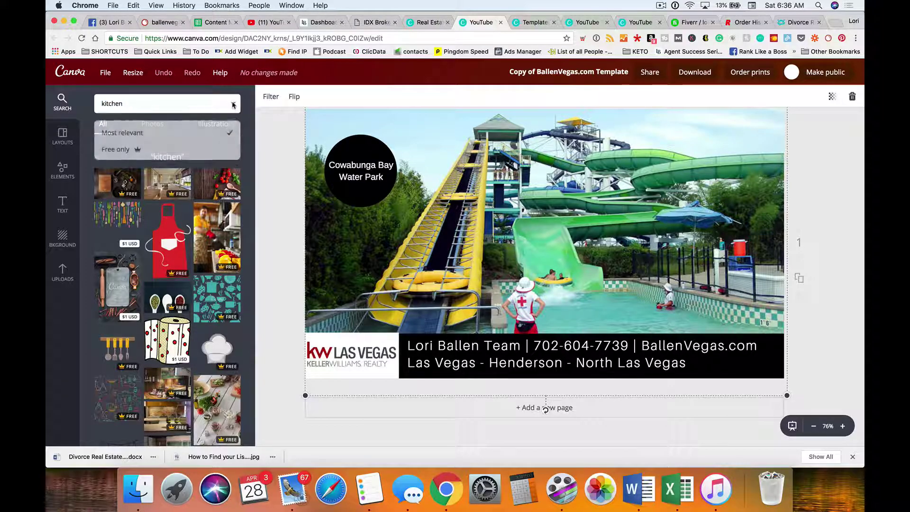
pyautogui.click(129, 148)
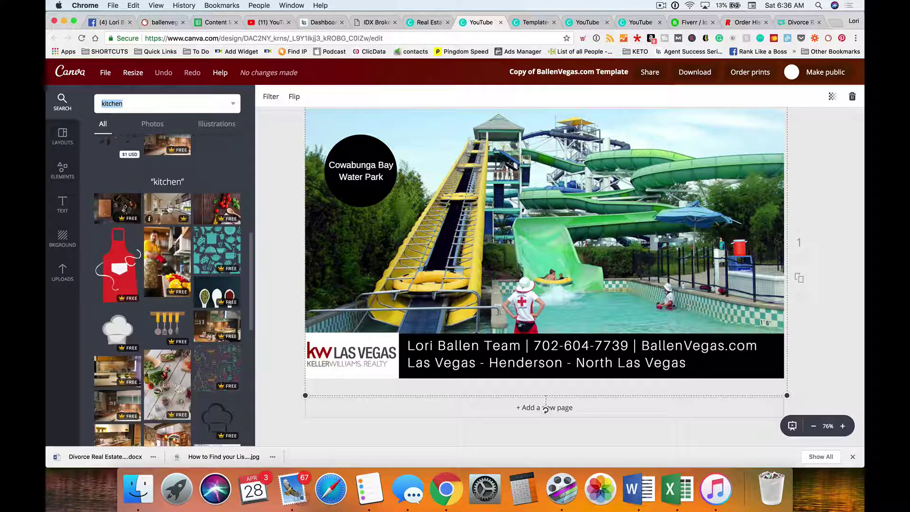
# - Replace the water park background with the free photo of a bright kitchen with a wooden table, filling the whole design
pyautogui.moveTo(166, 206); pyautogui.dragTo(491, 188)
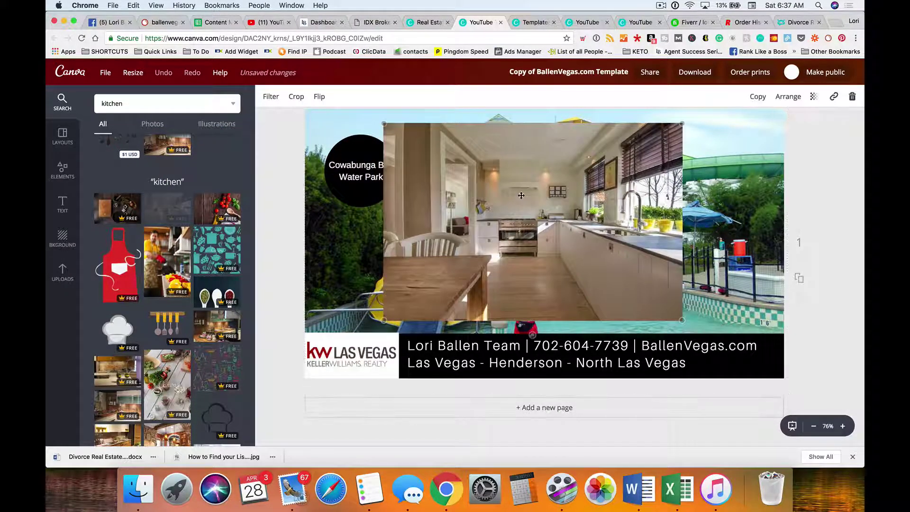
pyautogui.moveTo(384, 123); pyautogui.dragTo(273, 122)
pyautogui.moveTo(683, 325); pyautogui.dragTo(815, 378)
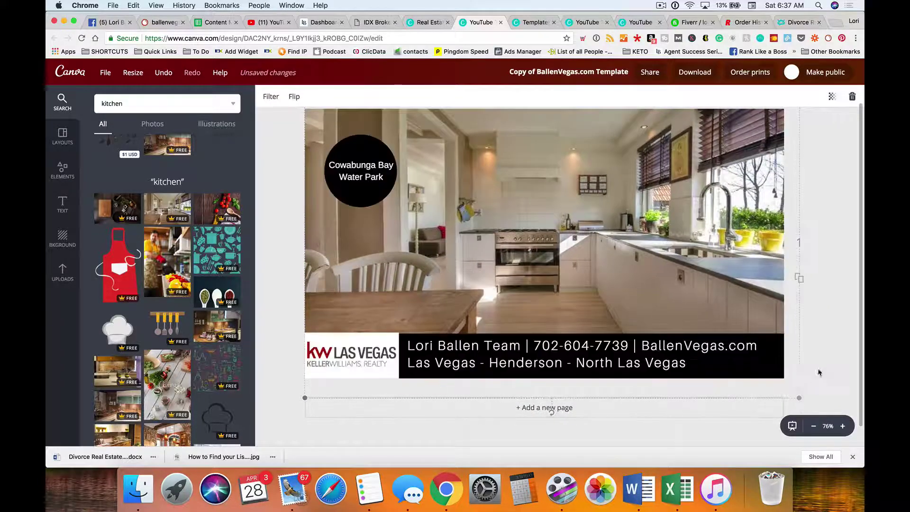
pyautogui.click(848, 302)
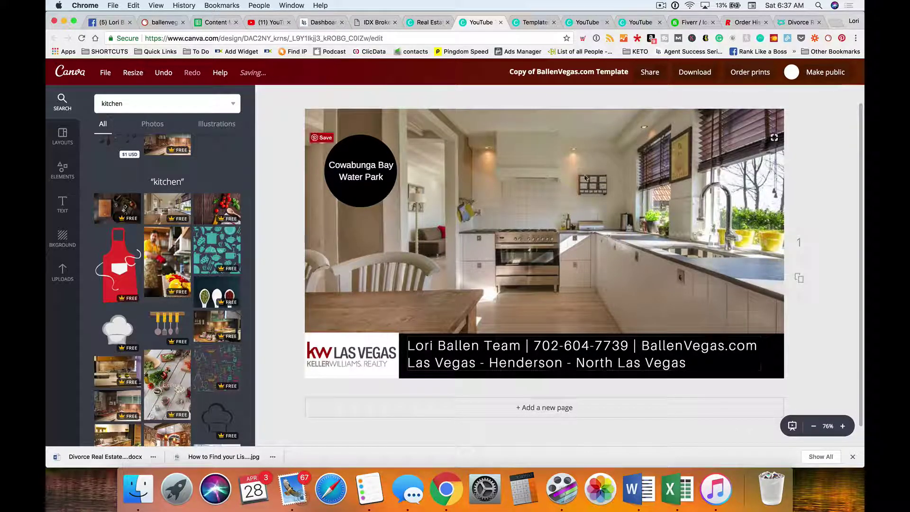
# - Examine the kitchen photo's transparency setting, then the footer's contact text, logo and black bar as separately editable elements
pyautogui.click(552, 169)
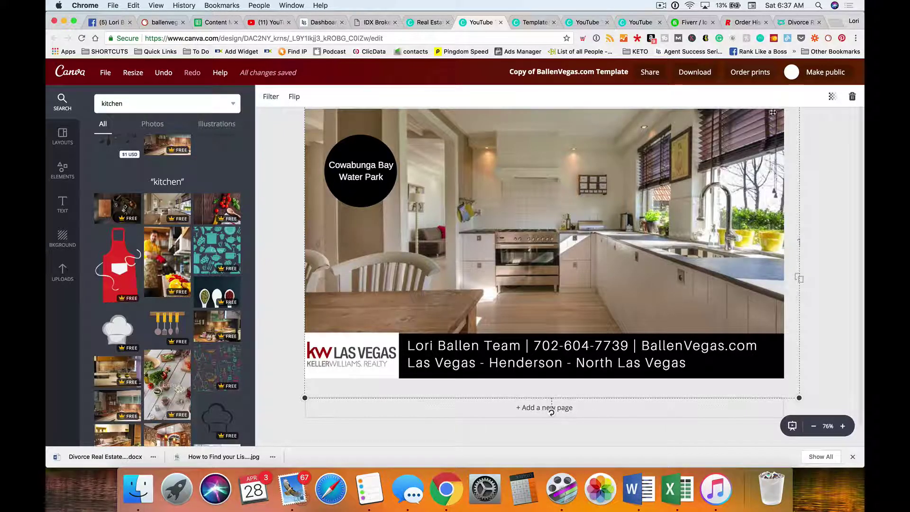
pyautogui.click(832, 98)
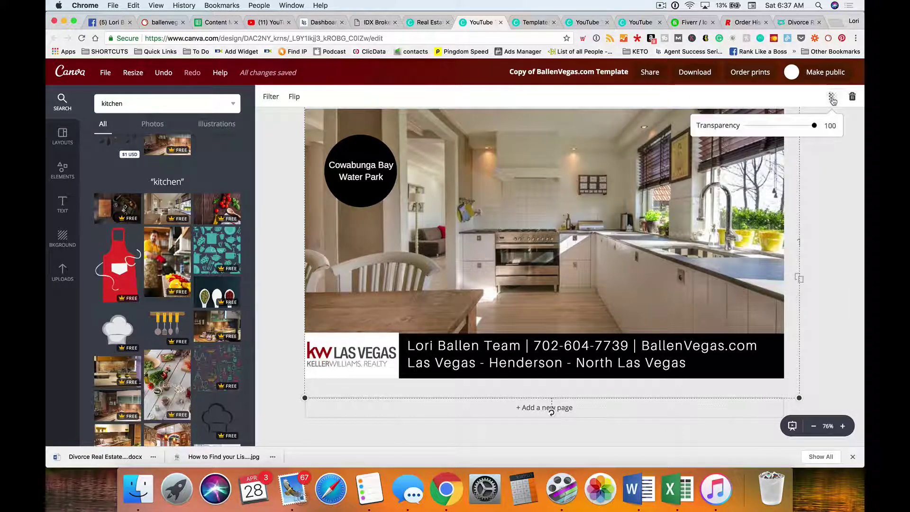
pyautogui.click(495, 213)
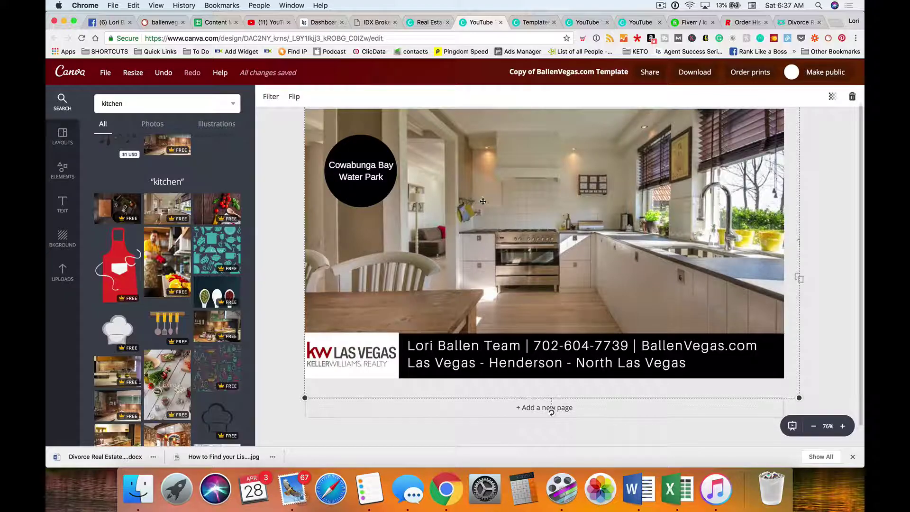
pyautogui.scroll(1, 804, 226)
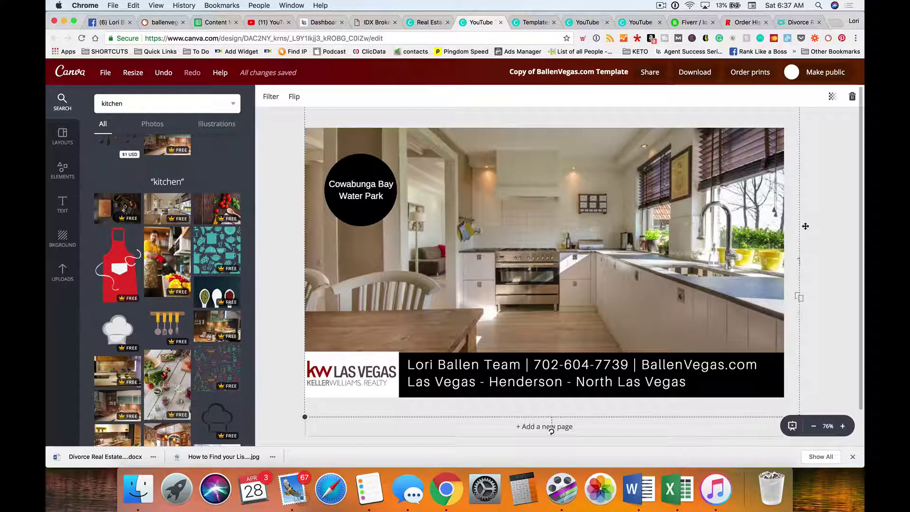
pyautogui.click(452, 371)
pyautogui.click(583, 401)
pyautogui.click(751, 390)
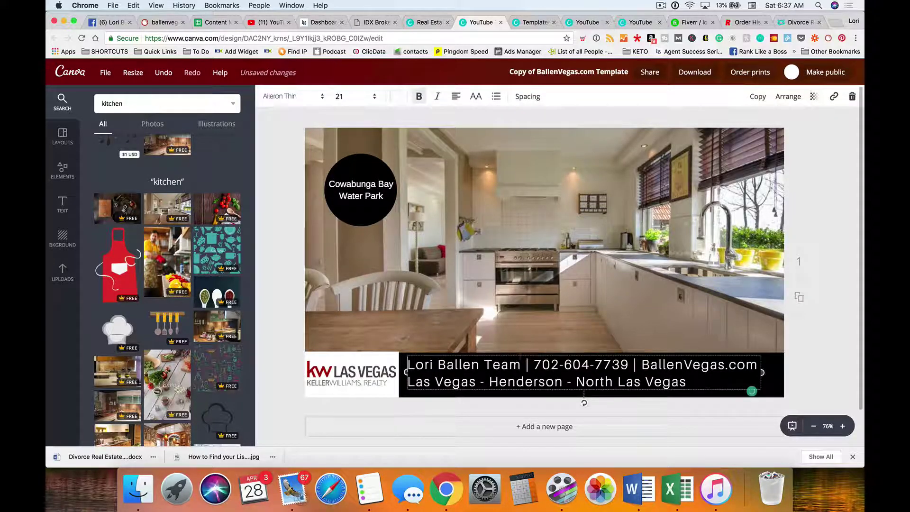
pyautogui.click(347, 382)
pyautogui.press('Escape')
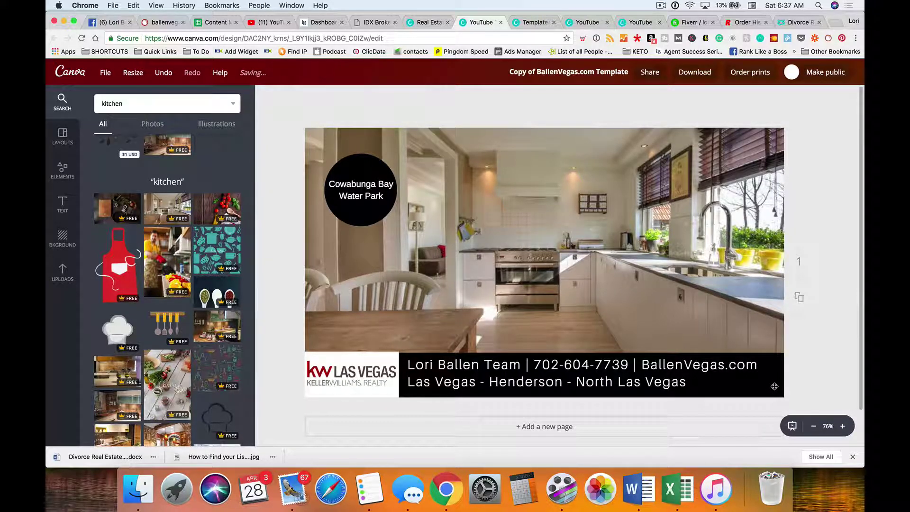
pyautogui.click(743, 384)
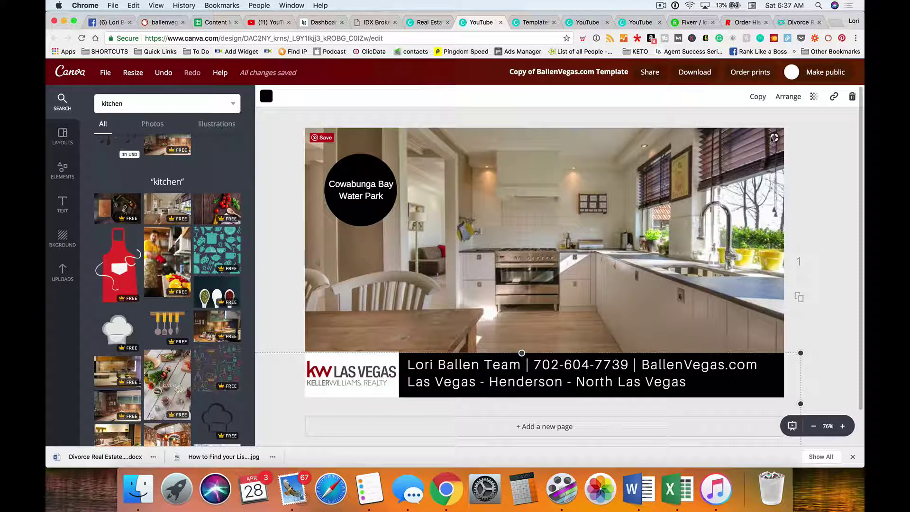
pyautogui.click(789, 100)
# - Enlarge the black circle and replace its text with "New Homes For Sale in Las Vegas"
pyautogui.click(369, 170)
pyautogui.moveTo(396, 226); pyautogui.dragTo(433, 264)
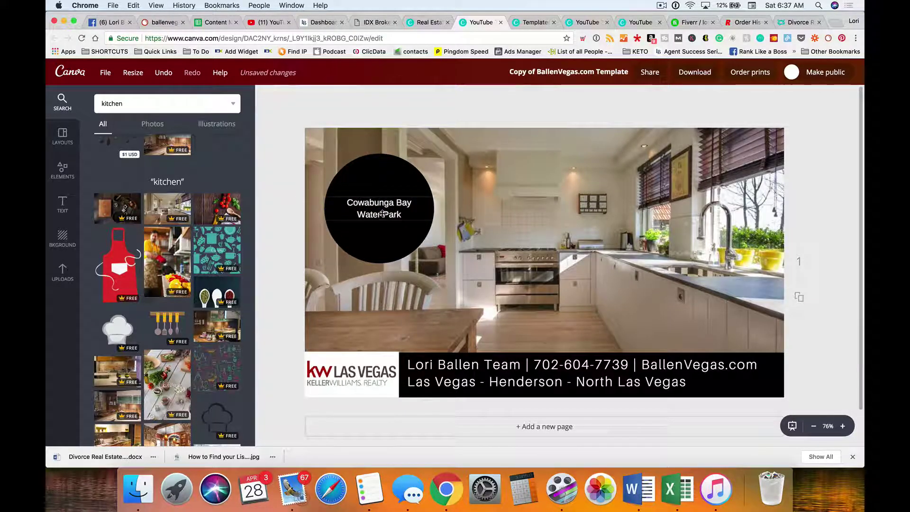
pyautogui.doubleClick(375, 203)
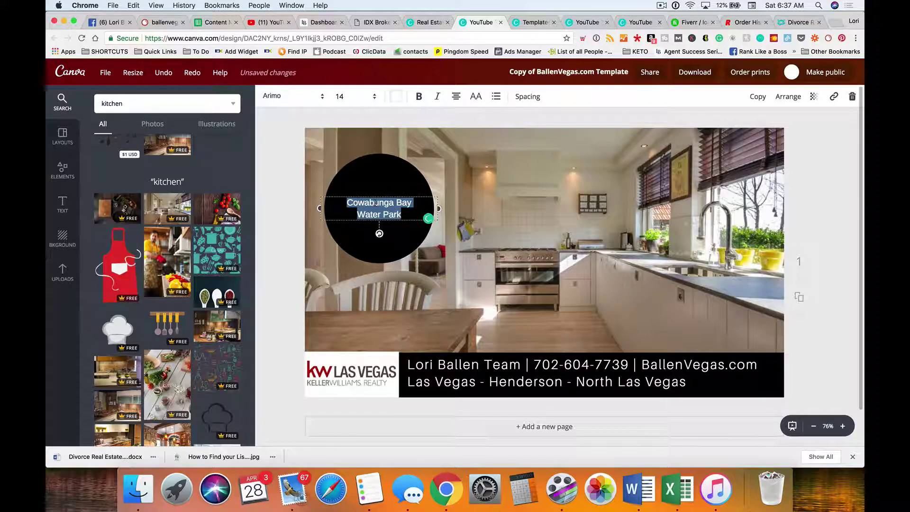
pyautogui.write('New Homes ')
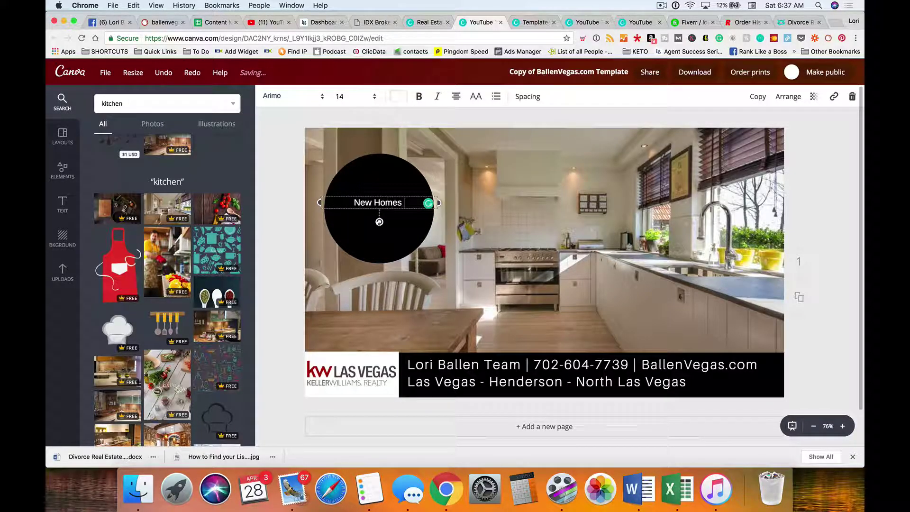
pyautogui.write('For Sale')
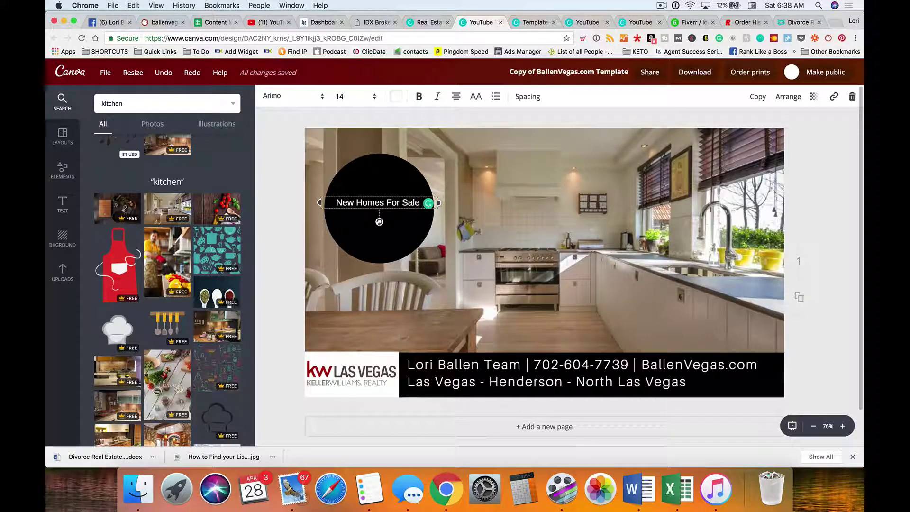
pyautogui.press('Return')
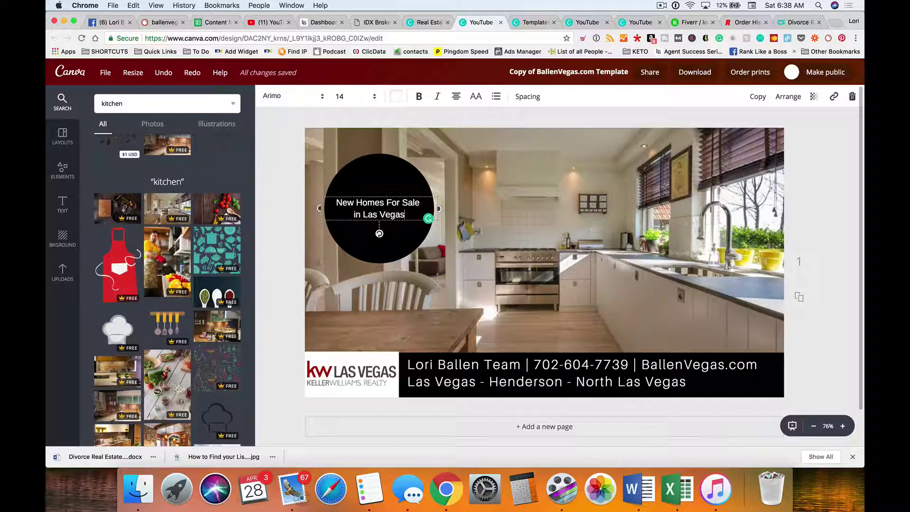
pyautogui.click(464, 178)
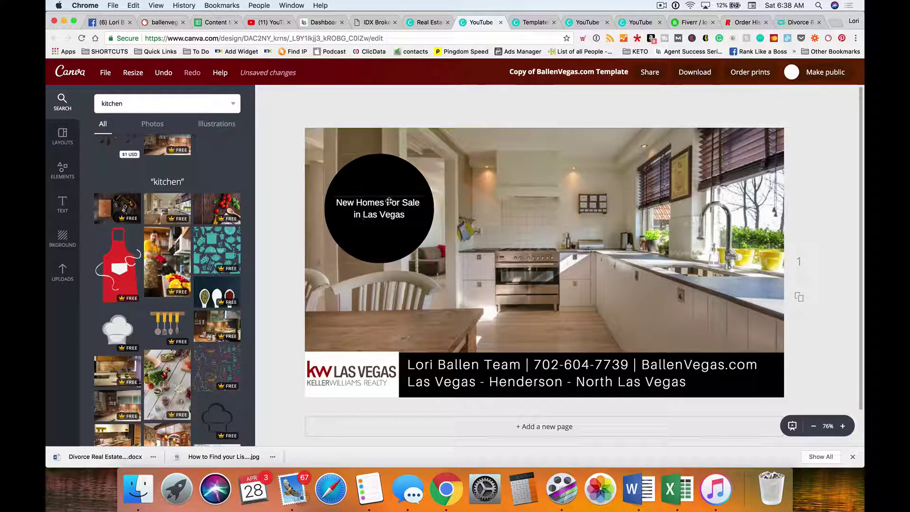
# - Put "For Sale" on its own line and move the three-line text up to the middle of the circle
pyautogui.click(382, 205)
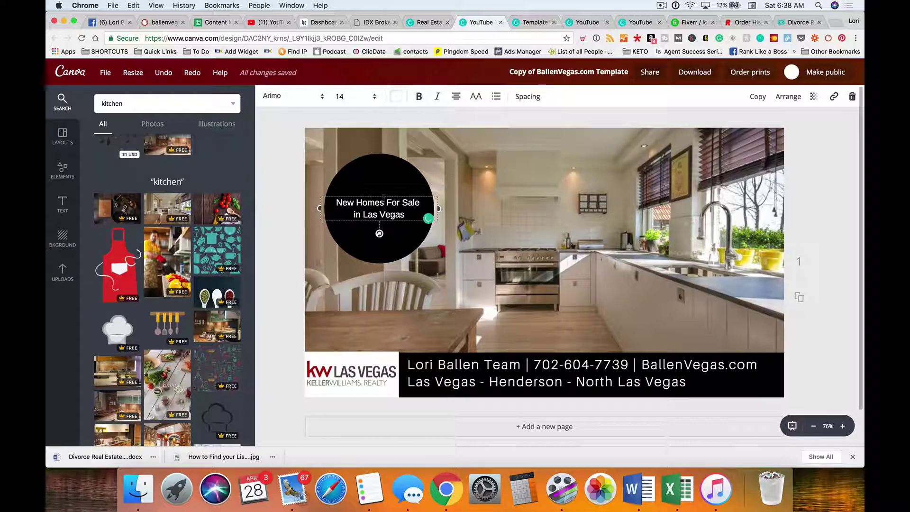
pyautogui.press('Return')
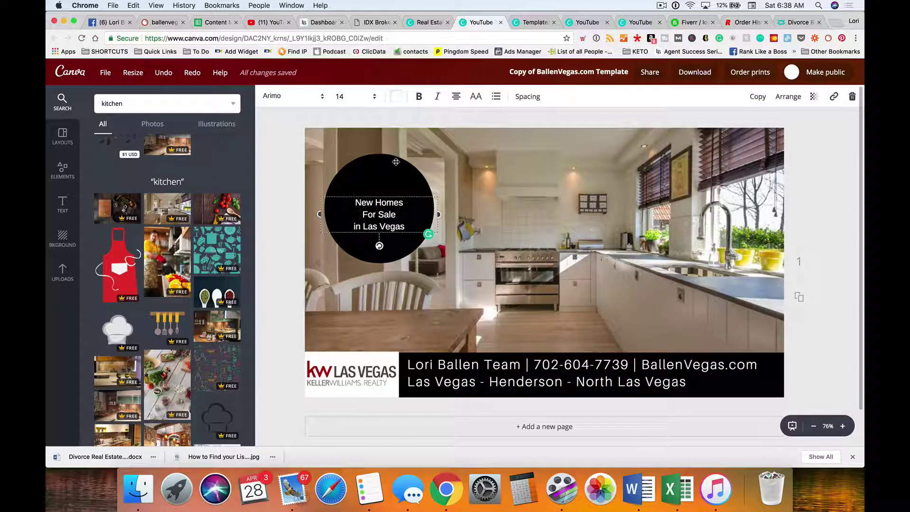
pyautogui.moveTo(382, 206); pyautogui.dragTo(382, 197)
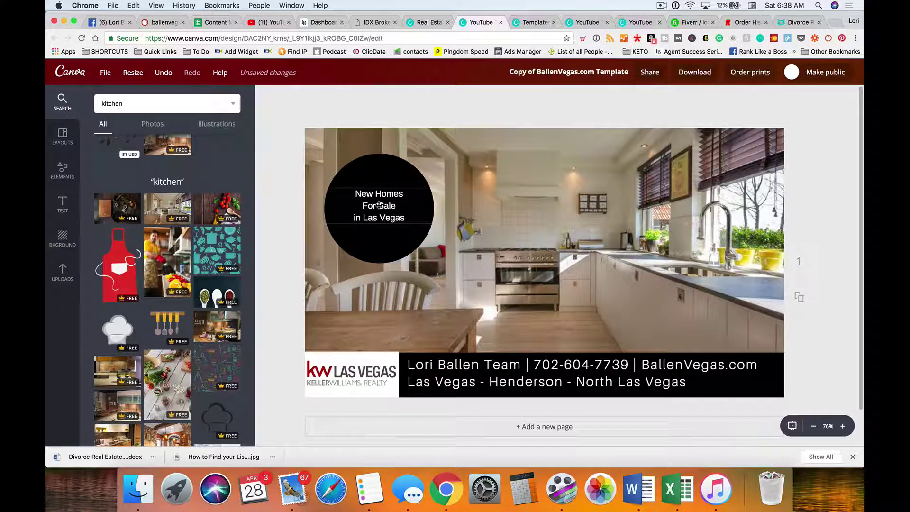
# - Set the circle text's letter spacing to 80 and its line height to about 1.9
pyautogui.click(528, 96)
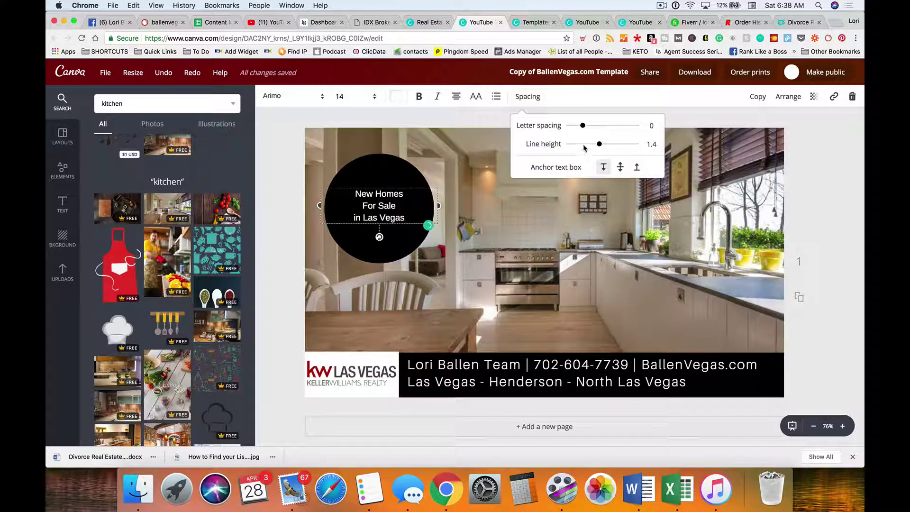
pyautogui.moveTo(599, 145); pyautogui.dragTo(588, 128)
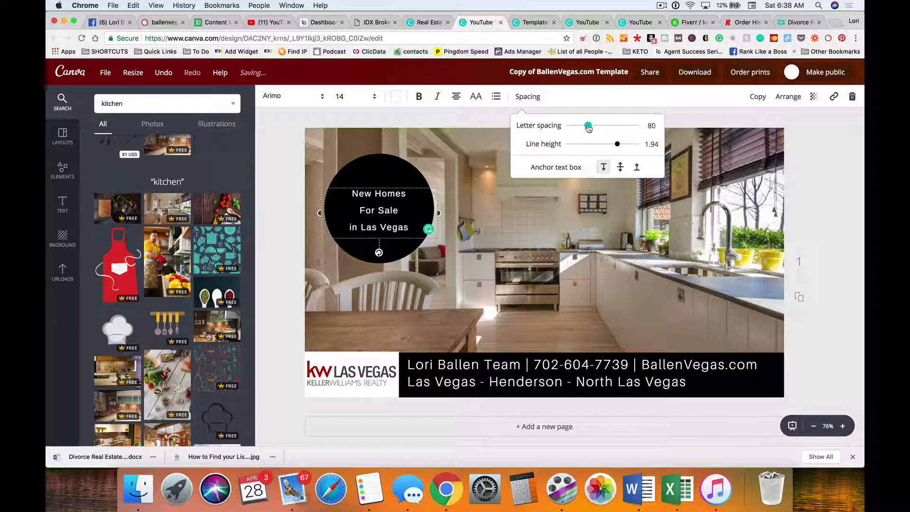
pyautogui.click(828, 166)
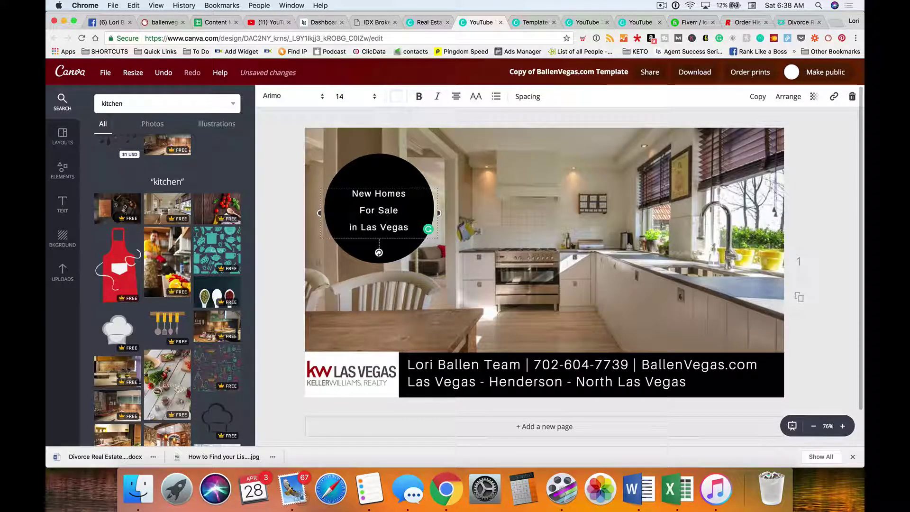
# - Increase the whole circle text to font size 18 and re-centre it within the black circle
pyautogui.press('super+a')
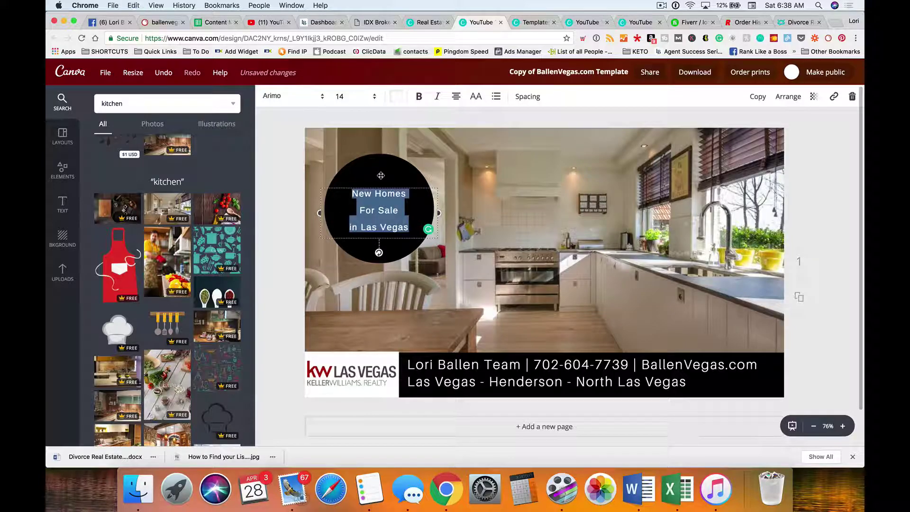
pyautogui.click(340, 96)
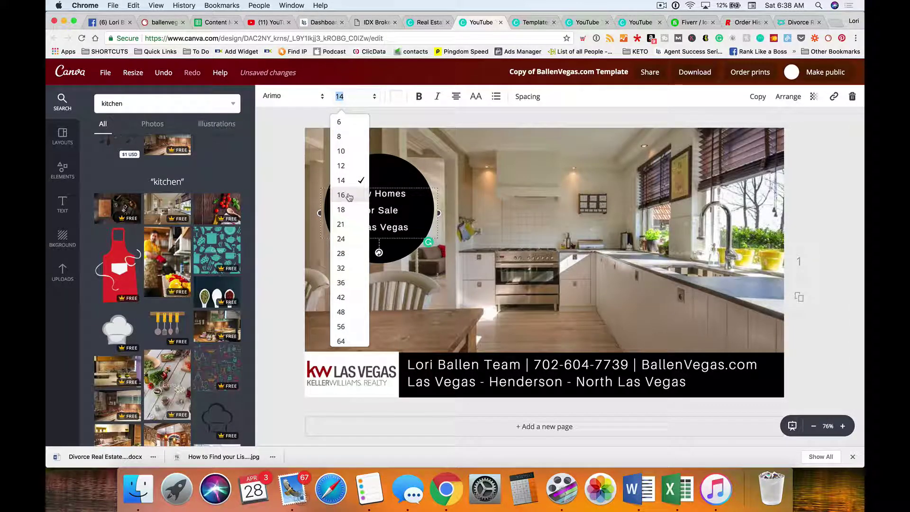
pyautogui.click(345, 195)
pyautogui.click(349, 100)
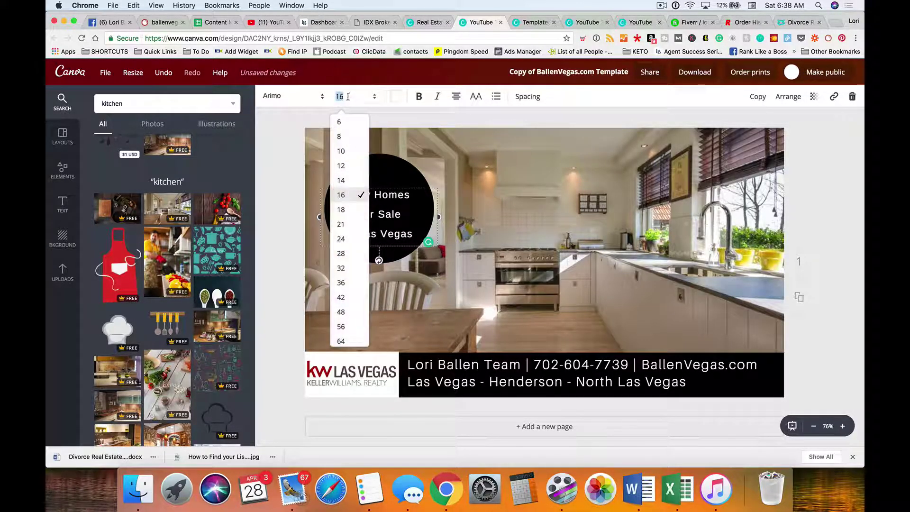
pyautogui.click(346, 210)
pyautogui.click(813, 196)
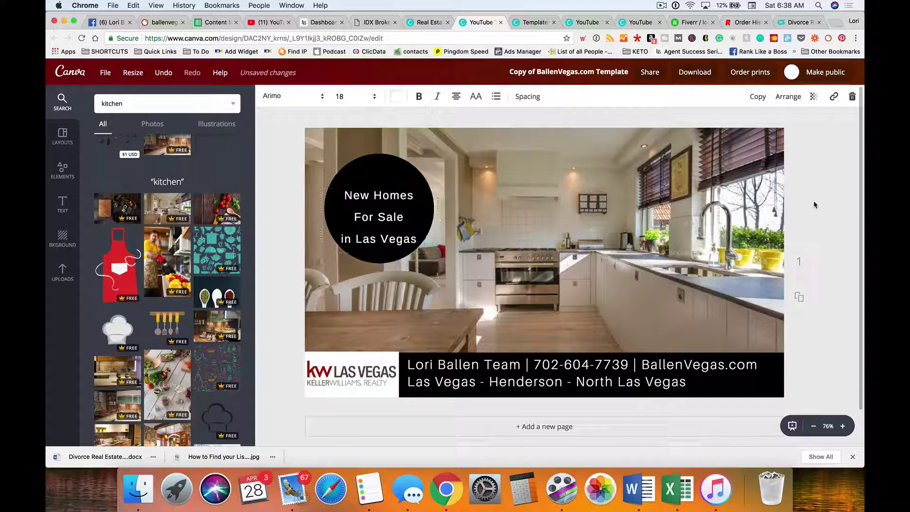
pyautogui.moveTo(367, 216)
pyautogui.mouseDown()
pyautogui.moveTo(370, 205)
pyautogui.moveTo(382, 206)
pyautogui.mouseUp()
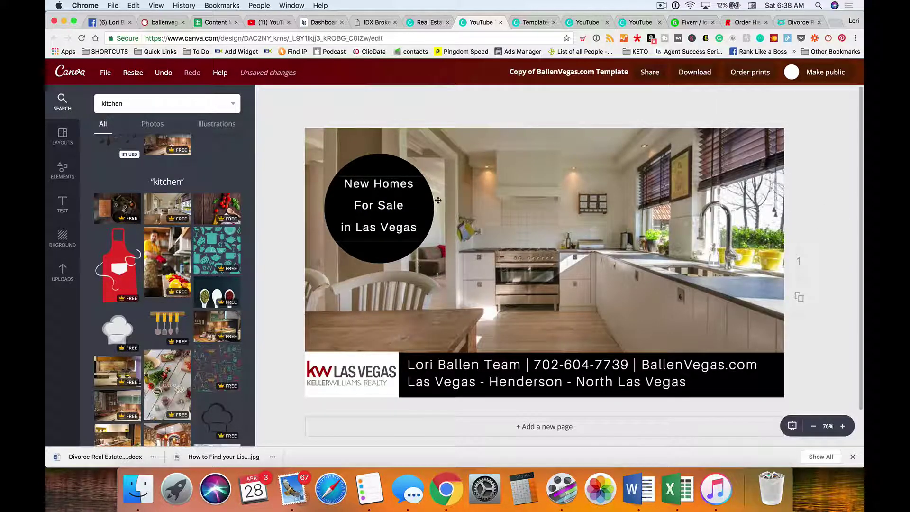
# - Move the black circle and its text across the photo to the area beside the kitchen window
pyautogui.moveTo(437, 200); pyautogui.dragTo(540, 196)
pyautogui.moveTo(358, 208); pyautogui.dragTo(631, 209)
pyautogui.moveTo(491, 210); pyautogui.dragTo(658, 216)
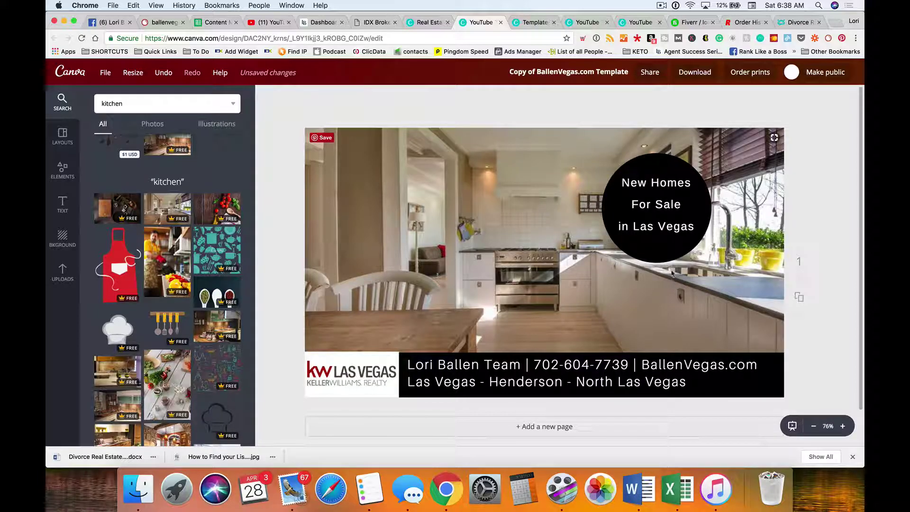
# - Replace the black circle with a dark red square shape, flattened into a wide banner across the upper middle of the photo
pyautogui.click(652, 247)
pyautogui.press('Delete')
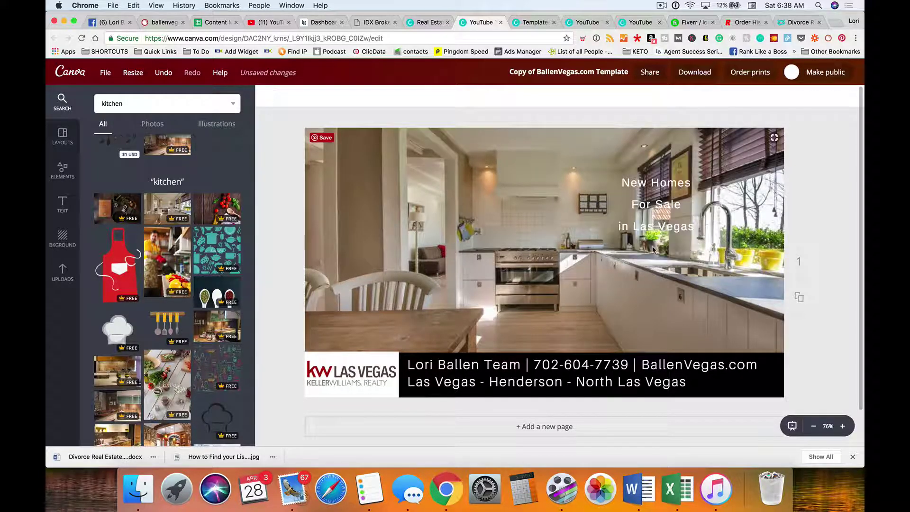
pyautogui.click(62, 170)
pyautogui.click(116, 221)
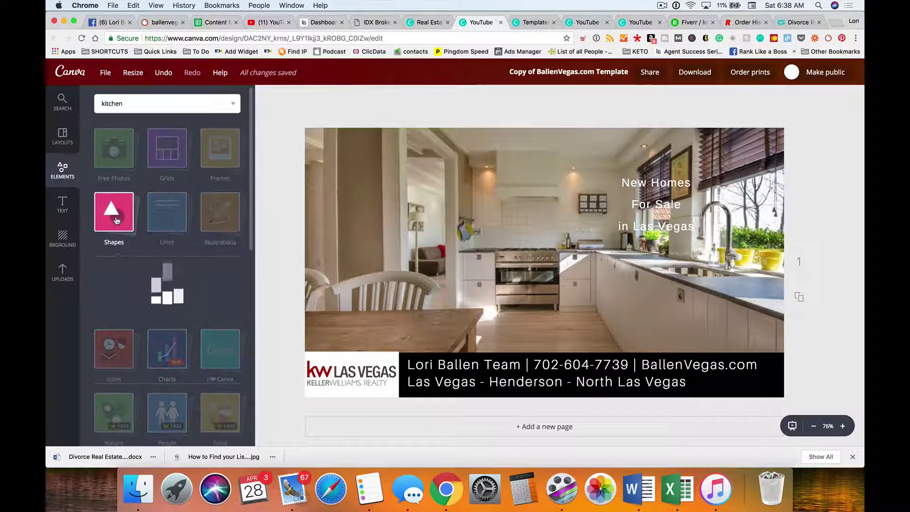
pyautogui.moveTo(119, 271); pyautogui.dragTo(646, 223)
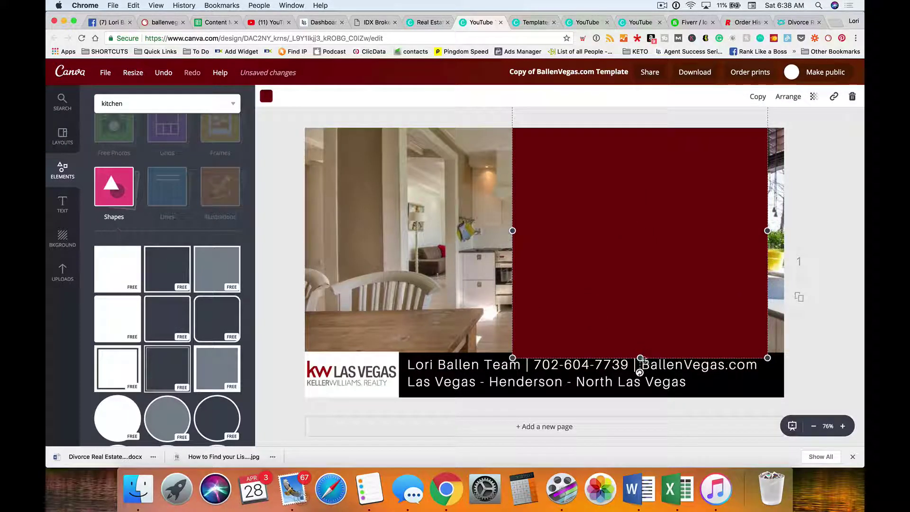
pyautogui.moveTo(640, 334); pyautogui.dragTo(513, 195)
# - Move the "New Homes For Sale in Las Vegas" text onto the dark red banner and send the banner behind it
pyautogui.moveTo(688, 229); pyautogui.dragTo(553, 201)
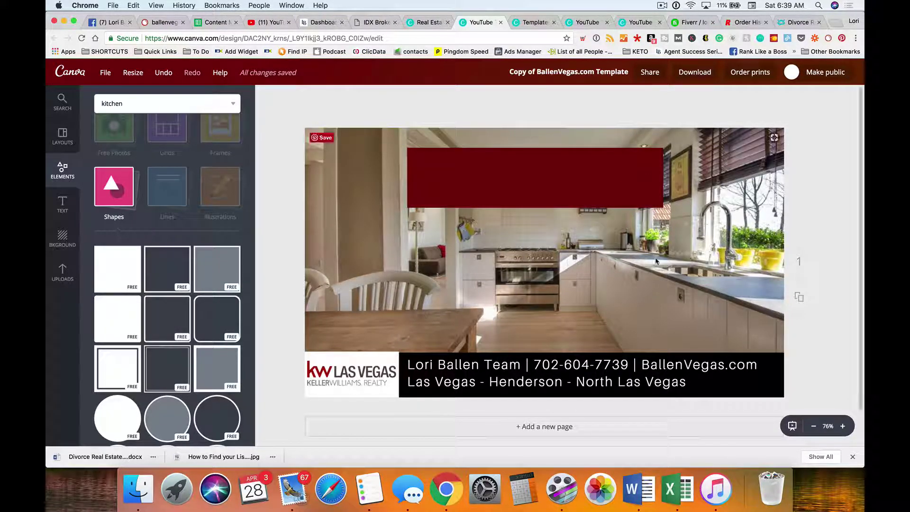
pyautogui.click(569, 174)
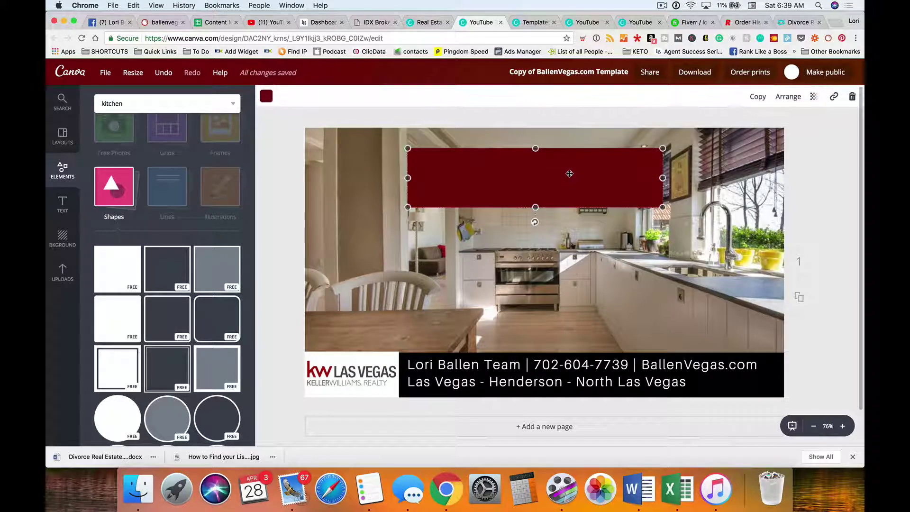
pyautogui.click(787, 97)
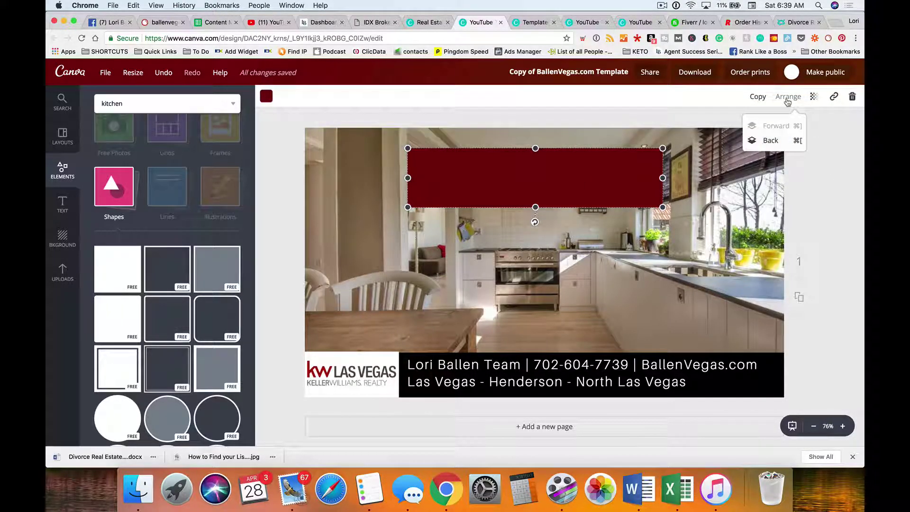
pyautogui.click(771, 141)
# - Widen the headline's text box to nearly the full banner width and reduce its line height so the three lines fit
pyautogui.click(539, 179)
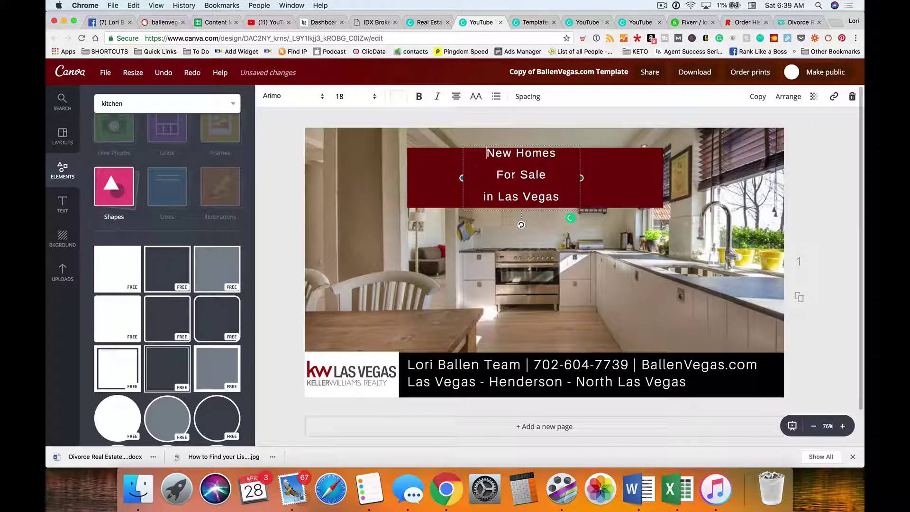
pyautogui.moveTo(460, 177); pyautogui.dragTo(421, 178)
pyautogui.moveTo(580, 178); pyautogui.dragTo(647, 178)
pyautogui.click(530, 98)
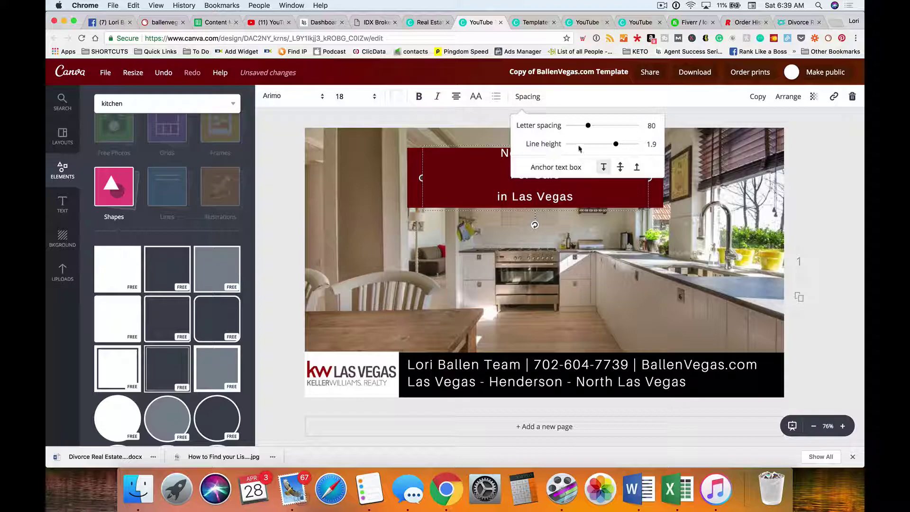
pyautogui.moveTo(616, 146); pyautogui.dragTo(593, 145)
# - Move the three-line headline down so it sits vertically within the dark red banner
pyautogui.click(533, 167)
pyautogui.moveTo(533, 167); pyautogui.dragTo(572, 184)
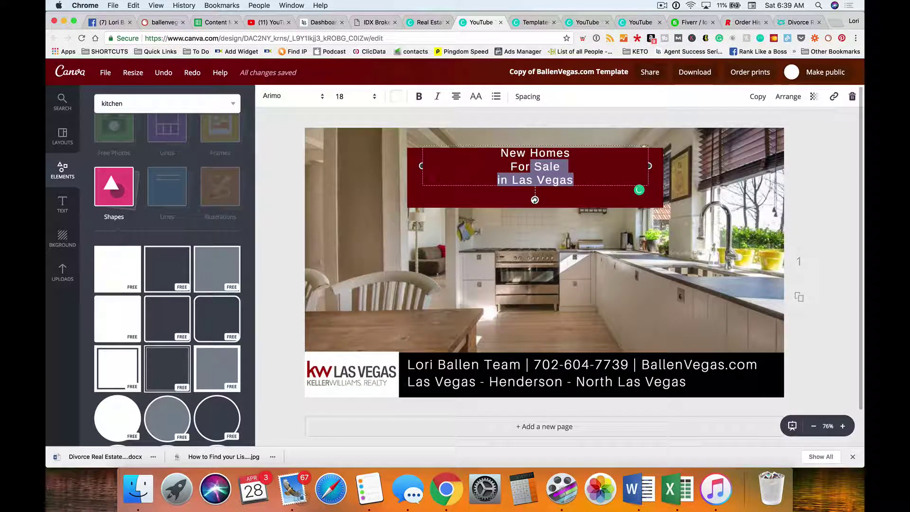
pyautogui.click(441, 182)
pyautogui.click(442, 207)
pyautogui.moveTo(503, 163); pyautogui.dragTo(504, 181)
pyautogui.click(498, 172)
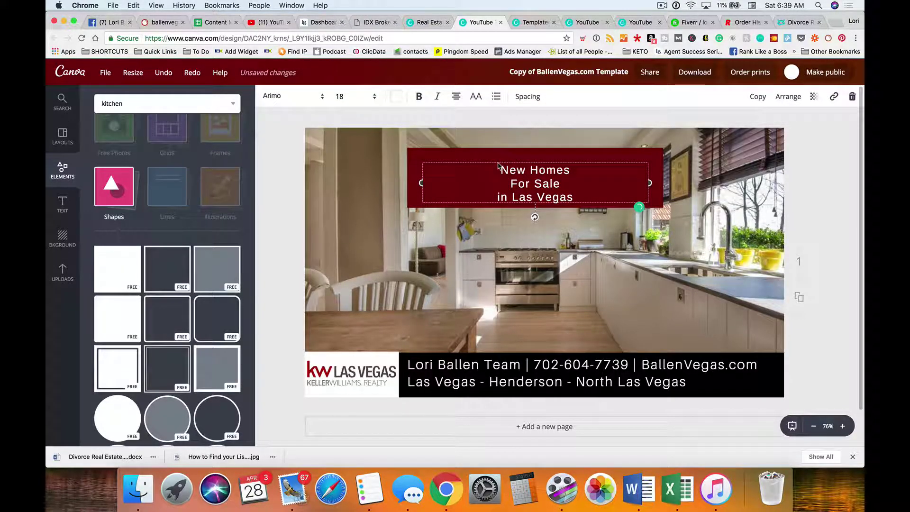
# - Join the headline's first two lines into "New Homes For Sale", left-aligned, and set the font size to 24
pyautogui.click(456, 96)
pyautogui.click(458, 125)
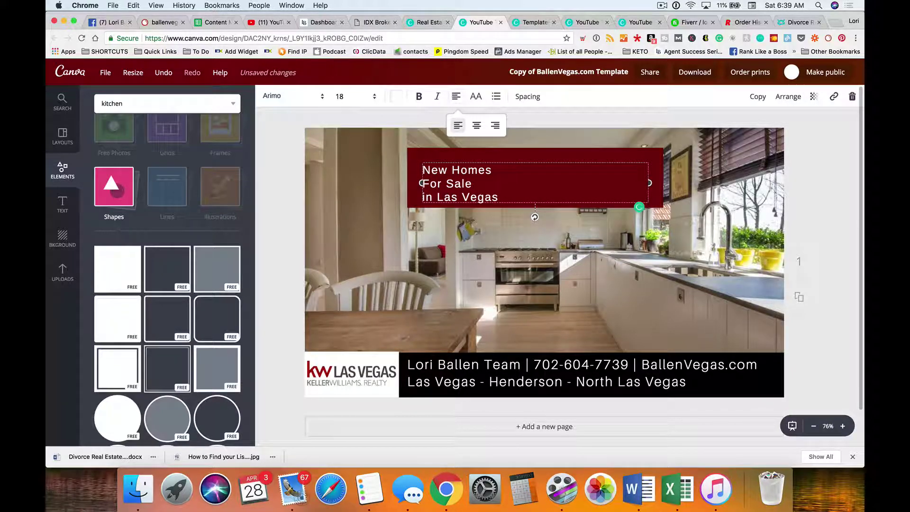
pyautogui.press('BackSpace')
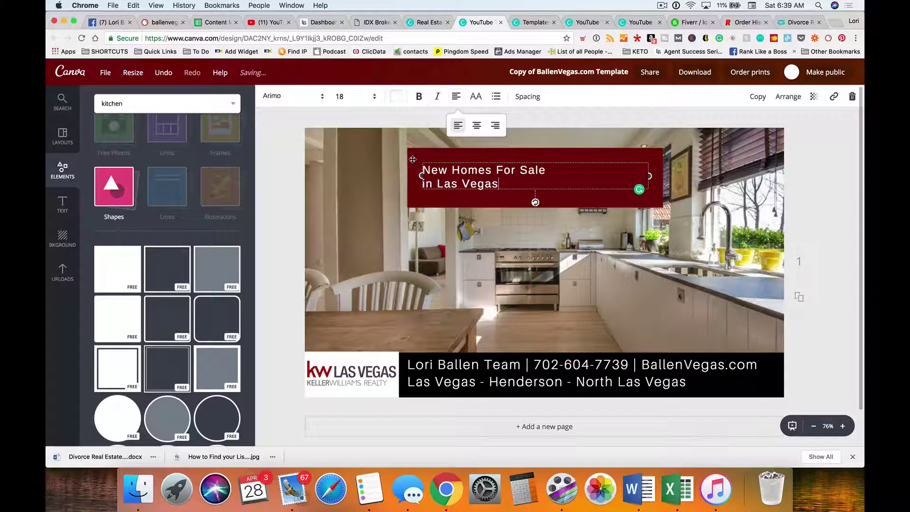
pyautogui.click(342, 96)
pyautogui.click(342, 239)
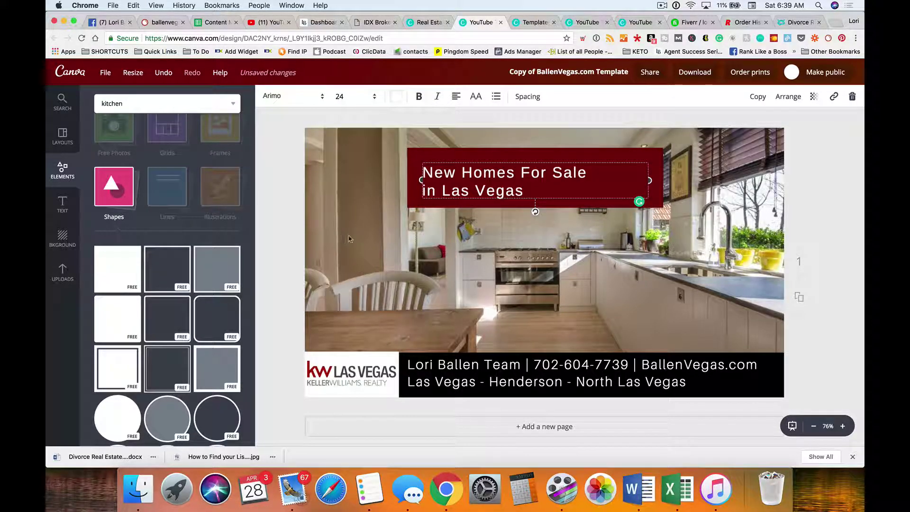
# - Centre-align the two-line headline and move it slightly up within the dark red banner
pyautogui.click(455, 96)
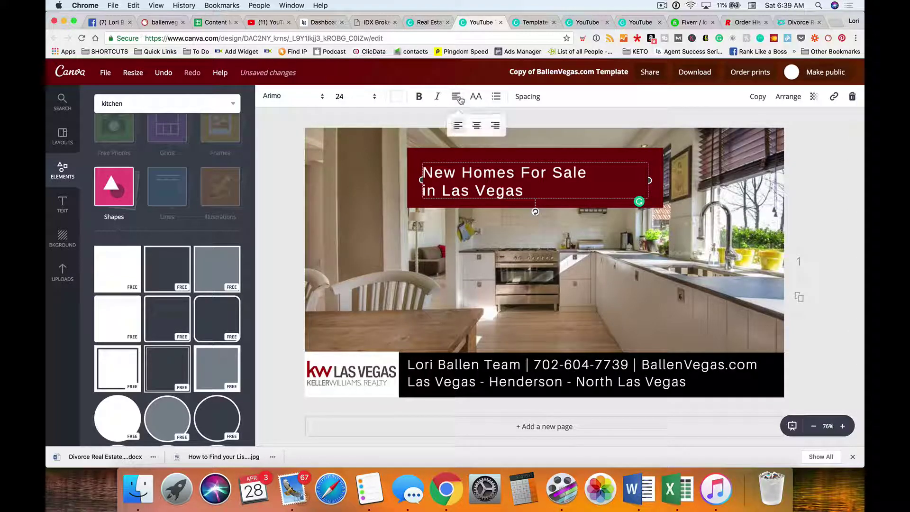
pyautogui.click(476, 125)
pyautogui.click(619, 196)
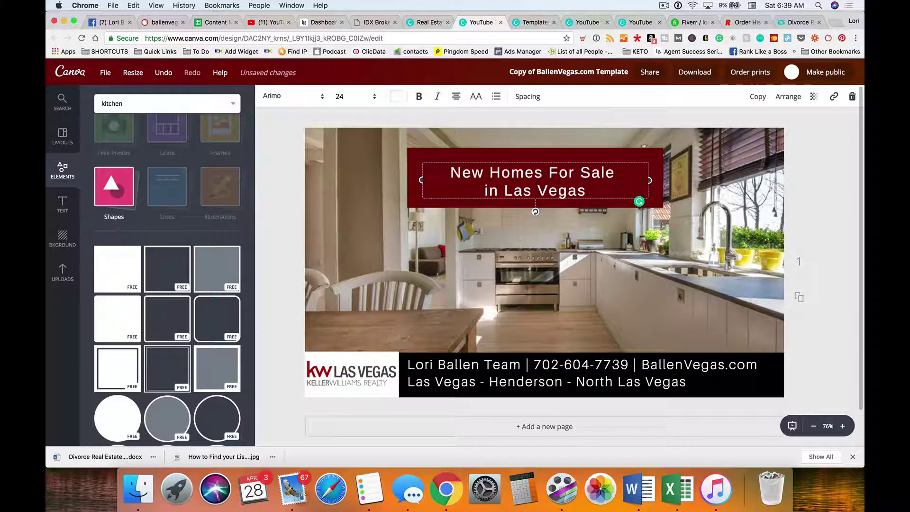
pyautogui.moveTo(509, 174)
pyautogui.mouseDown()
pyautogui.moveTo(509, 166)
pyautogui.moveTo(524, 175)
pyautogui.mouseUp()
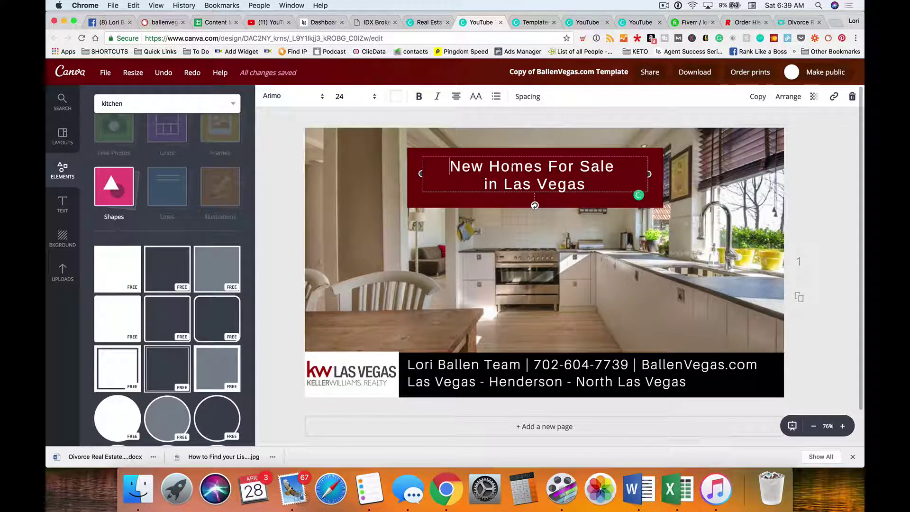
# - Change the font of the whole headline to Roboto
pyautogui.tripleClick(520, 169)
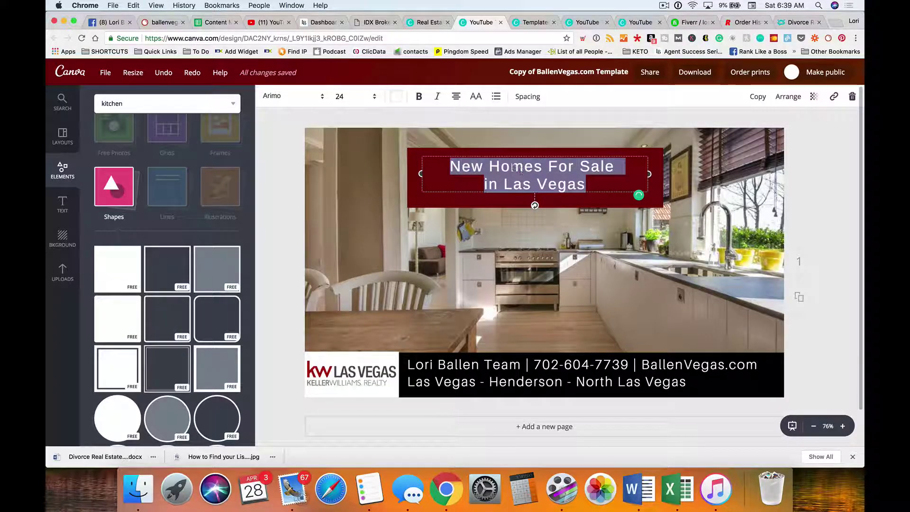
pyautogui.click(303, 97)
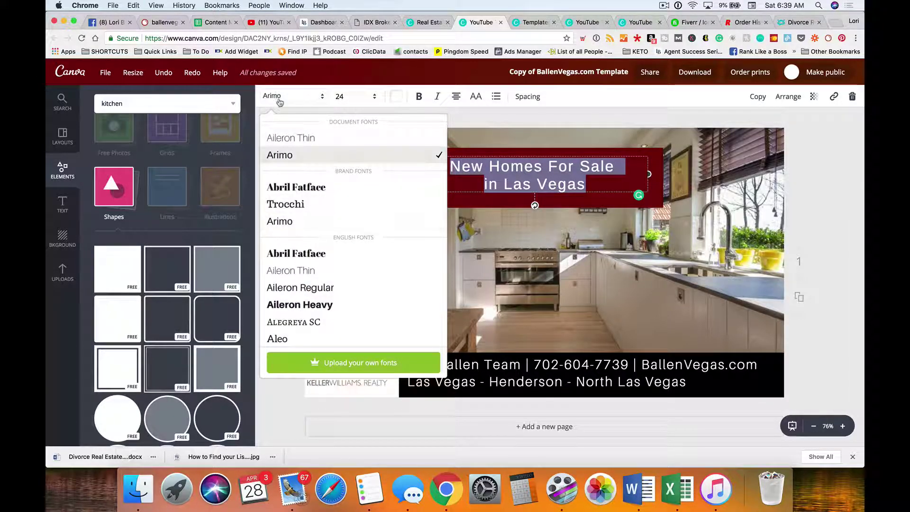
pyautogui.scroll(-20, 325, 173)
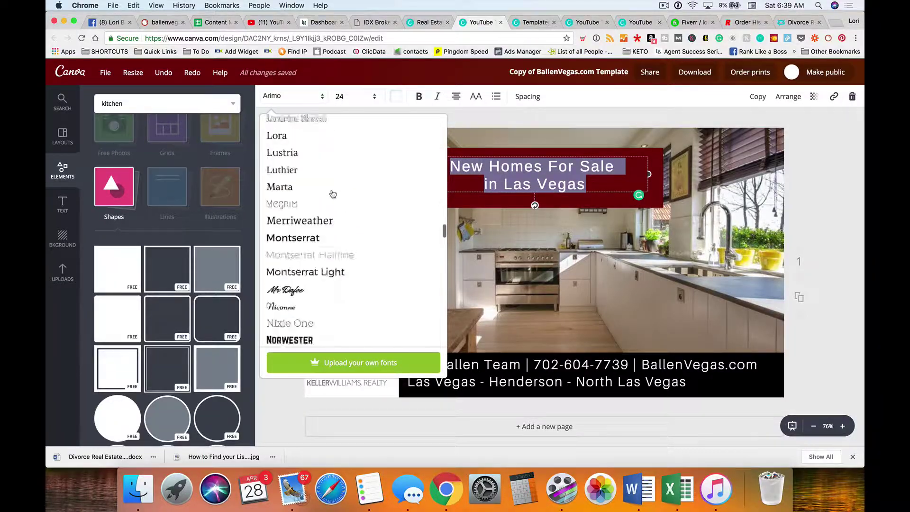
pyautogui.scroll(-10, 333, 194)
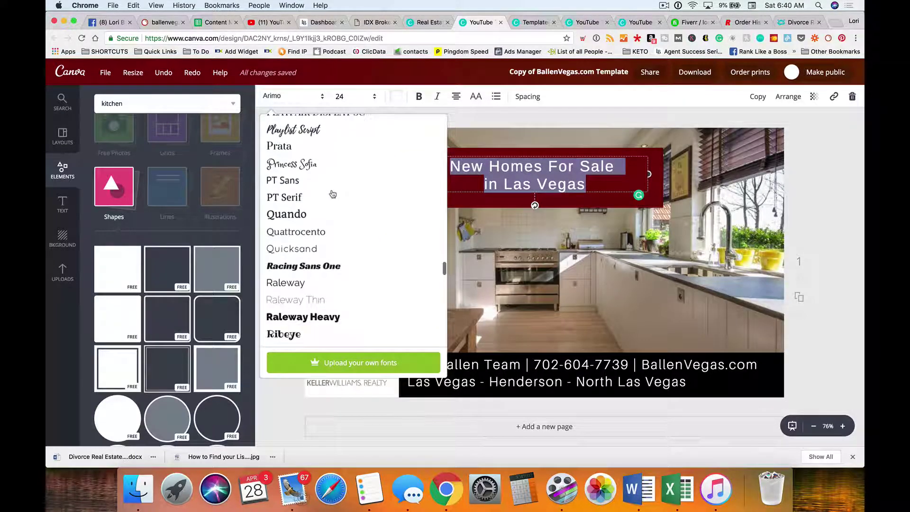
pyautogui.scroll(-3, 333, 194)
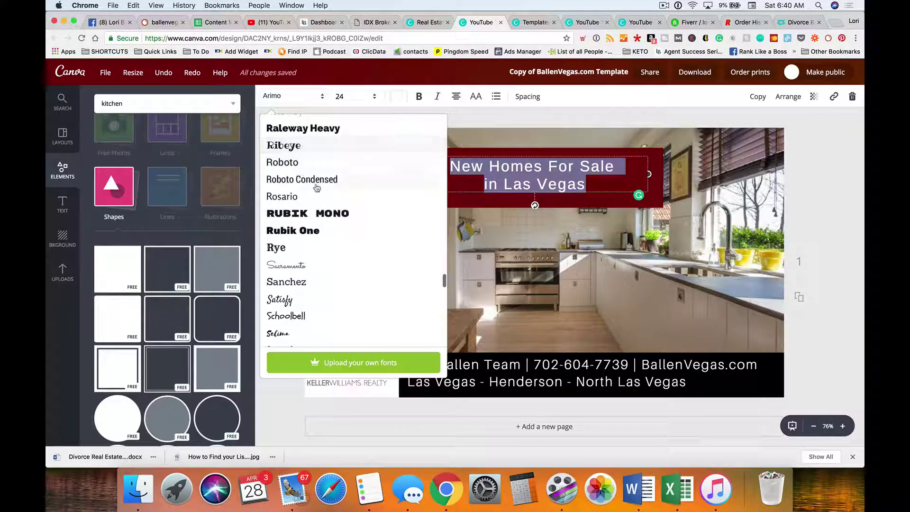
pyautogui.scroll(1, 318, 189)
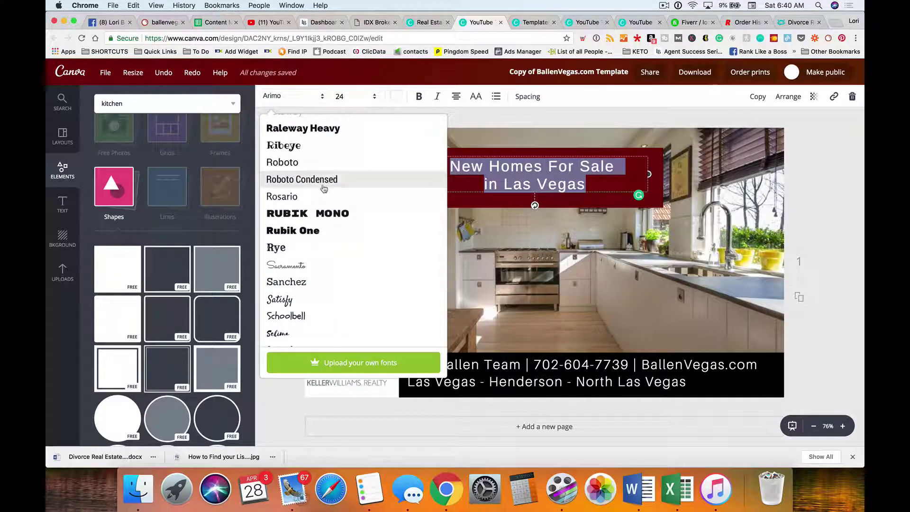
pyautogui.click(287, 163)
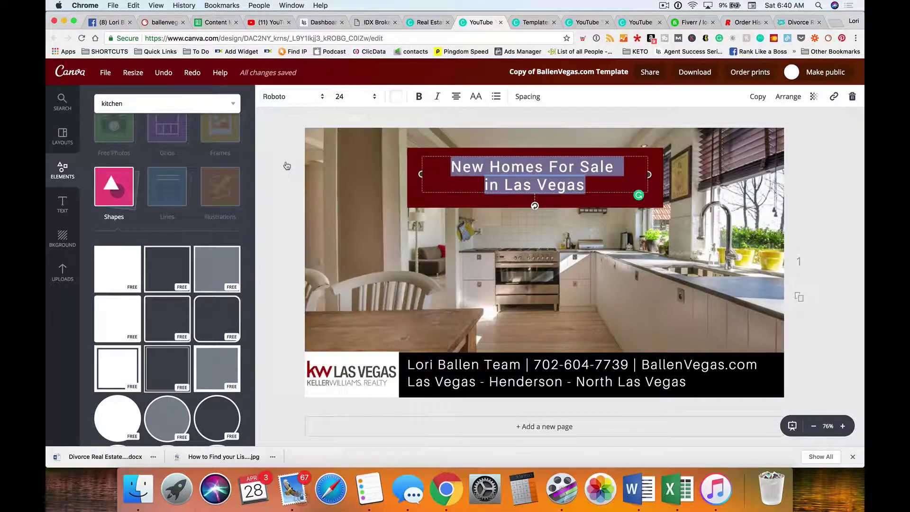
pyautogui.click(839, 177)
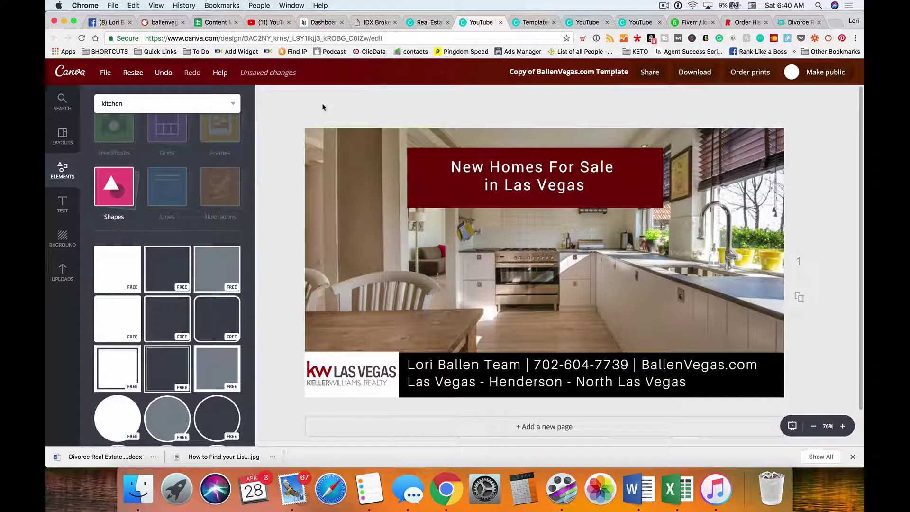
# - Change the headline's font to Roboto Condensed
pyautogui.click(480, 184)
pyautogui.click(292, 96)
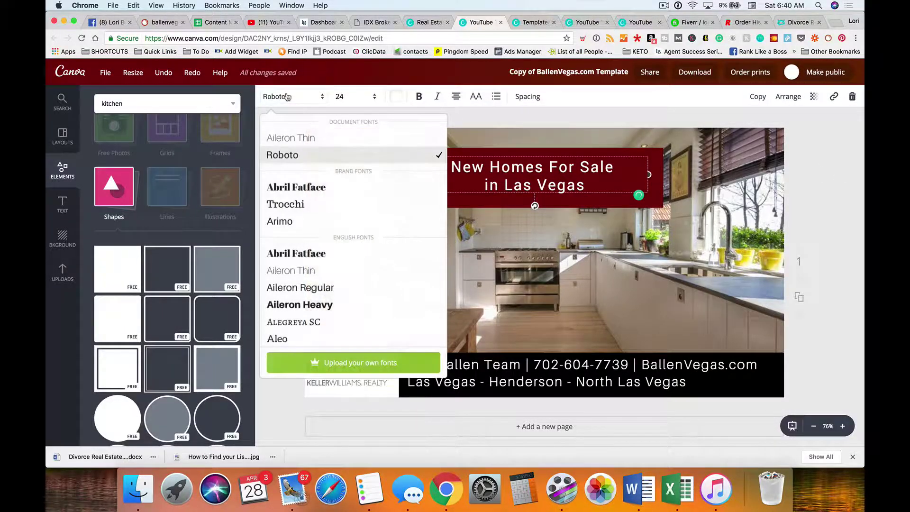
pyautogui.scroll(-20, 325, 287)
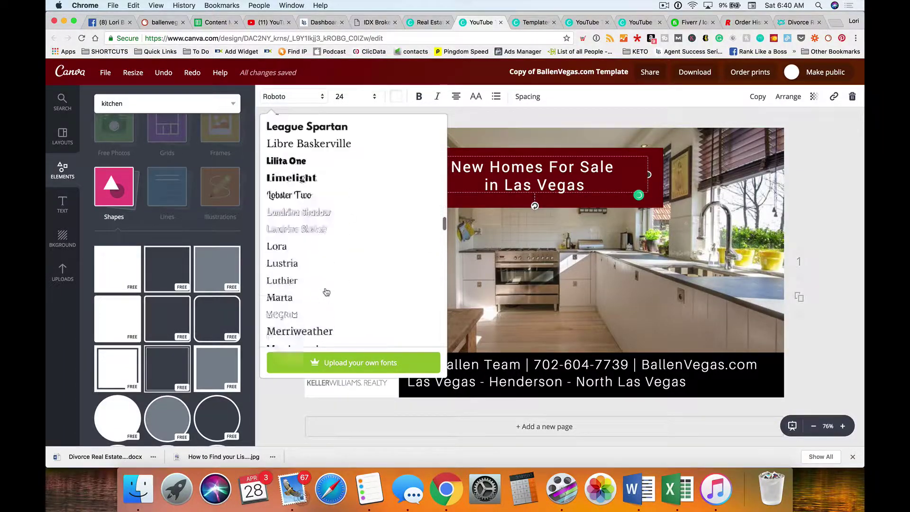
pyautogui.scroll(-3, 326, 291)
pyautogui.scroll(6, 325, 291)
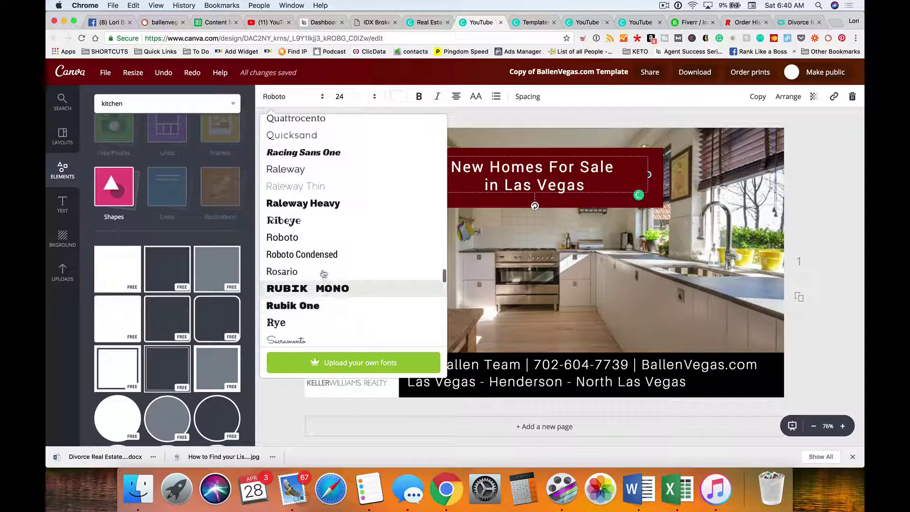
pyautogui.click(320, 254)
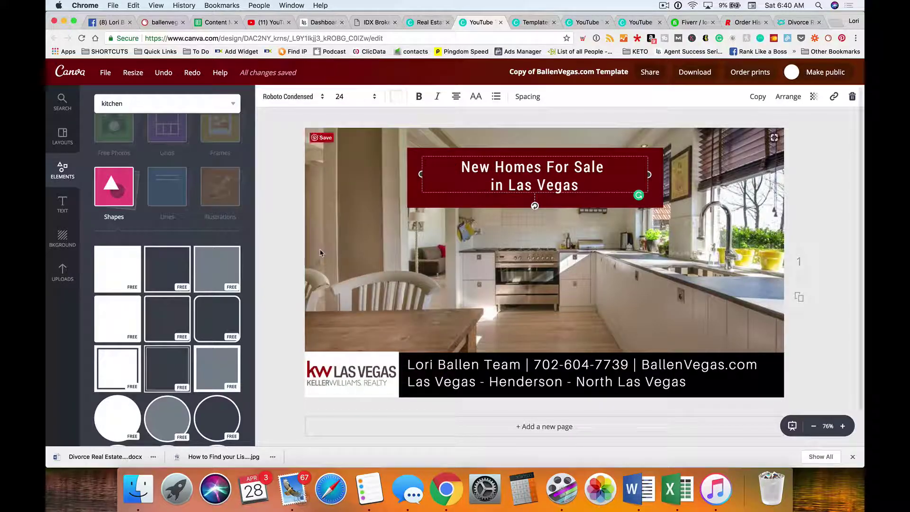
pyautogui.click(829, 194)
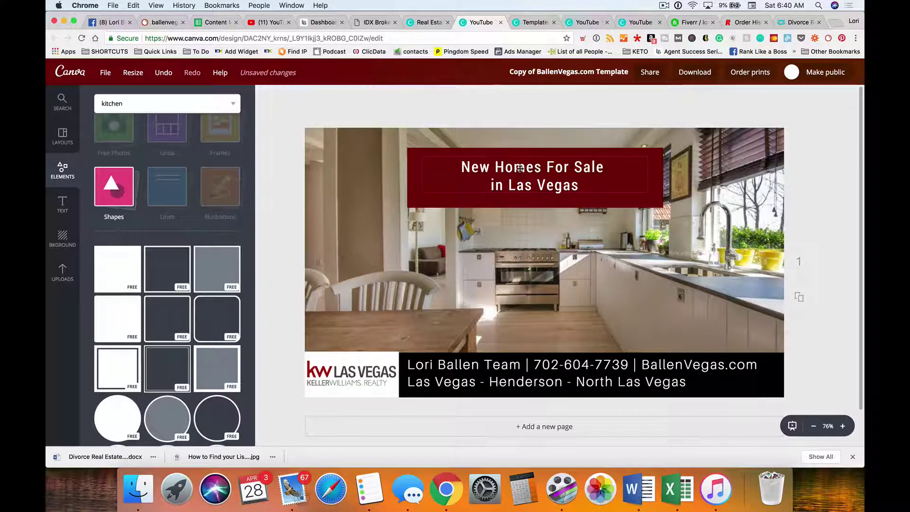
# - Set the font size of the whole headline to 28
pyautogui.click(537, 172)
pyautogui.click(537, 172)
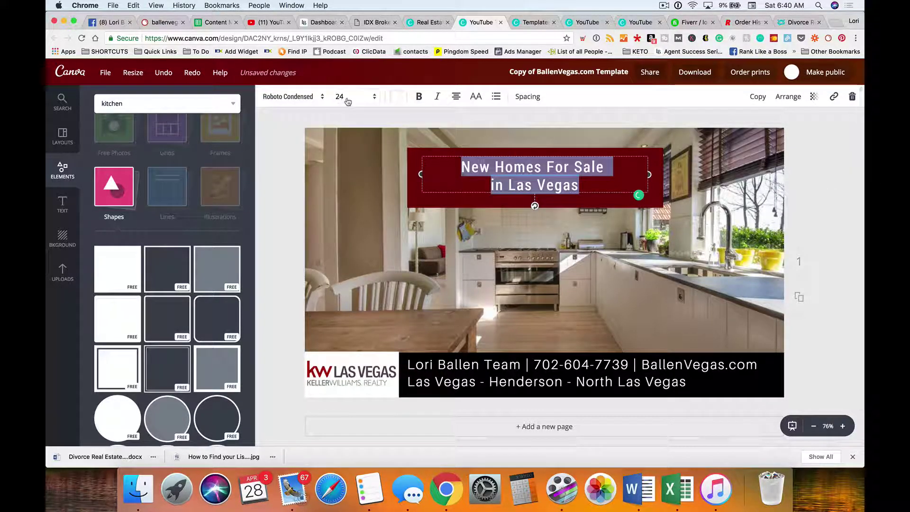
pyautogui.click(344, 96)
pyautogui.click(349, 252)
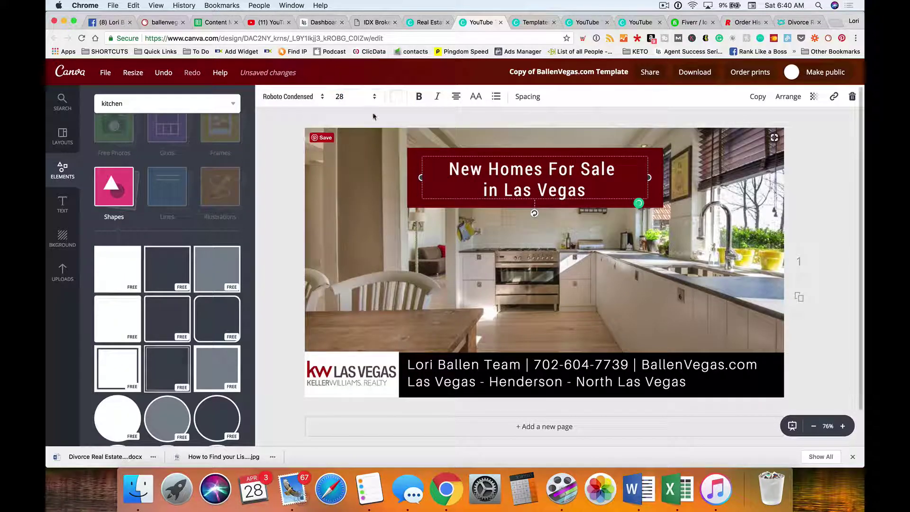
pyautogui.click(841, 213)
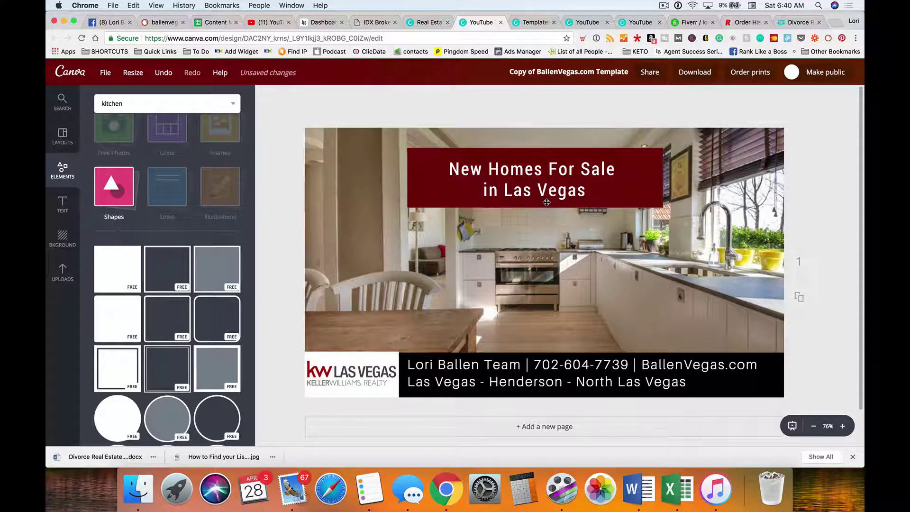
# - Nudge the headline up and back down to balance its vertical position inside the dark red banner
pyautogui.moveTo(546, 183); pyautogui.dragTo(546, 179)
pyautogui.moveTo(546, 182); pyautogui.dragTo(548, 178)
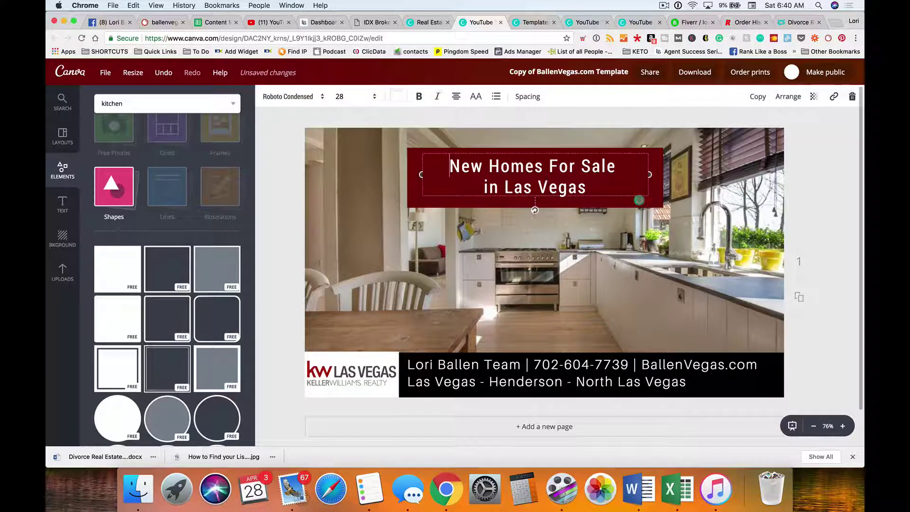
pyautogui.click(838, 193)
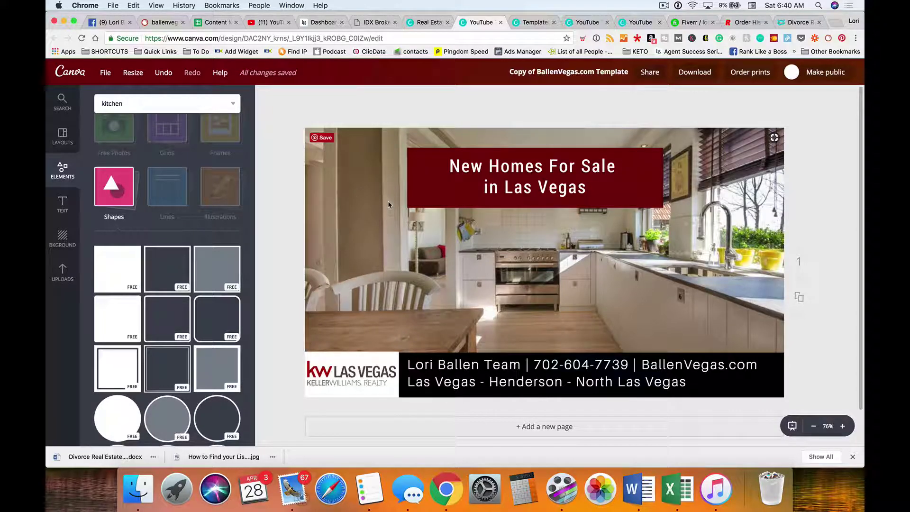
pyautogui.click(413, 166)
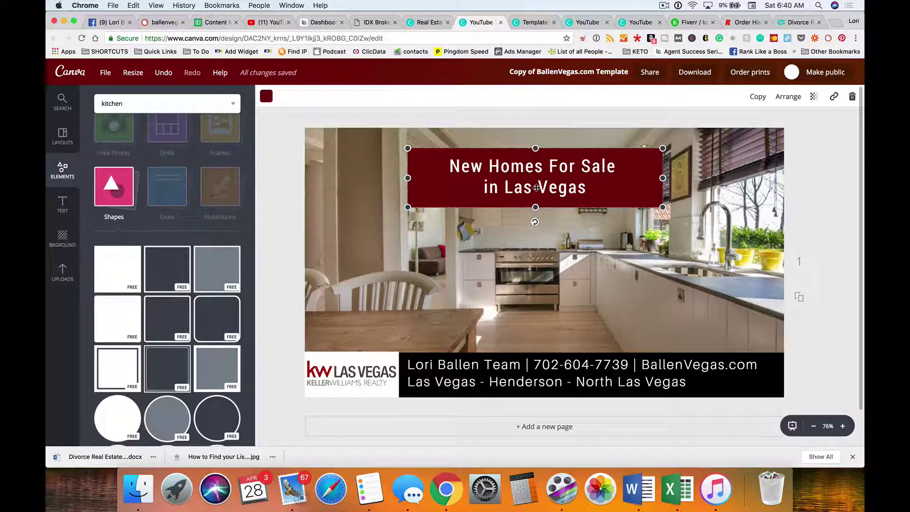
pyautogui.moveTo(544, 176); pyautogui.dragTo(543, 176)
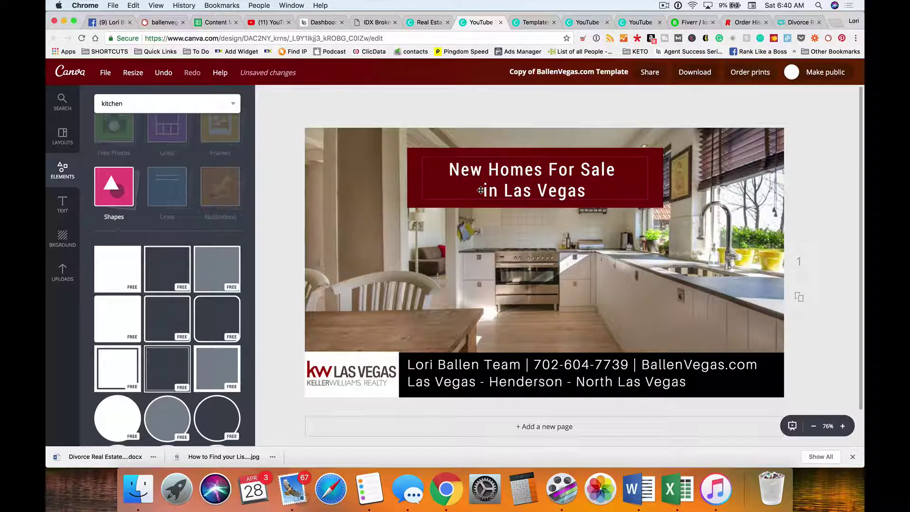
# - Try the maroon and black BallenVegas.com palette colours on the headline banner and settle on the gold one
pyautogui.click(419, 185)
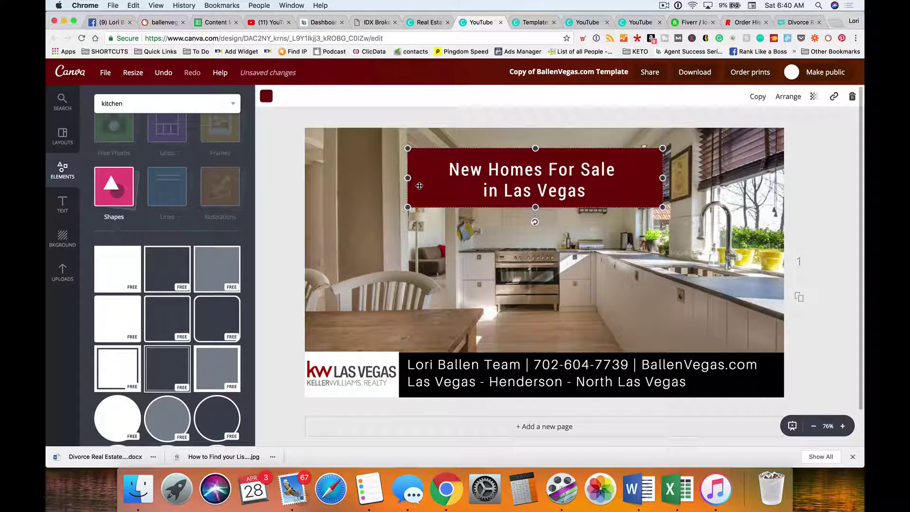
pyautogui.click(265, 98)
pyautogui.scroll(-5, 332, 189)
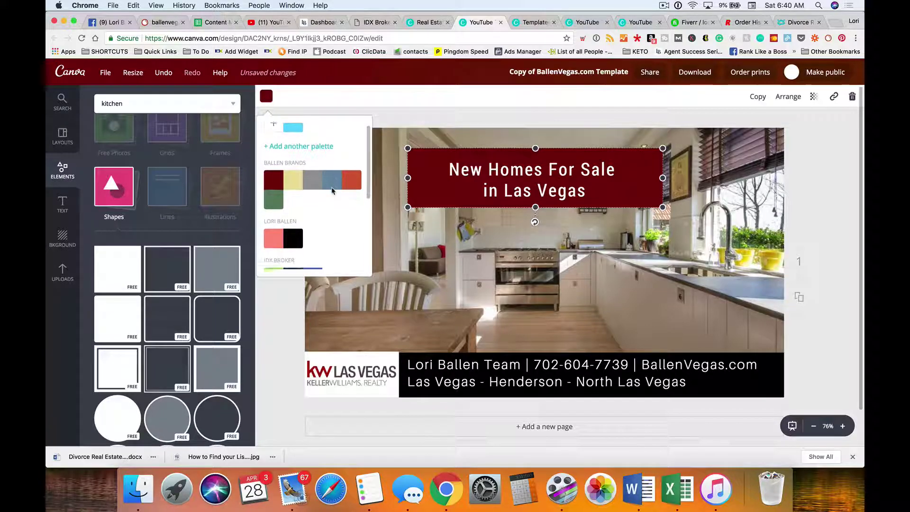
pyautogui.scroll(-4, 331, 191)
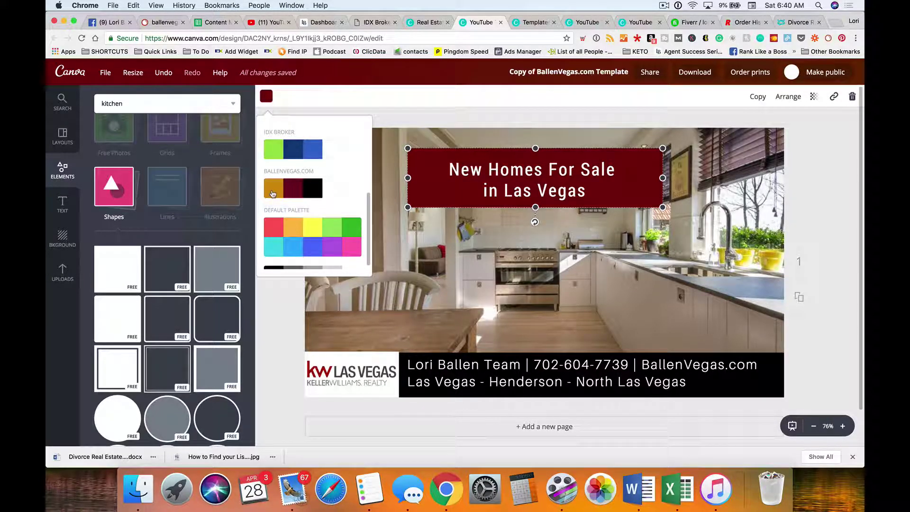
pyautogui.click(273, 192)
pyautogui.click(293, 195)
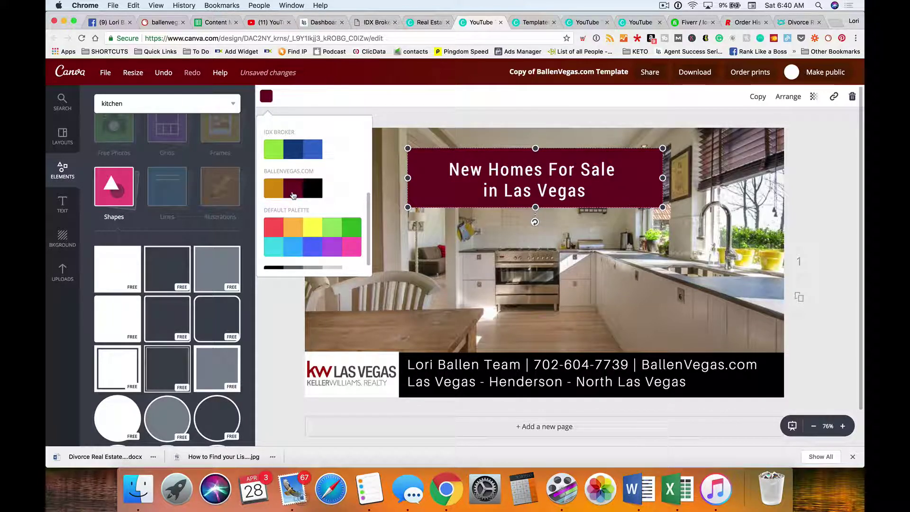
pyautogui.click(313, 195)
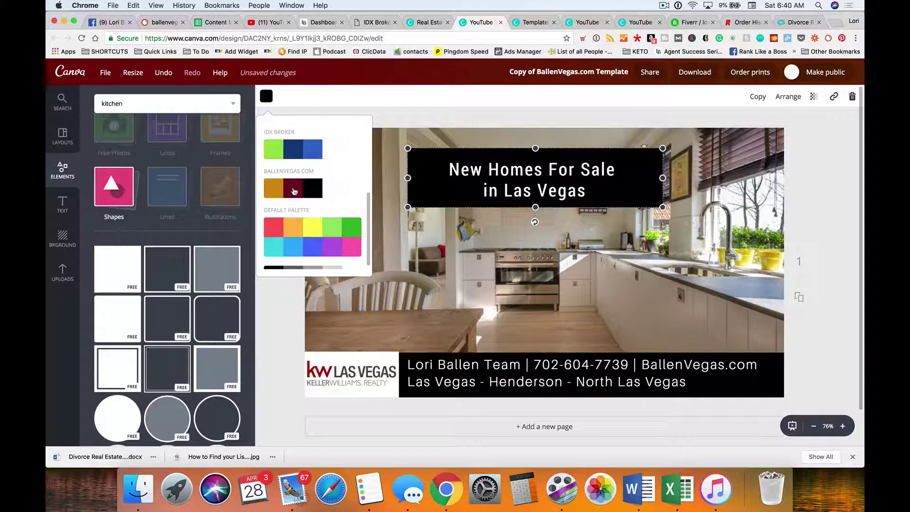
pyautogui.click(292, 191)
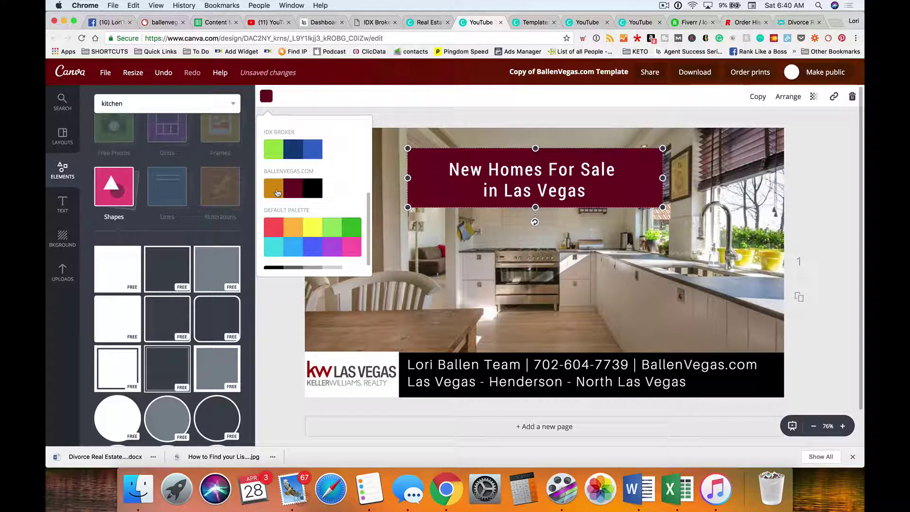
pyautogui.click(269, 193)
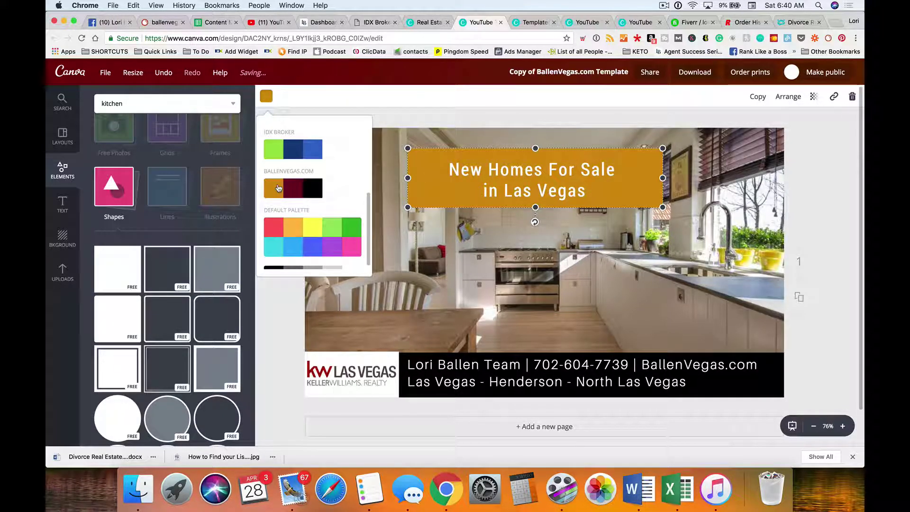
pyautogui.click(832, 205)
pyautogui.click(831, 205)
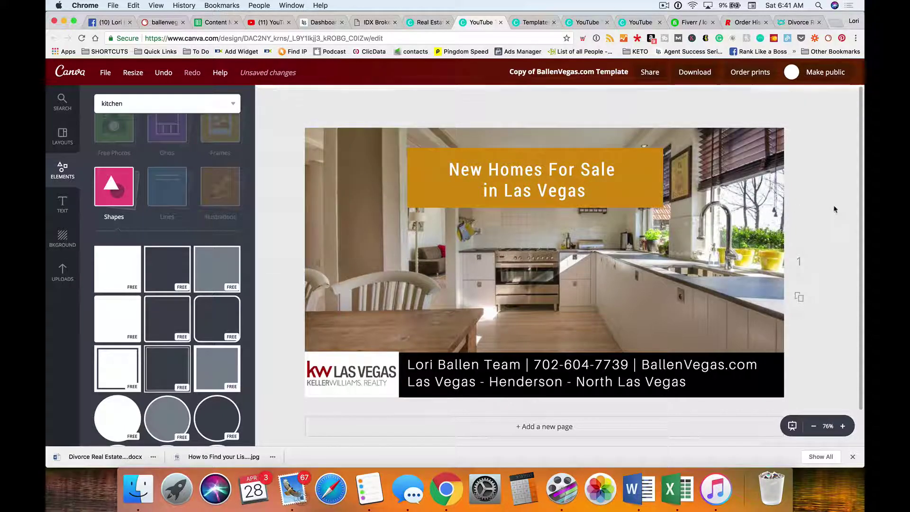
# - Try the black of the BallenVegas.com palette as the text colour of the whole headline
pyautogui.click(540, 177)
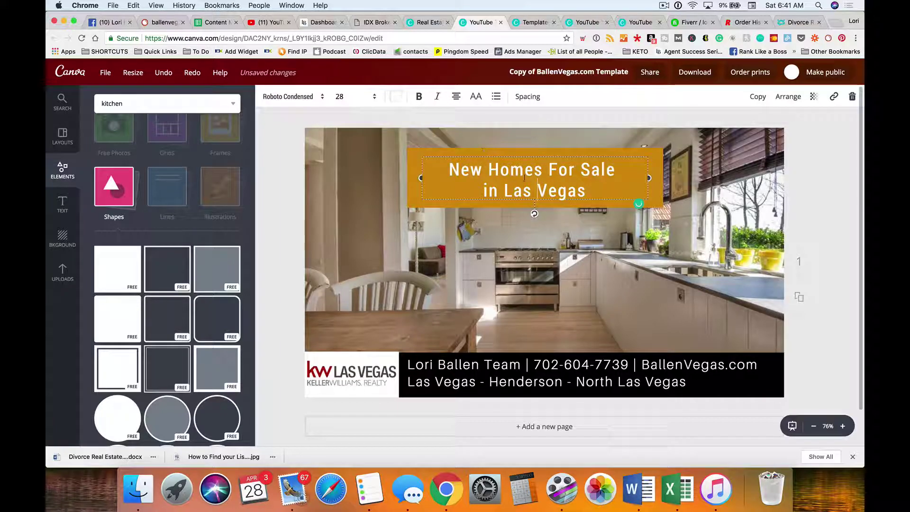
pyautogui.press('super+a')
pyautogui.click(393, 97)
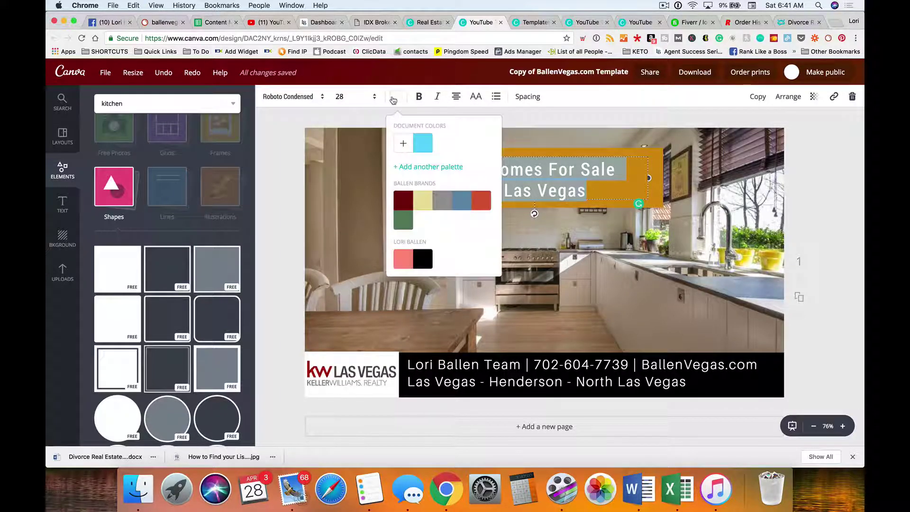
pyautogui.scroll(-5, 418, 199)
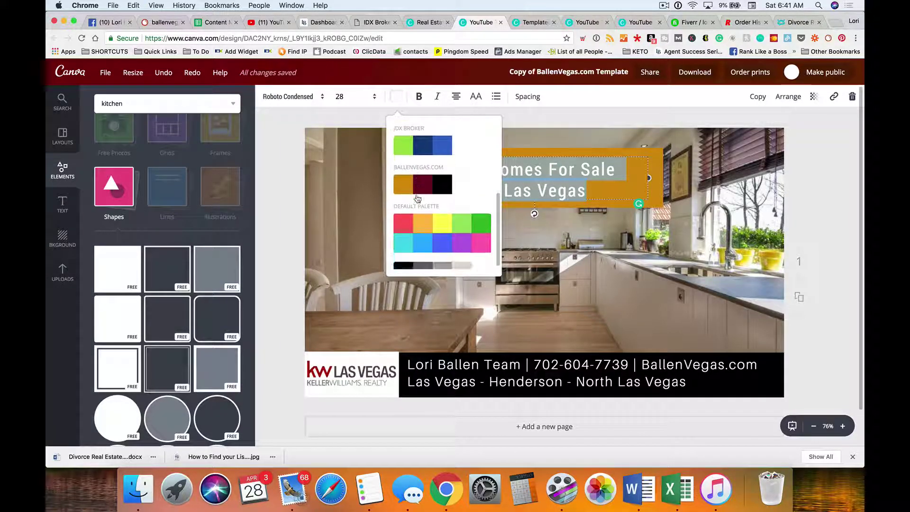
pyautogui.click(443, 190)
pyautogui.click(841, 213)
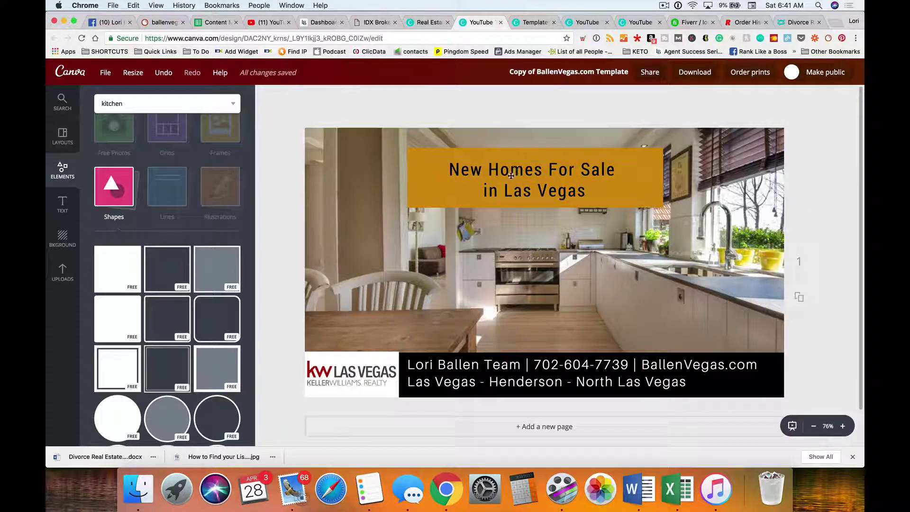
# - Return the whole headline's text colour to white
pyautogui.doubleClick(535, 186)
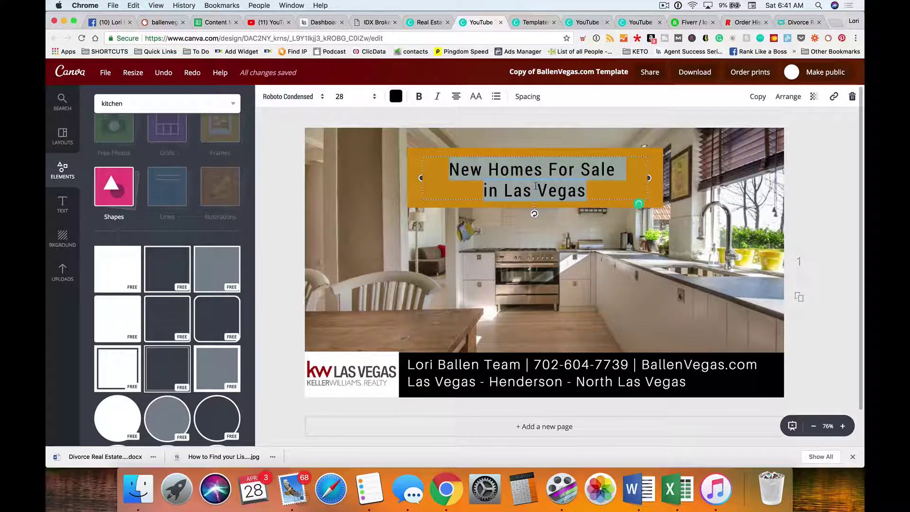
pyautogui.click(397, 96)
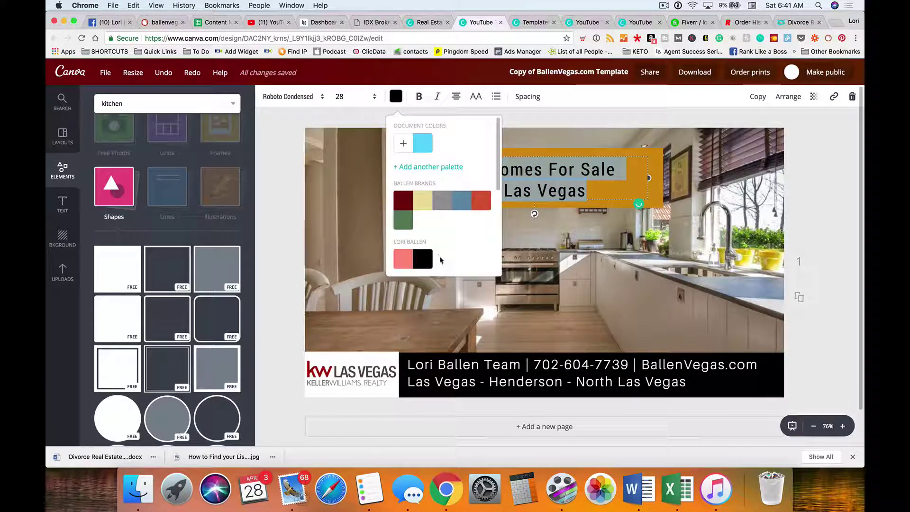
pyautogui.scroll(-5, 440, 237)
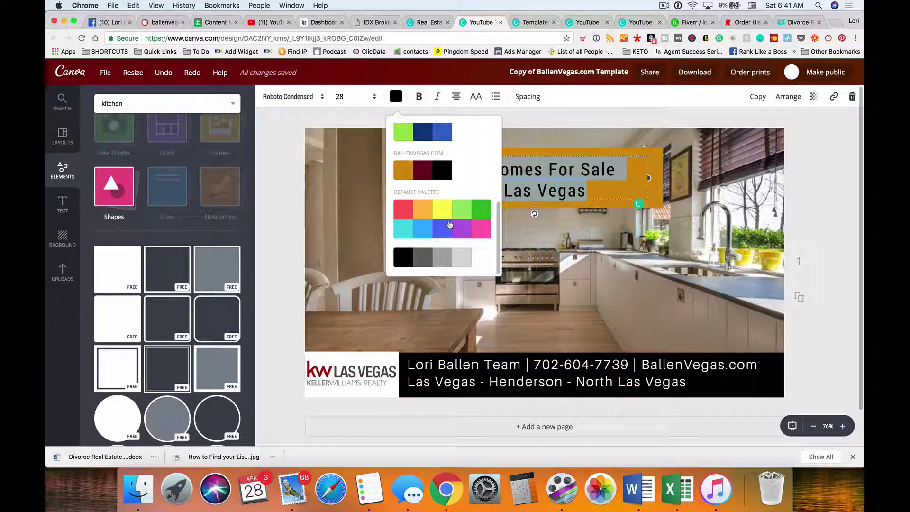
pyautogui.scroll(3, 452, 229)
pyautogui.scroll(-2, 453, 230)
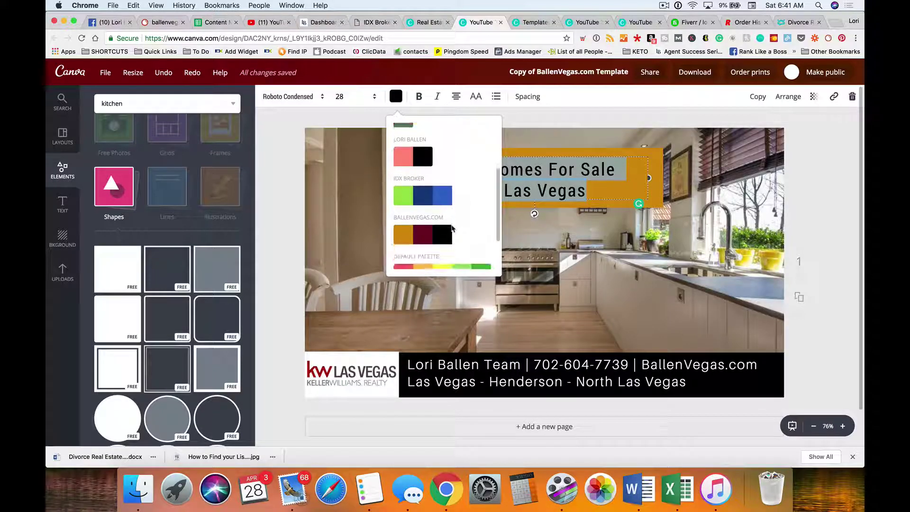
pyautogui.click(813, 213)
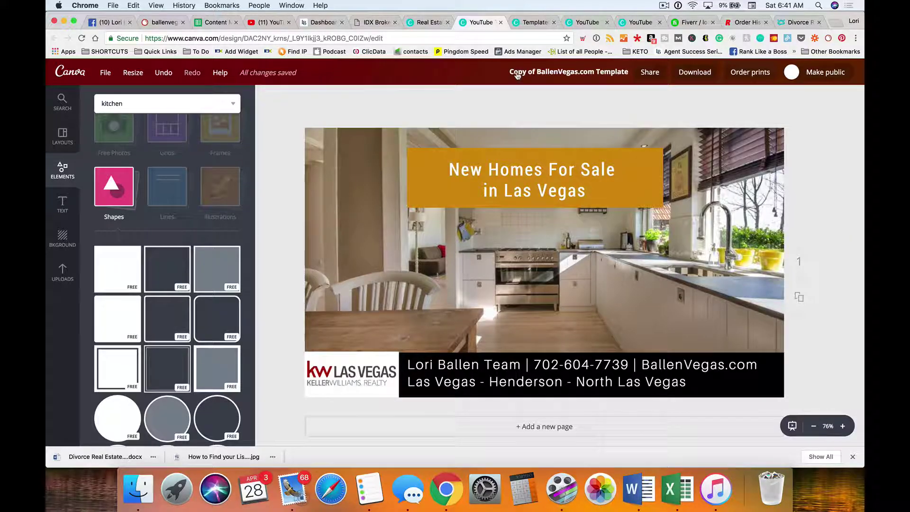
# - Rename the design as "New Homes in Las Vegas"
pyautogui.click(577, 74)
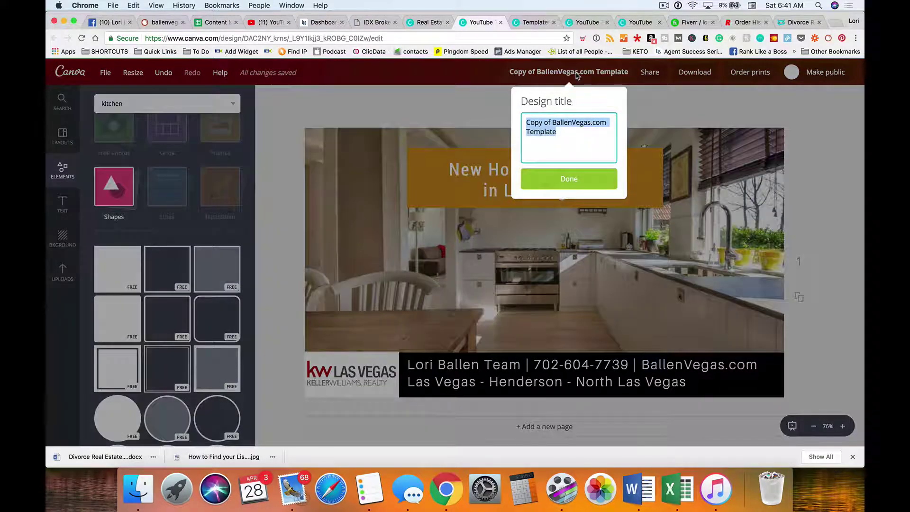
pyautogui.write('New Homes in Las Vegas')
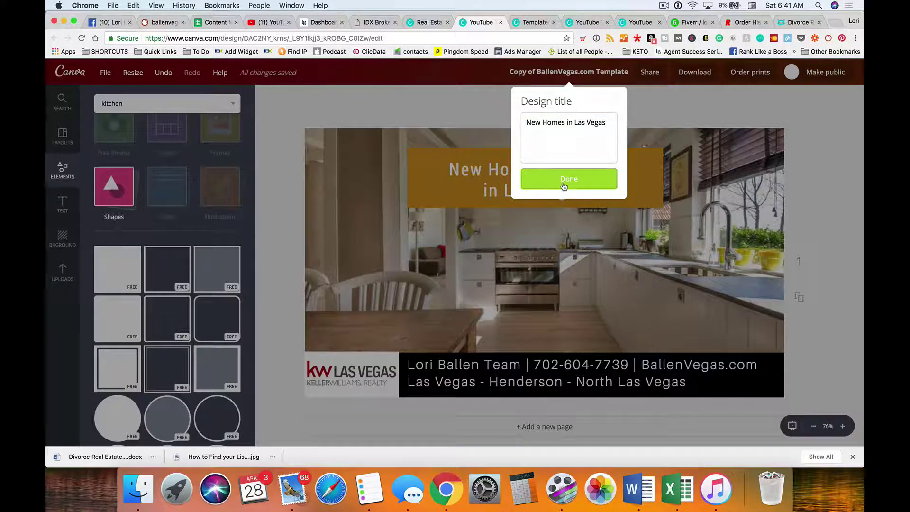
pyautogui.click(563, 179)
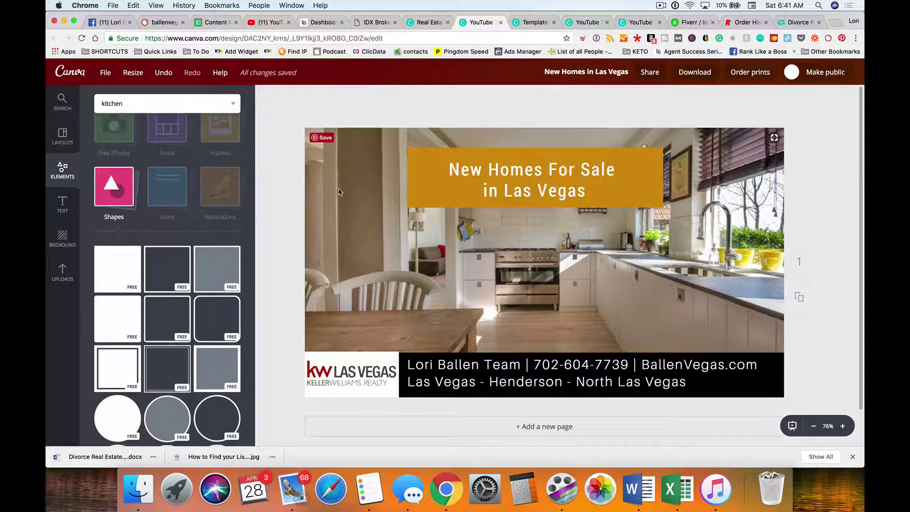
# - Add the gold-on-black Ballen logo from the uploaded logos to the kitchen photo and crop it closely around the lettering
pyautogui.scroll(1, 178, 173)
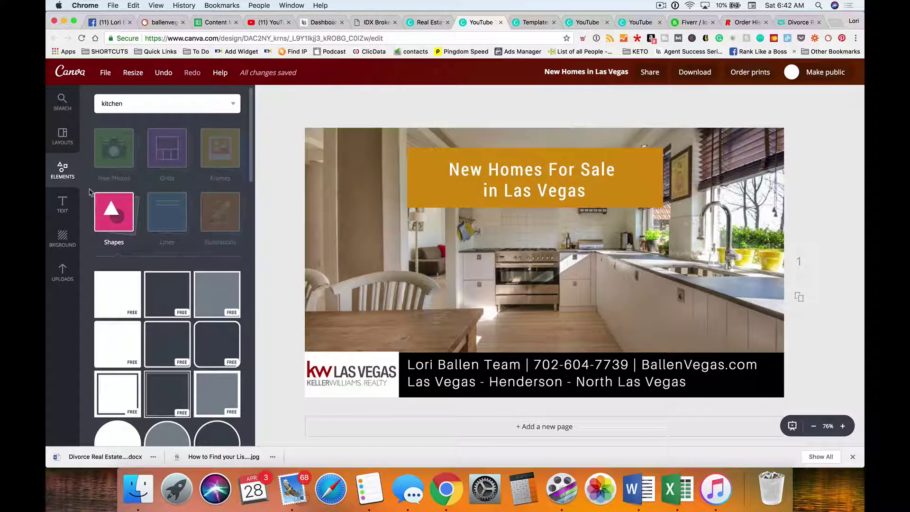
pyautogui.click(62, 272)
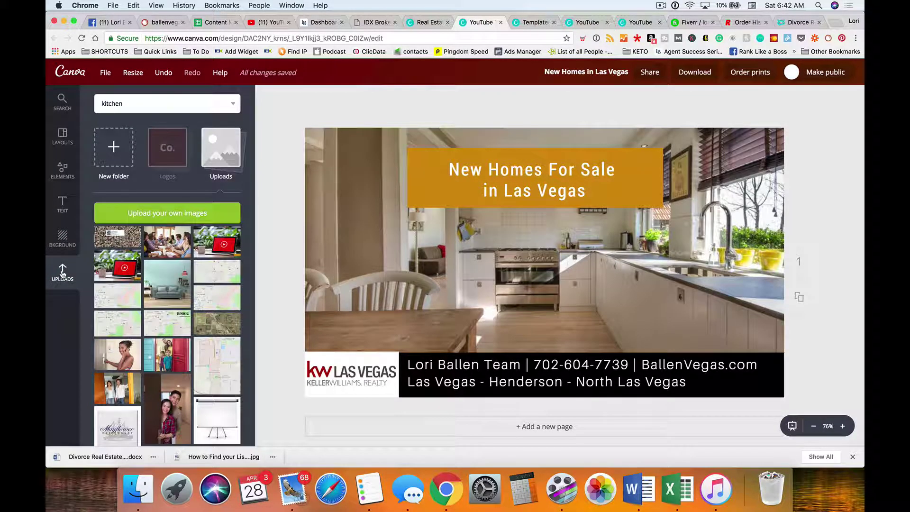
pyautogui.click(163, 156)
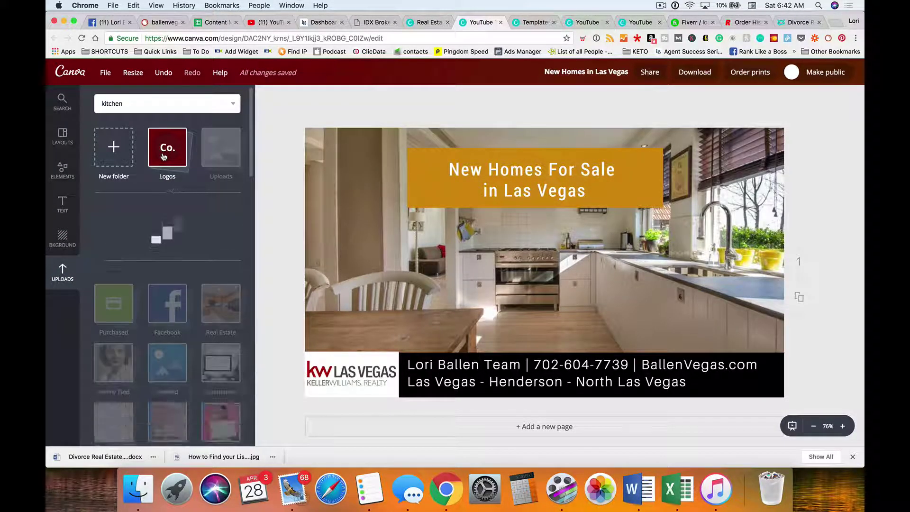
pyautogui.scroll(-3, 167, 244)
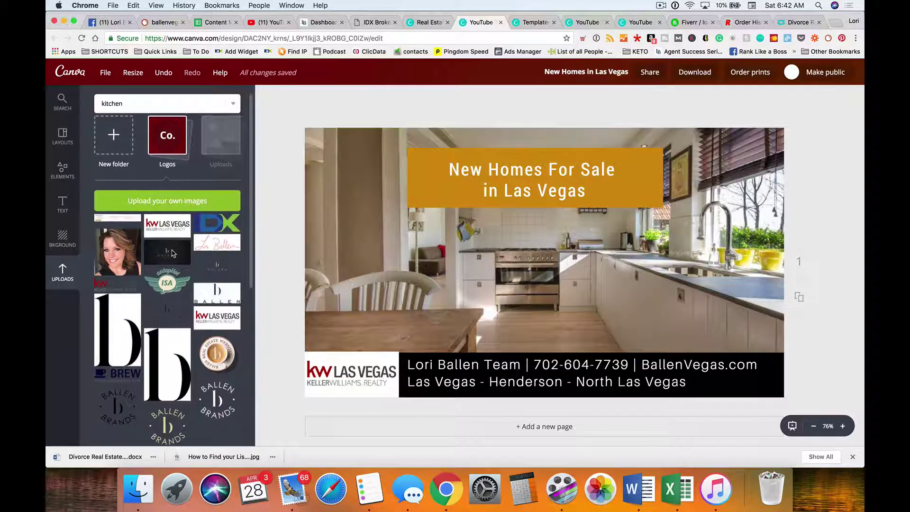
pyautogui.scroll(1, 173, 254)
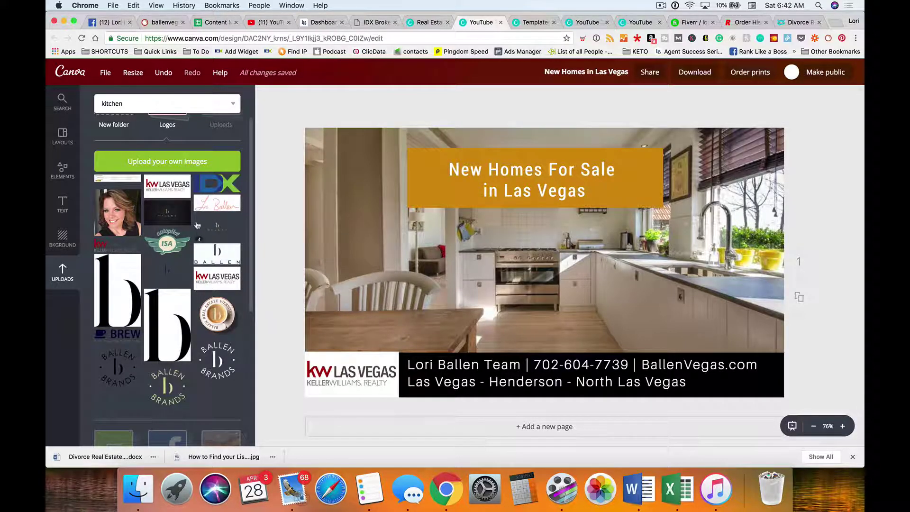
pyautogui.moveTo(170, 216); pyautogui.dragTo(582, 224)
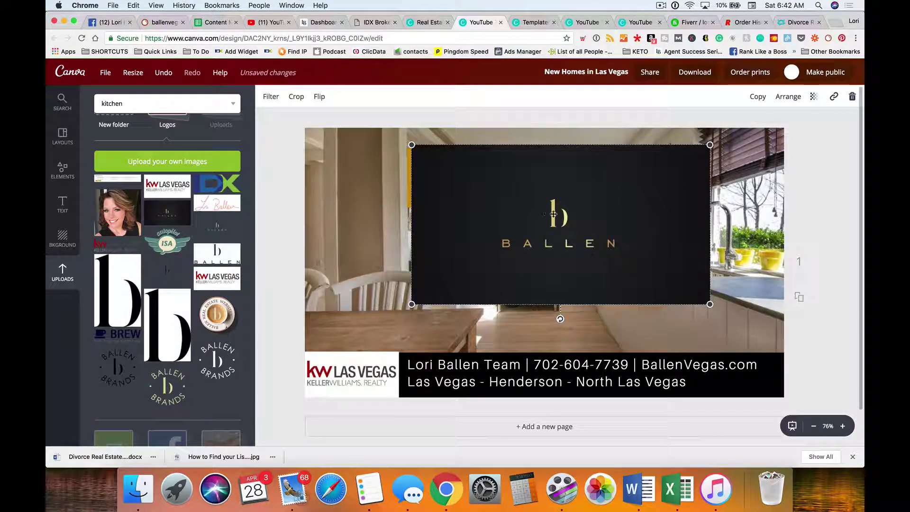
pyautogui.click(296, 100)
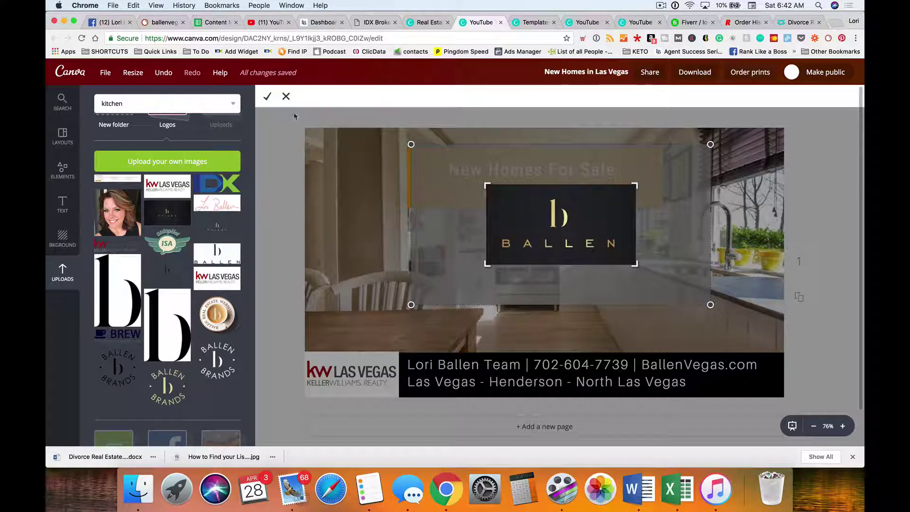
pyautogui.click(266, 97)
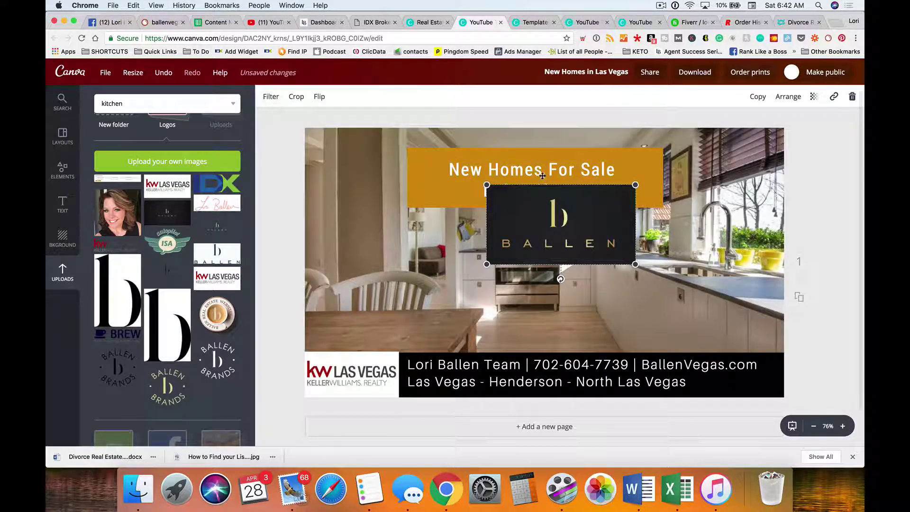
# - Shrink the cropped black Ballen logo and fit it over the oven door in the kitchen photo
pyautogui.moveTo(634, 185); pyautogui.dragTo(538, 236)
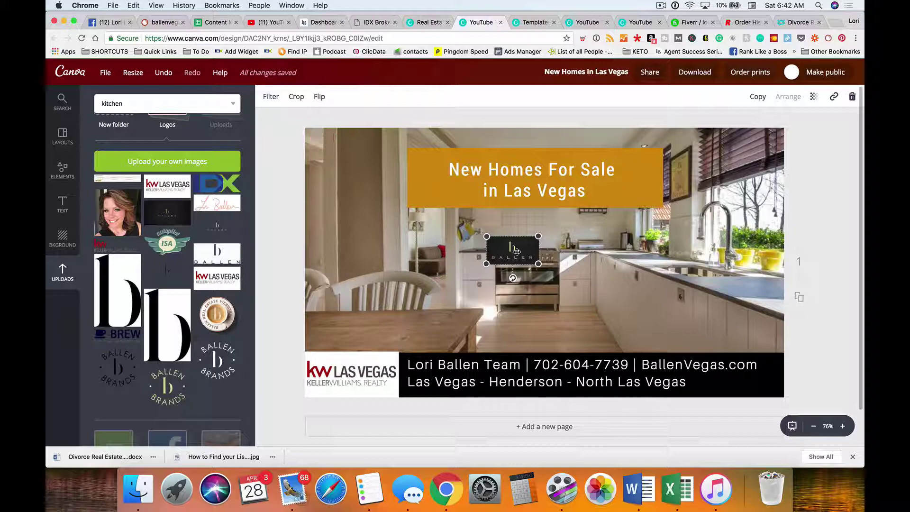
pyautogui.moveTo(514, 253); pyautogui.dragTo(559, 298)
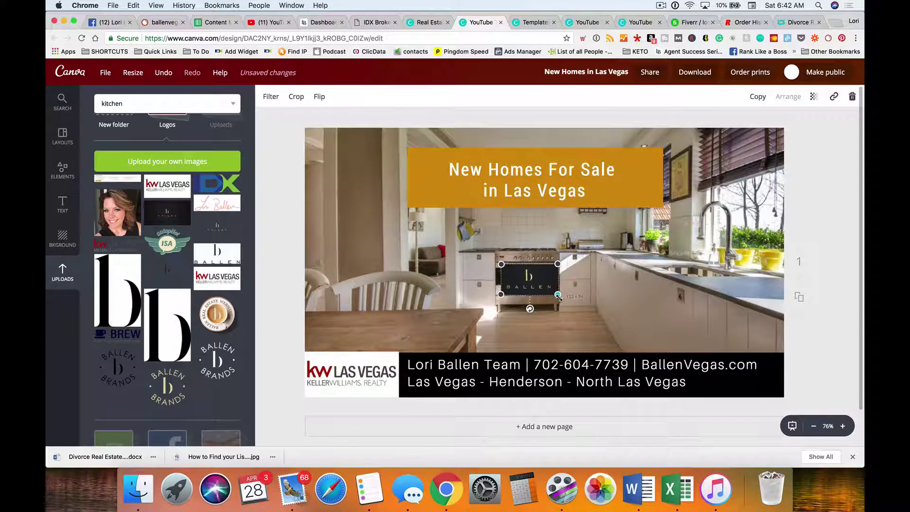
pyautogui.moveTo(500, 264); pyautogui.dragTo(494, 262)
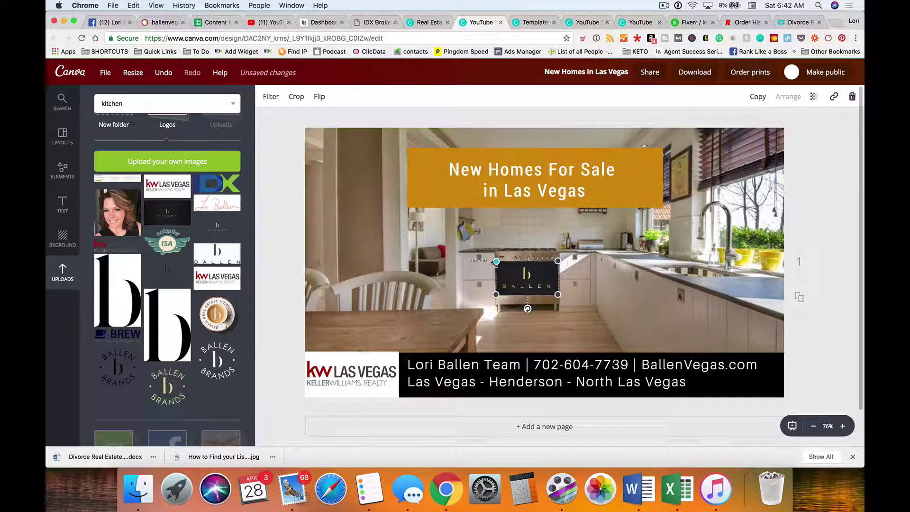
pyautogui.click(786, 238)
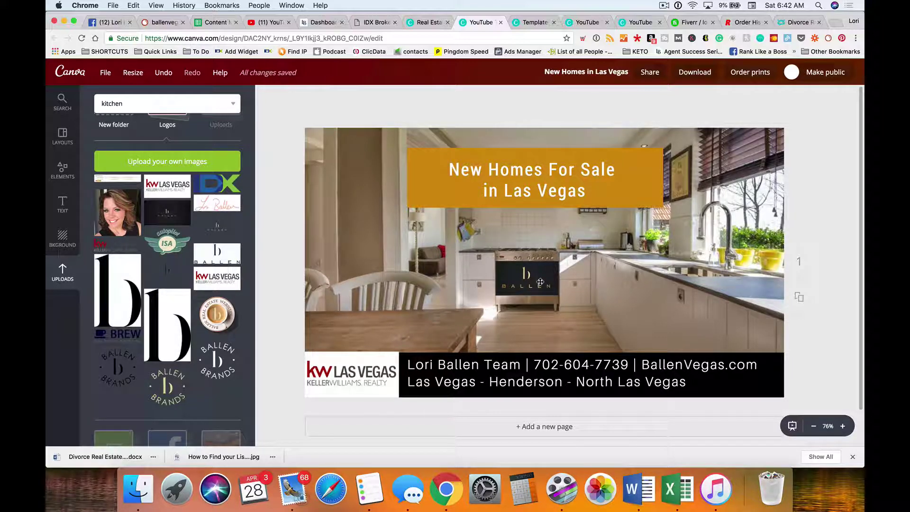
# - Replace the black Ballen logo on the oven with the transparent gold version from the uploaded logos
pyautogui.click(524, 280)
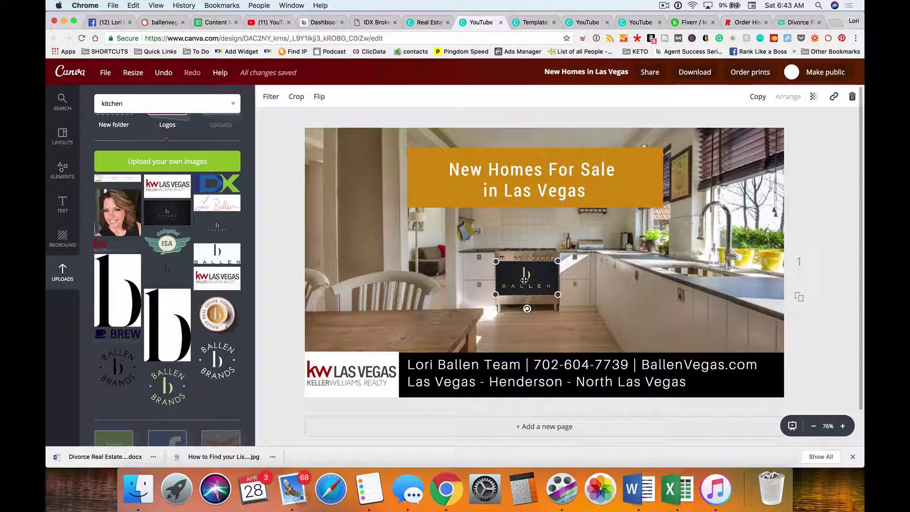
pyautogui.press('Delete')
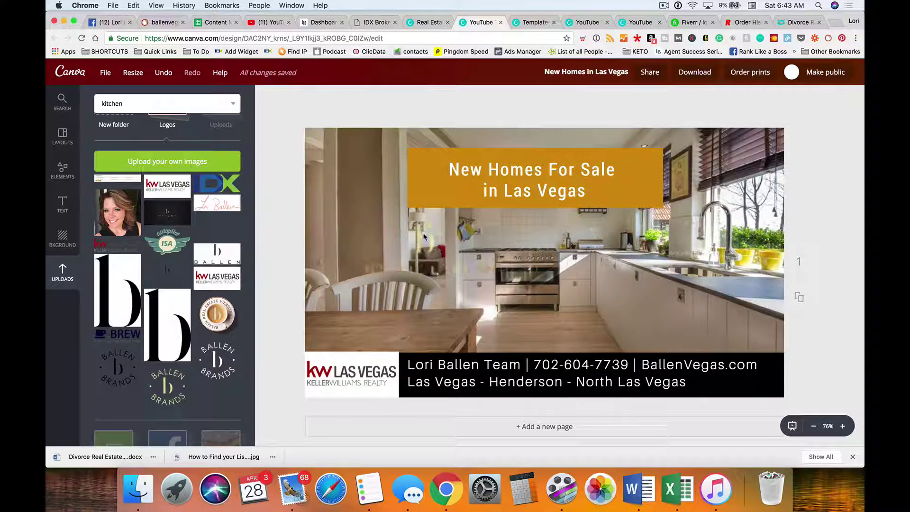
pyautogui.moveTo(423, 237); pyautogui.dragTo(633, 243)
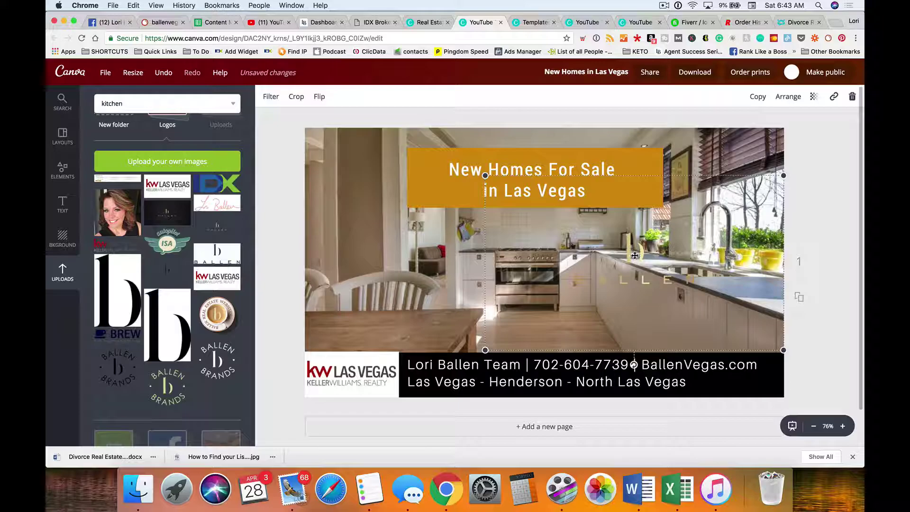
# - Set the transparent Ballen logo's contrast and brightness filters both to +100
pyautogui.click(271, 97)
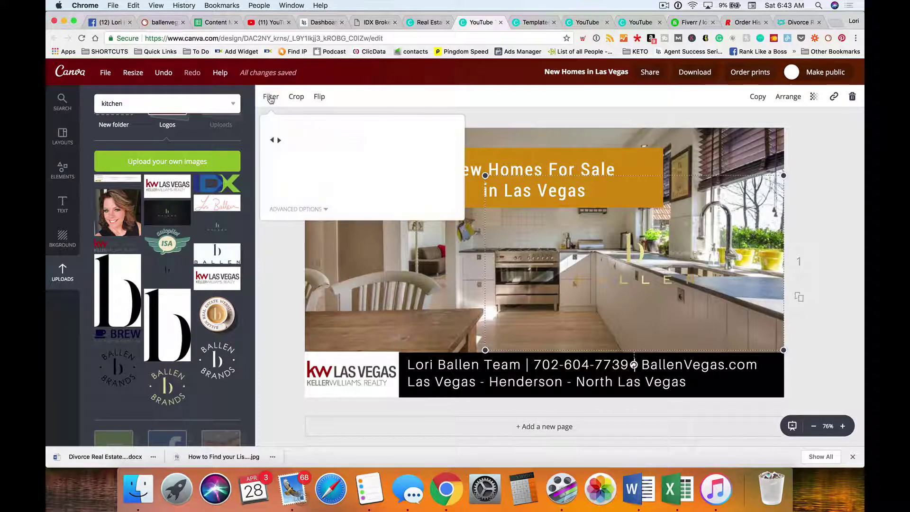
pyautogui.moveTo(373, 192); pyautogui.dragTo(446, 204)
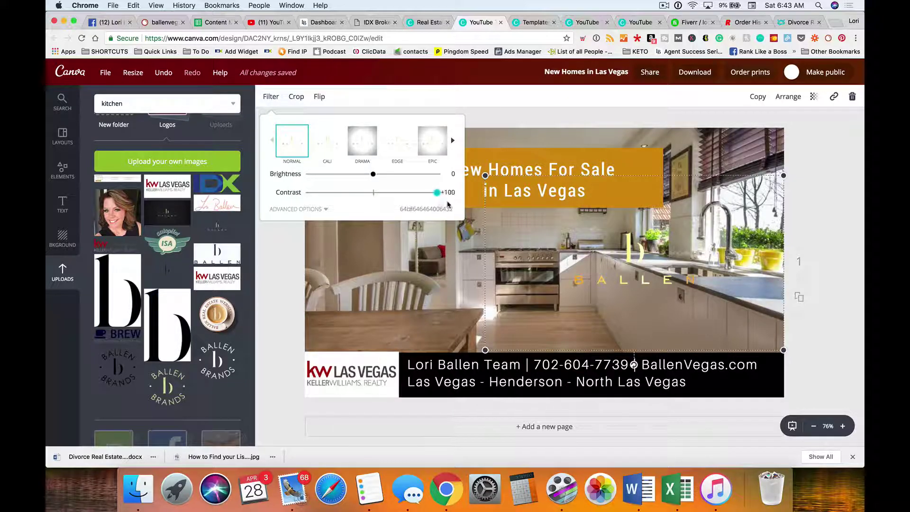
pyautogui.moveTo(373, 174); pyautogui.dragTo(459, 175)
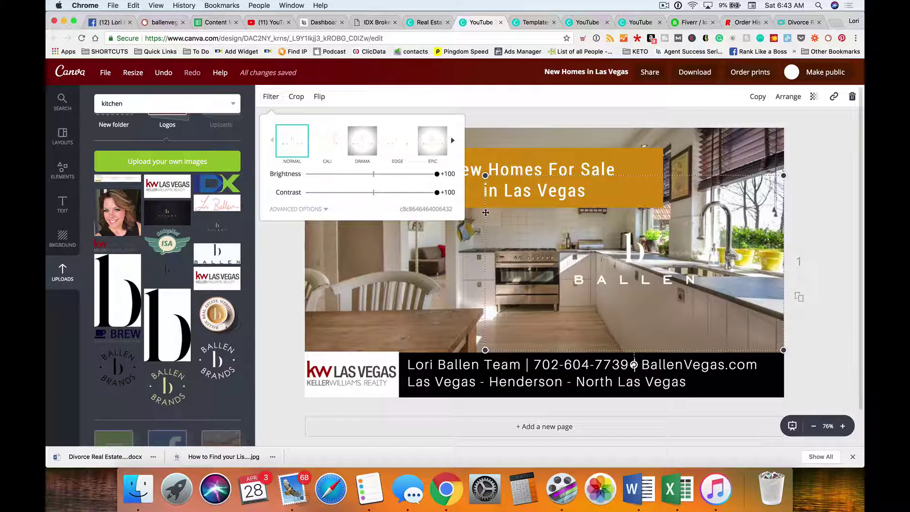
pyautogui.click(647, 262)
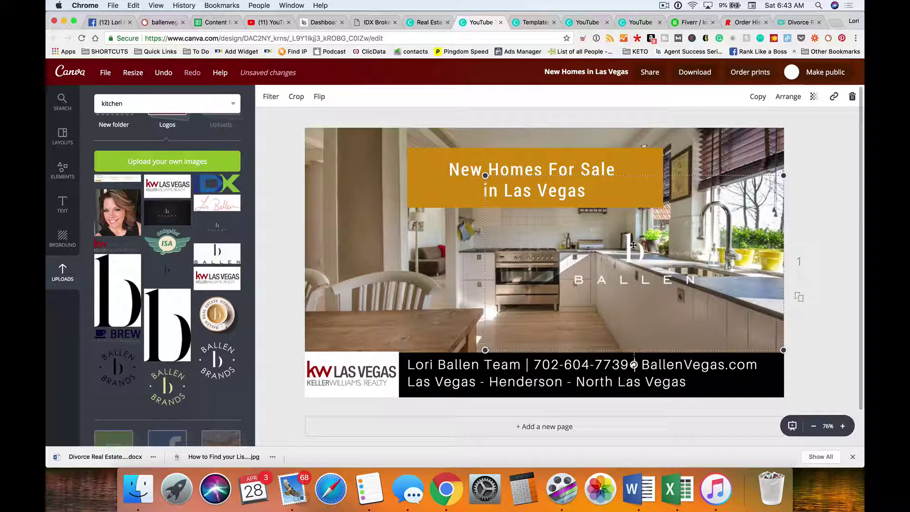
# - Shrink the whitened Ballen logo and place it on the brown wall panel beside the headline banner
pyautogui.moveTo(783, 177); pyautogui.dragTo(558, 306)
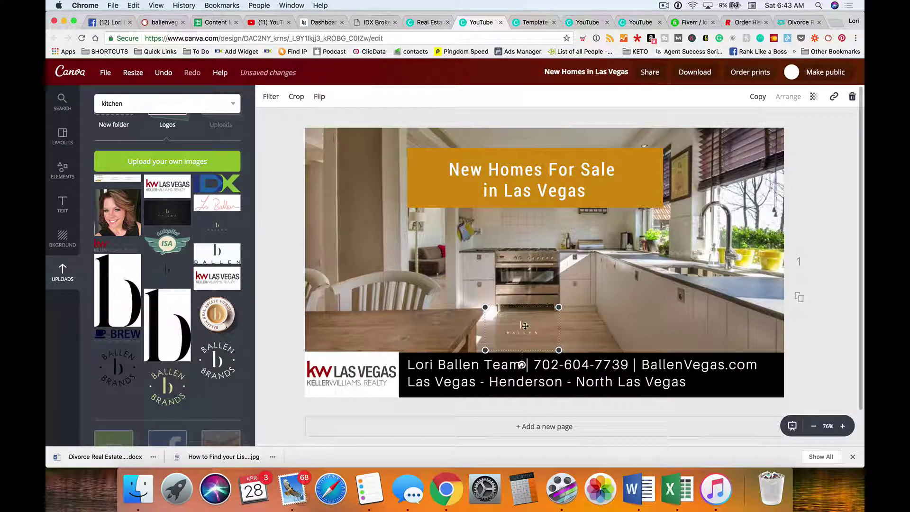
pyautogui.moveTo(534, 335); pyautogui.dragTo(668, 320)
pyautogui.moveTo(617, 301); pyautogui.dragTo(371, 181)
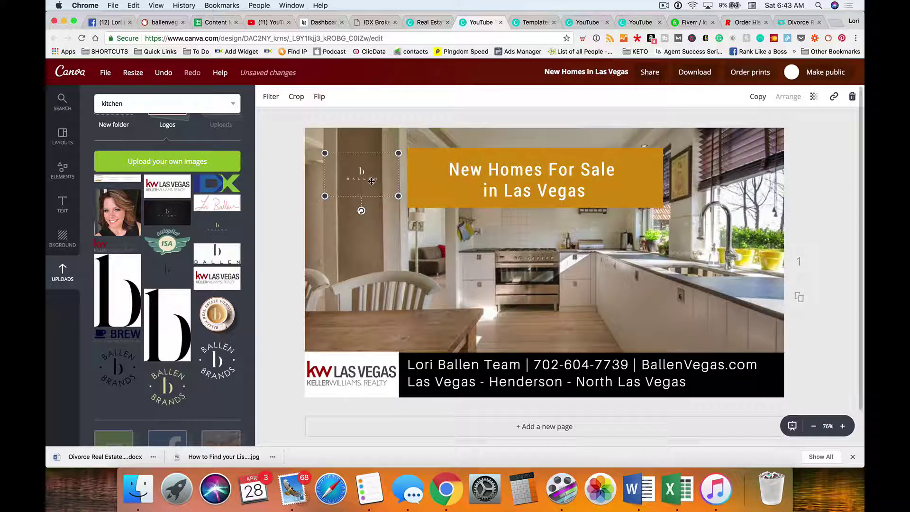
pyautogui.click(514, 264)
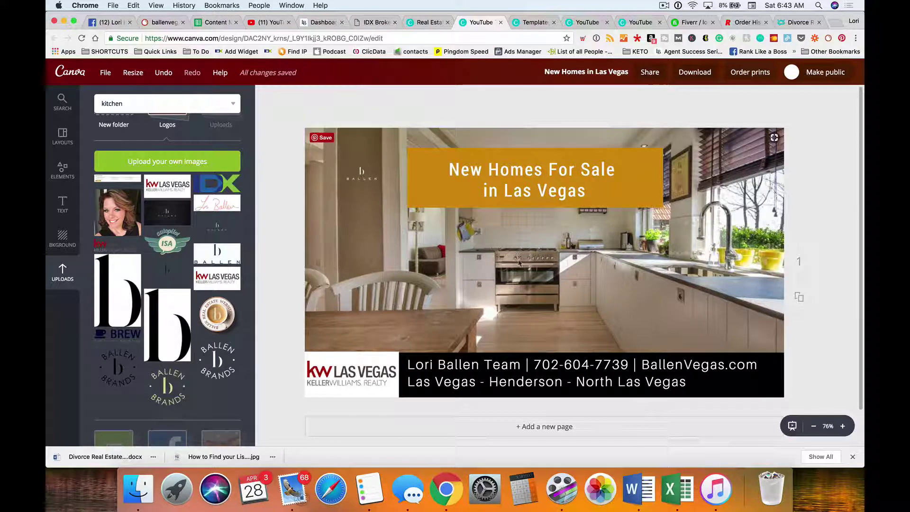
# - Delete the small Ballen logo from the wall panel beside the headline banner
pyautogui.moveTo(365, 192); pyautogui.dragTo(365, 204)
pyautogui.press('Delete')
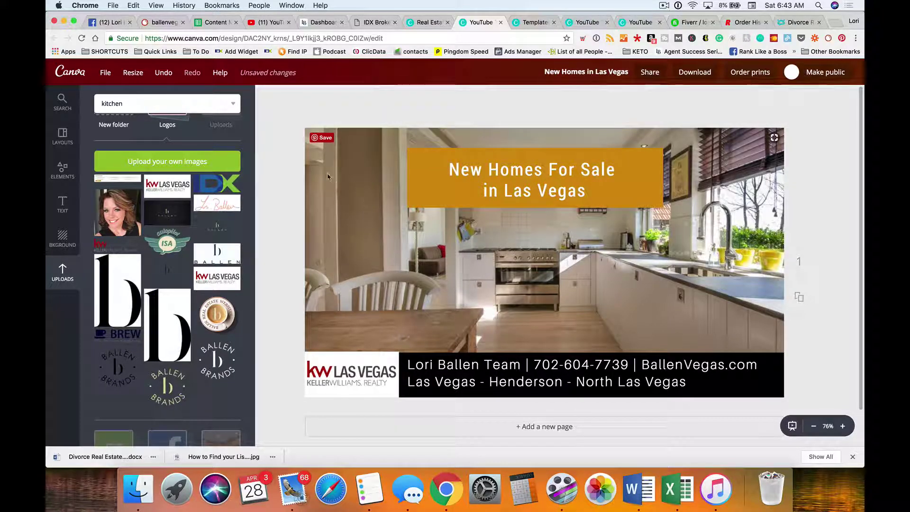
# - Browse the background colours and patterns and the shape elements for a backing to put behind the logo
pyautogui.click(71, 242)
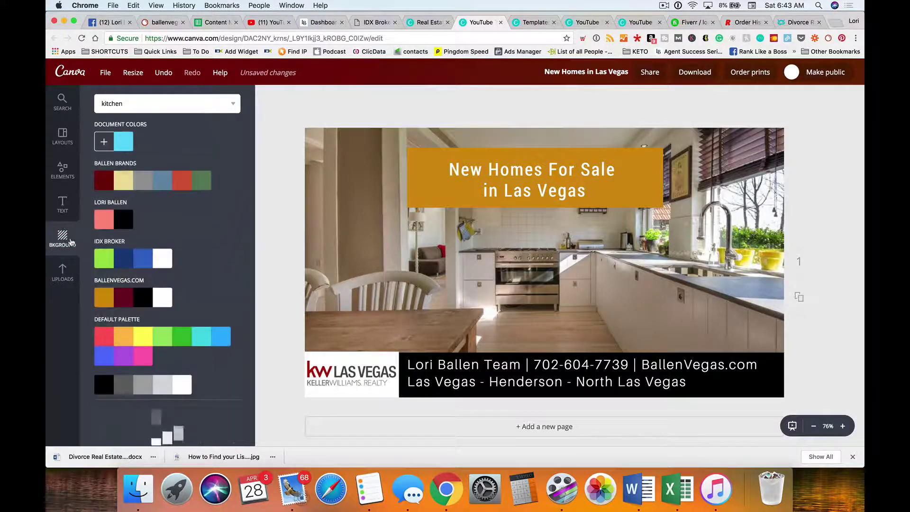
pyautogui.scroll(-1, 231, 234)
pyautogui.scroll(-1, 231, 233)
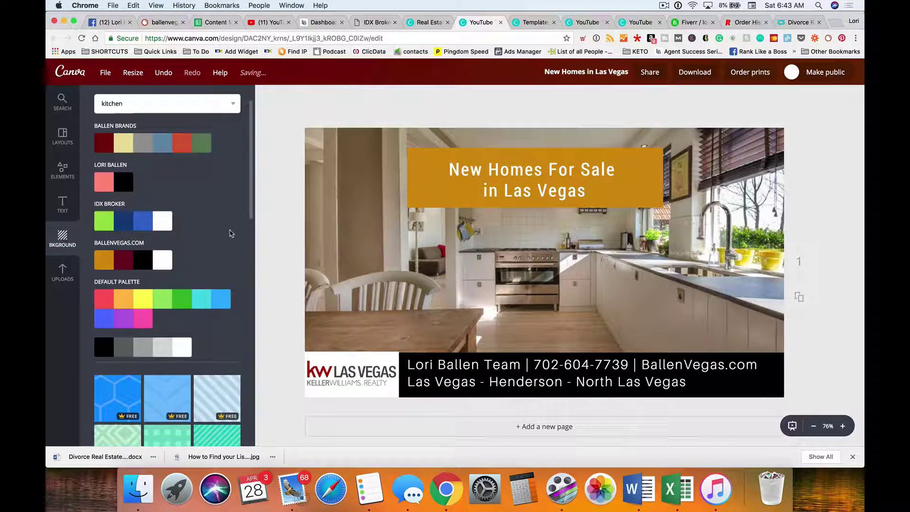
pyautogui.scroll(-2, 147, 194)
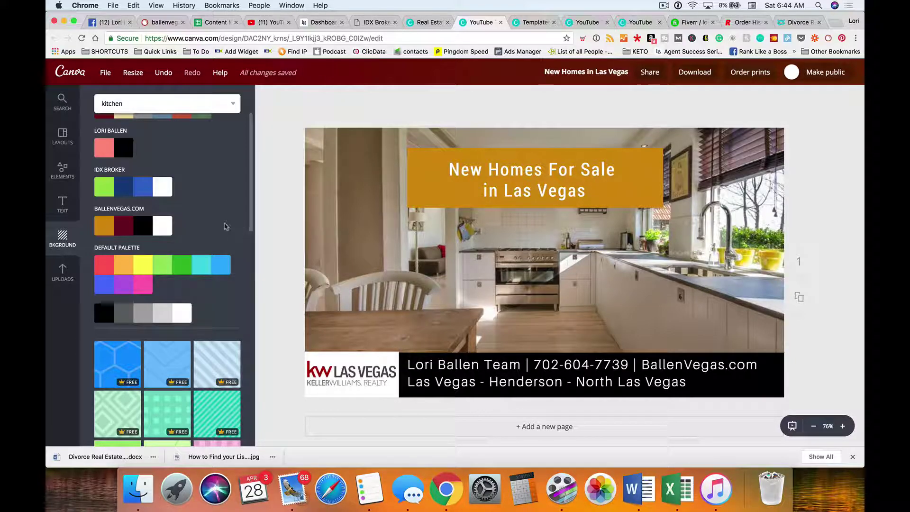
pyautogui.click(64, 167)
pyautogui.scroll(-5, 203, 214)
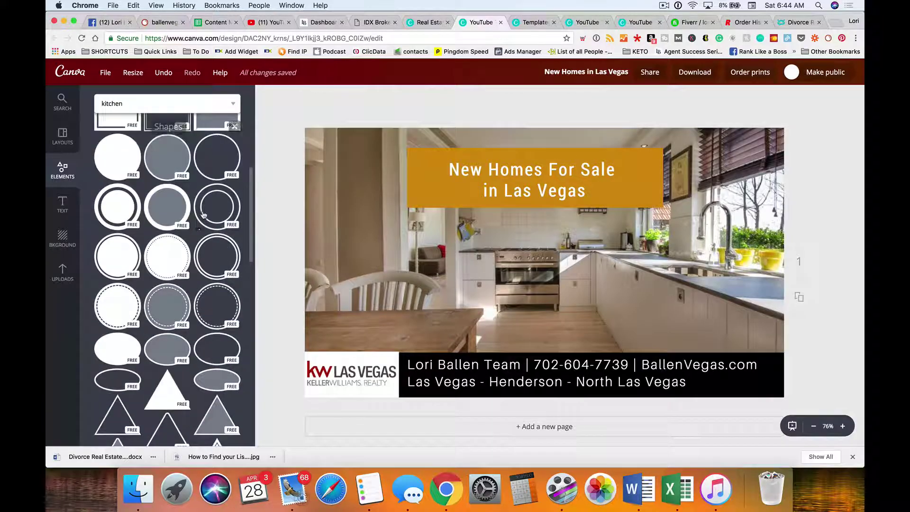
pyautogui.scroll(-8, 204, 215)
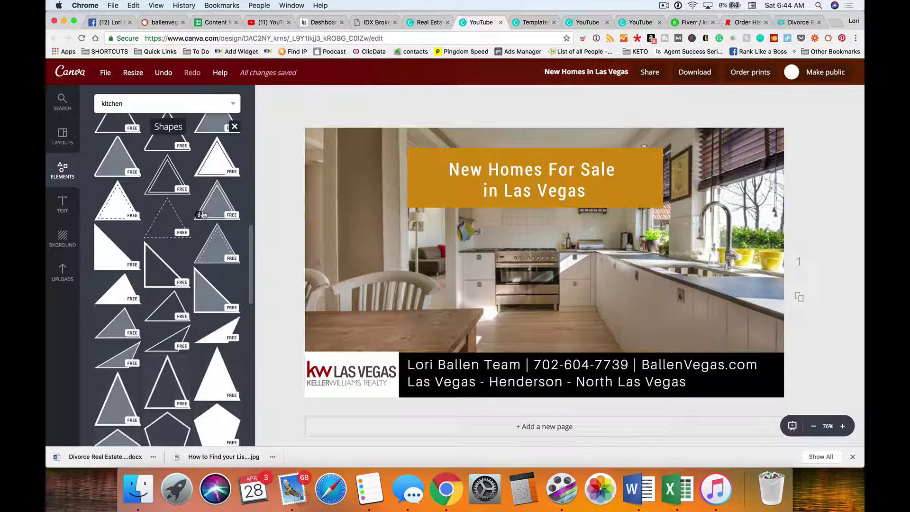
pyautogui.scroll(-10, 203, 215)
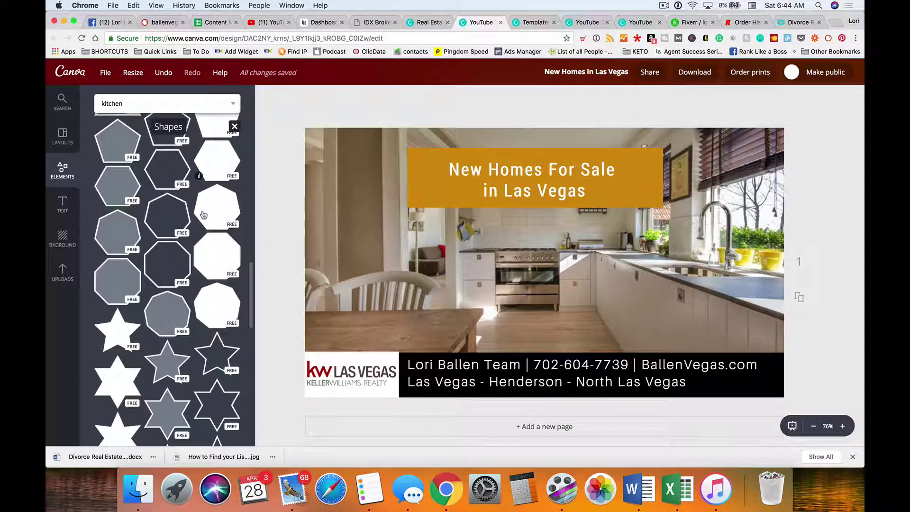
pyautogui.scroll(-10, 202, 214)
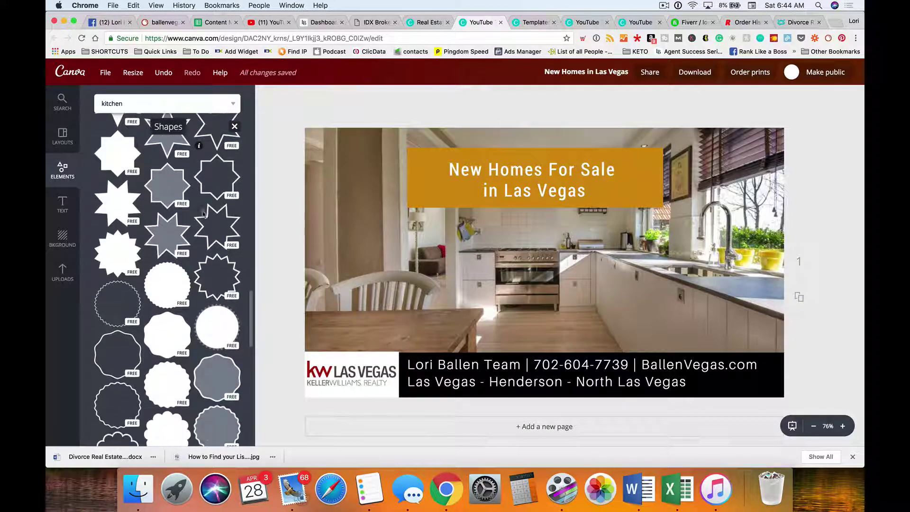
pyautogui.scroll(-8, 203, 215)
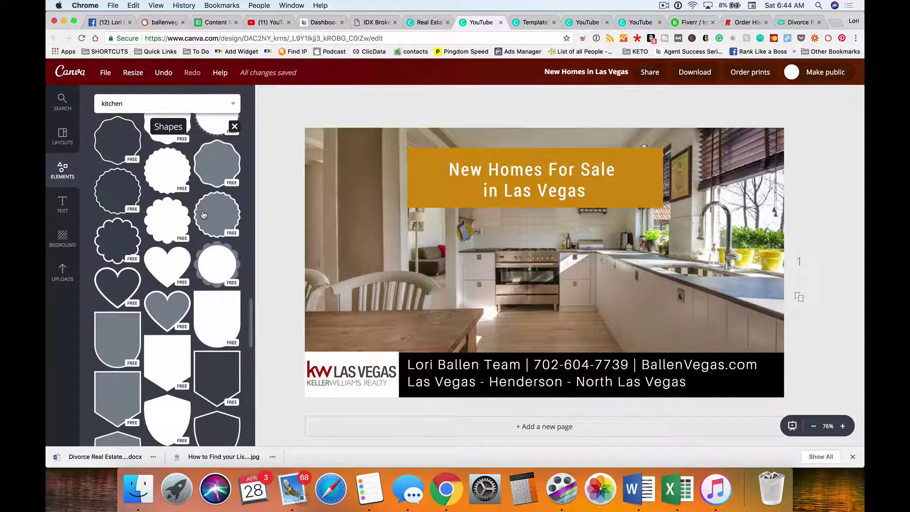
pyautogui.scroll(-8, 203, 214)
pyautogui.scroll(-8, 203, 215)
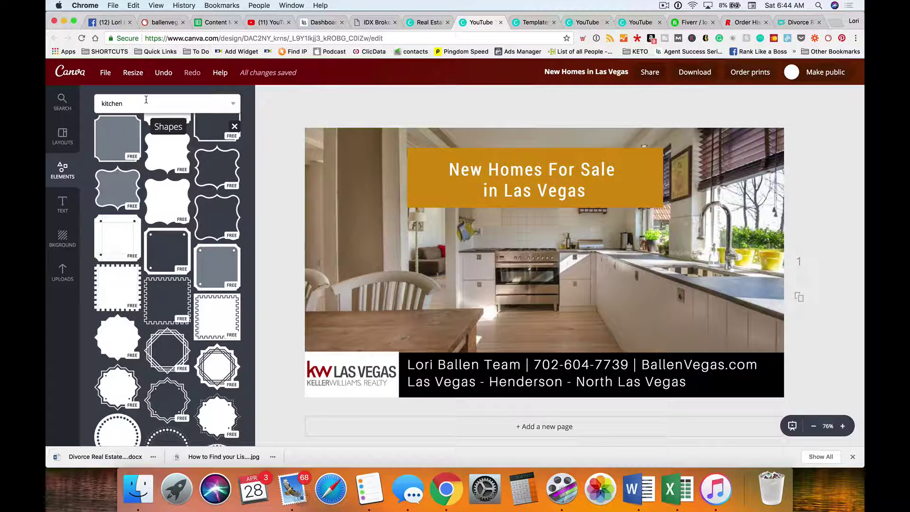
# - Search the element library for "house icon" and examine the house graphics
pyautogui.click(146, 99)
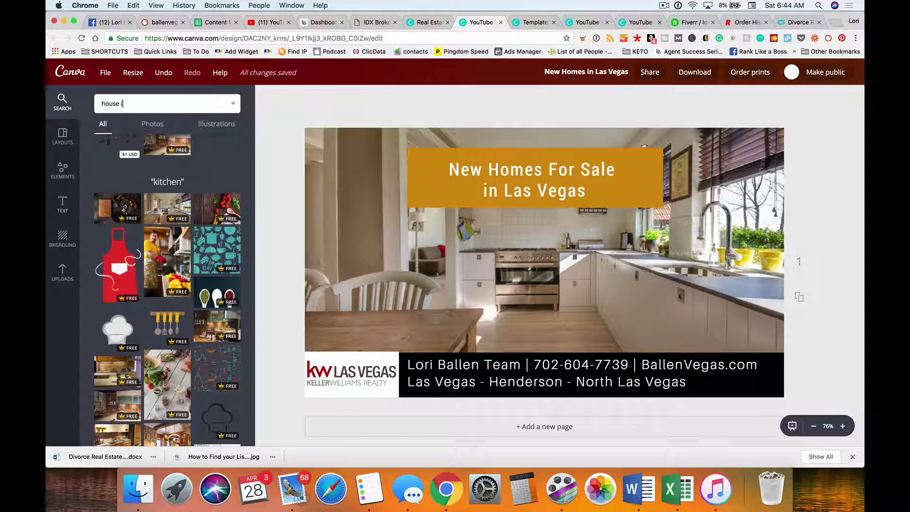
pyautogui.write('house icon')
pyautogui.press('Return')
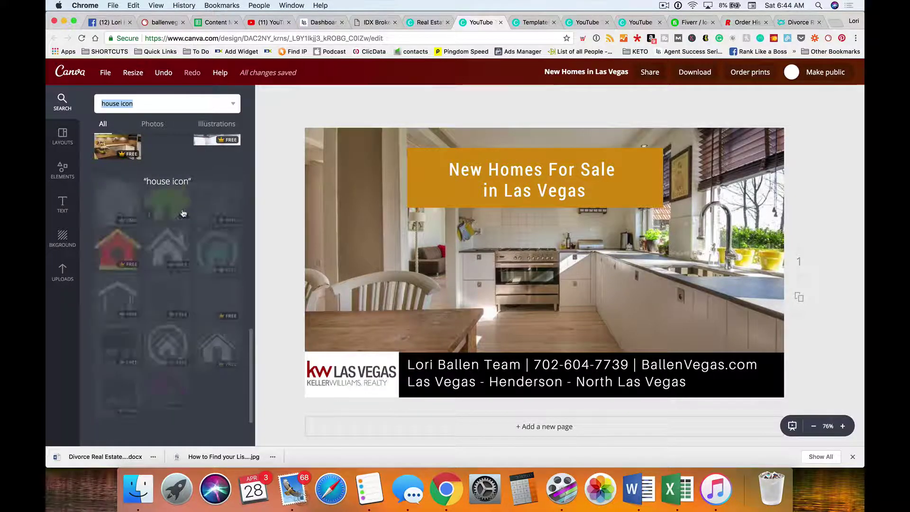
pyautogui.scroll(-1, 195, 302)
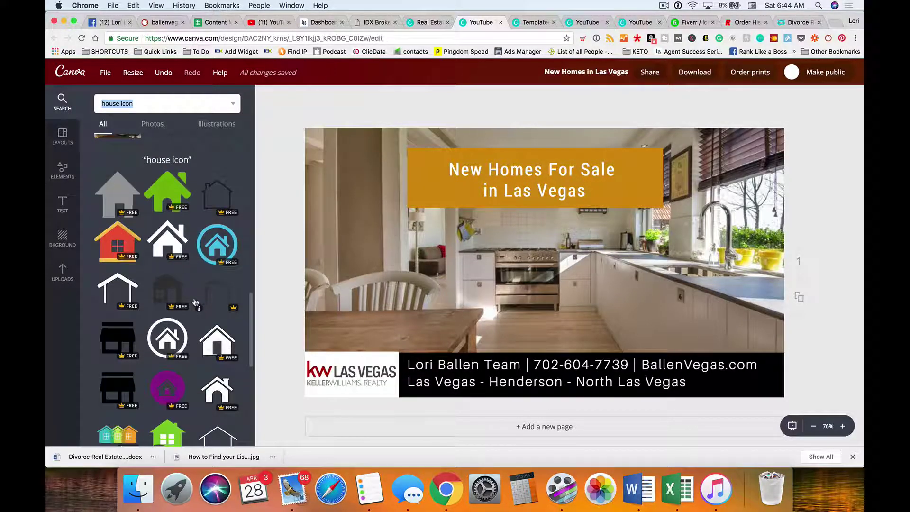
pyautogui.scroll(-5, 196, 302)
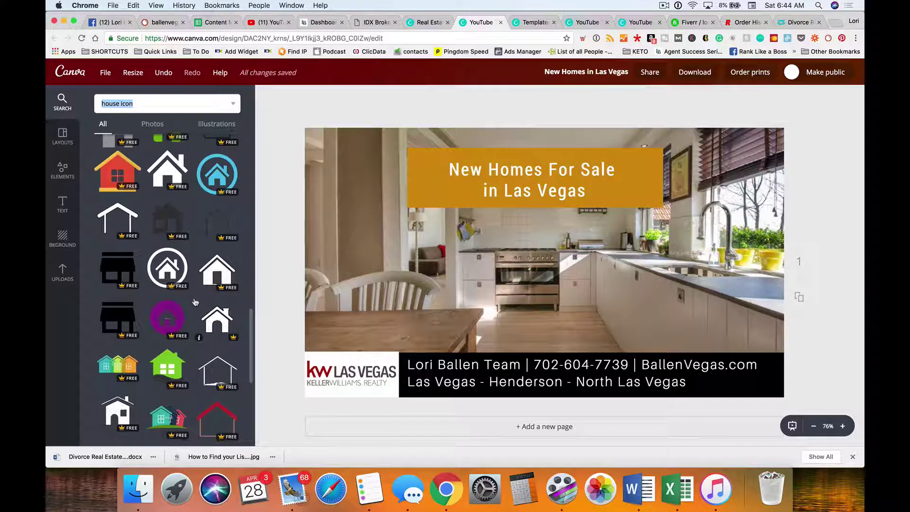
pyautogui.scroll(-7, 196, 302)
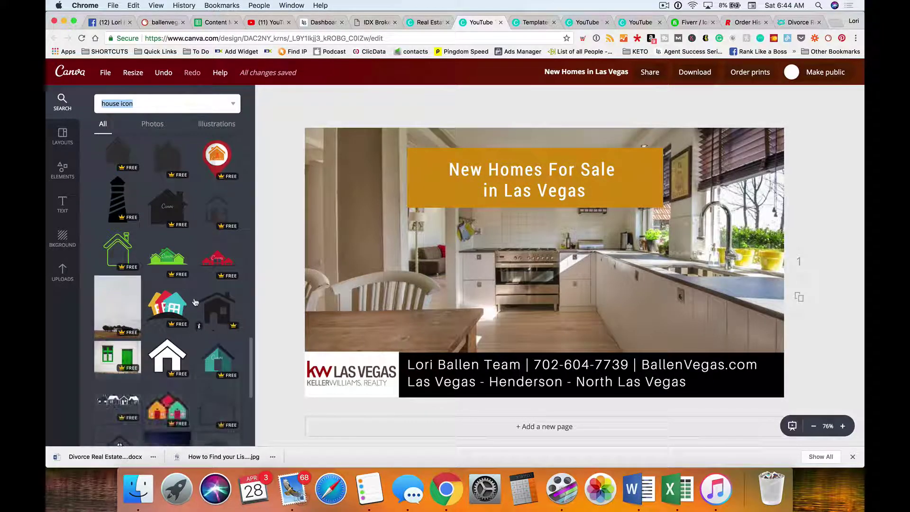
pyautogui.scroll(10, 195, 302)
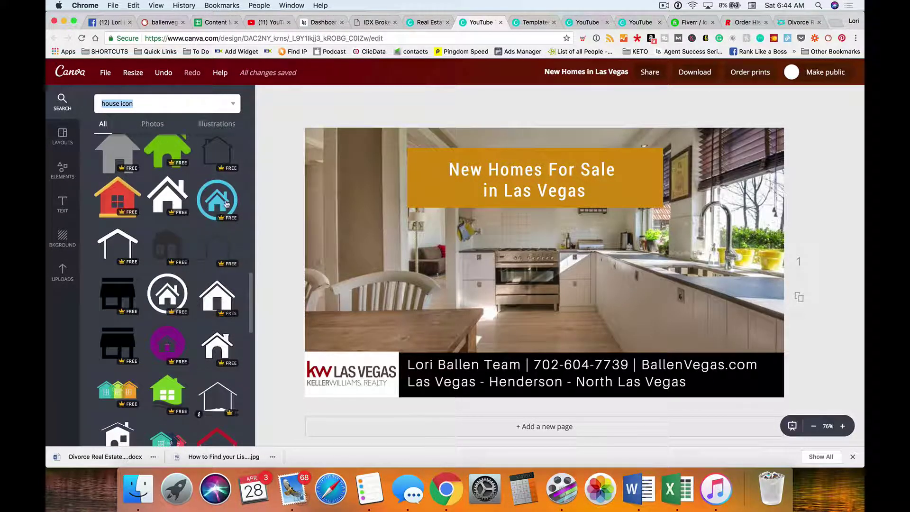
# - Try a shrunken blue circled house icon in front of the oven, and delete it
pyautogui.moveTo(226, 201); pyautogui.dragTo(602, 247)
pyautogui.moveTo(724, 113); pyautogui.dragTo(567, 282)
pyautogui.moveTo(518, 327); pyautogui.dragTo(564, 298)
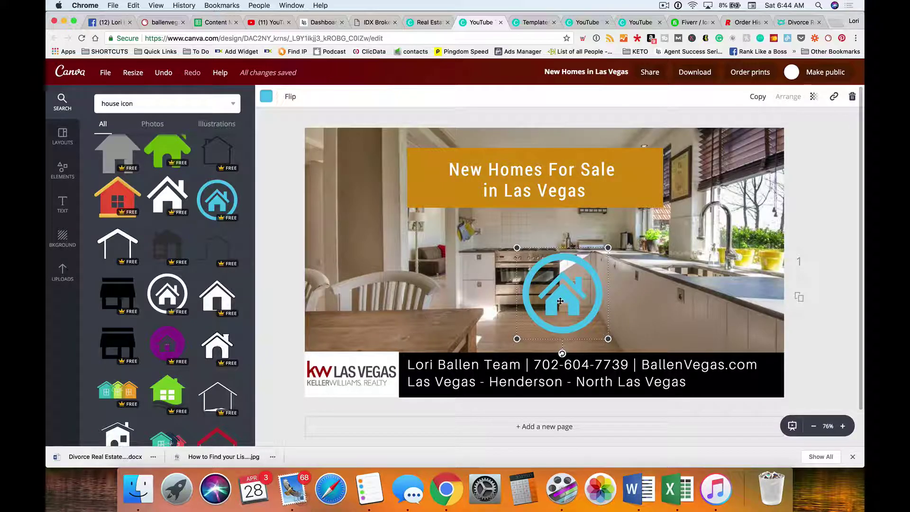
pyautogui.press('Delete')
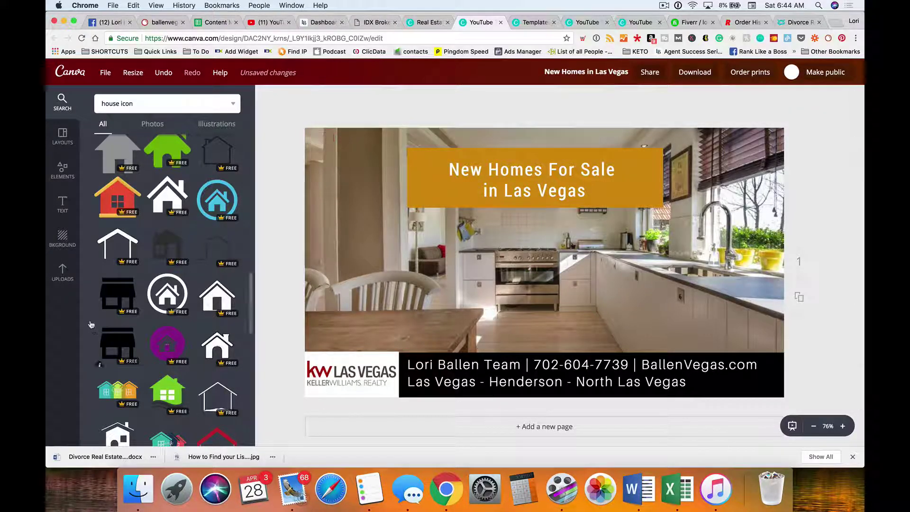
# - Add the yellow four-pointed star shape, shrink it and place it over the kitchen counter beside the sink
pyautogui.click(63, 170)
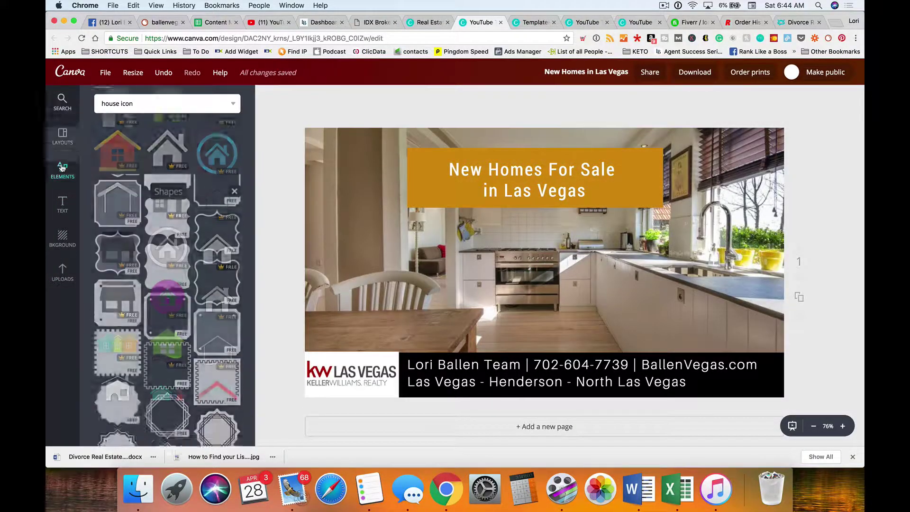
pyautogui.scroll(-10, 203, 291)
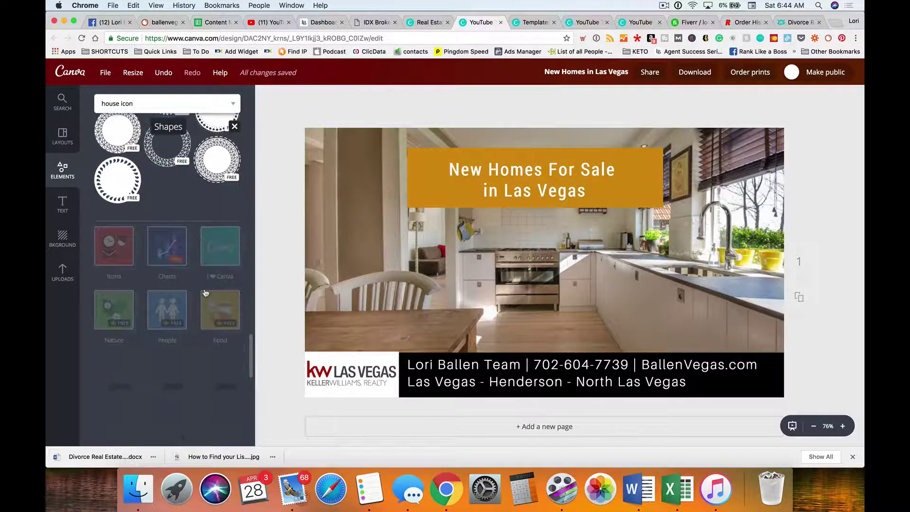
pyautogui.moveTo(122, 297); pyautogui.dragTo(698, 261)
pyautogui.moveTo(787, 143); pyautogui.dragTo(640, 287)
pyautogui.moveTo(643, 344); pyautogui.dragTo(752, 289)
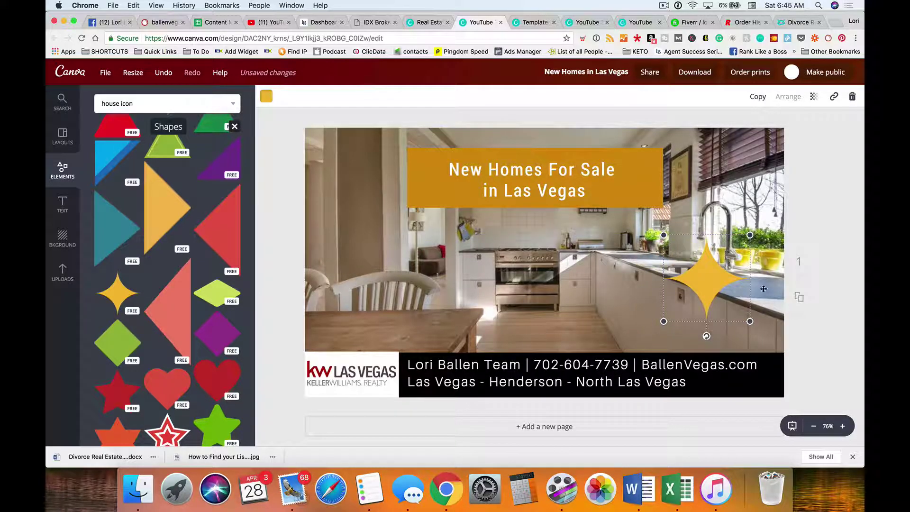
pyautogui.click(833, 283)
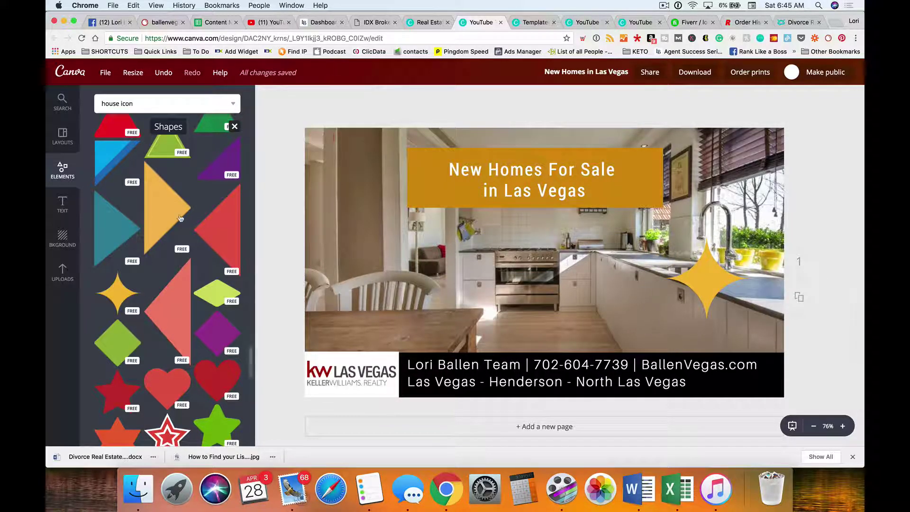
# - Add the black Ballen logo from the uploaded logos, shrink it and place it on the yellow star
pyautogui.click(63, 271)
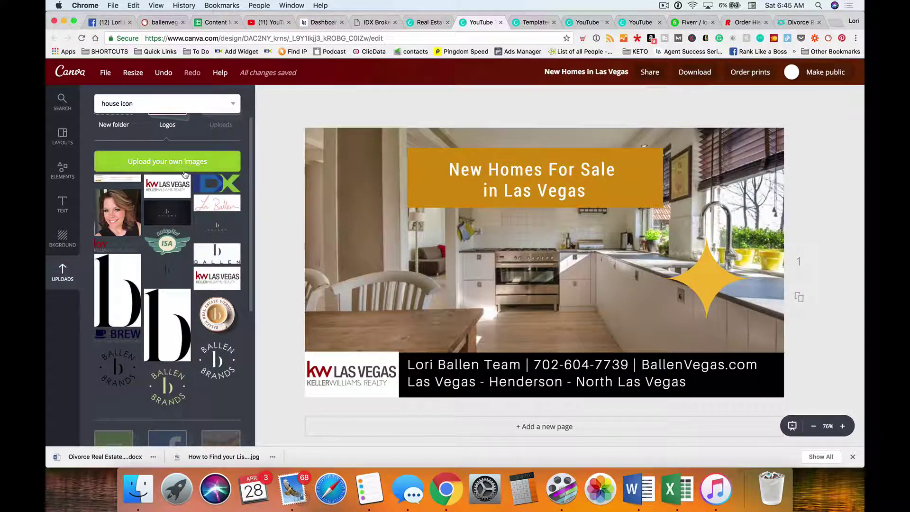
pyautogui.scroll(2, 163, 130)
pyautogui.click(163, 142)
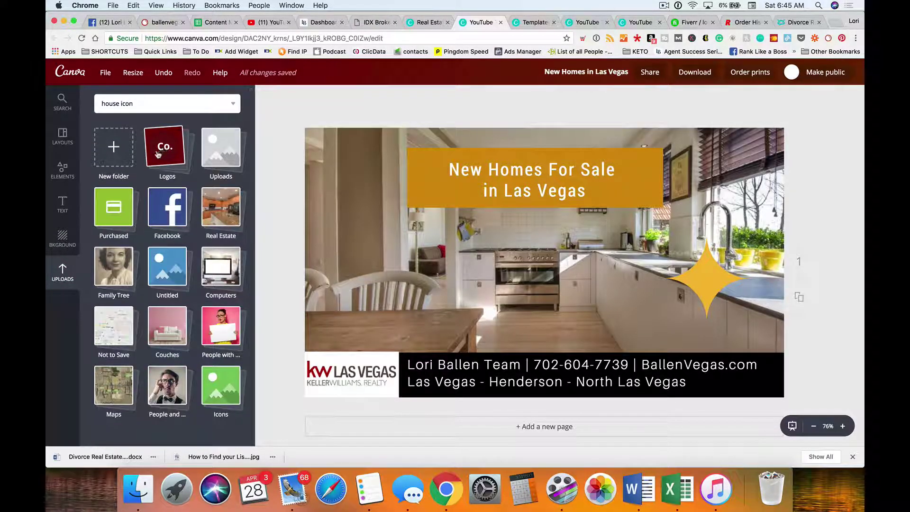
pyautogui.click(167, 150)
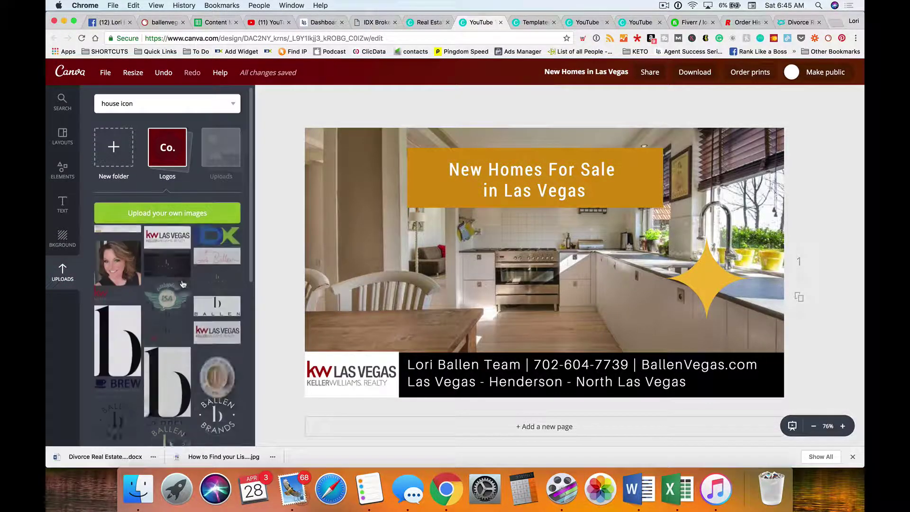
pyautogui.moveTo(216, 306); pyautogui.dragTo(708, 271)
pyautogui.moveTo(800, 333); pyautogui.dragTo(678, 273)
pyautogui.moveTo(645, 245); pyautogui.dragTo(702, 281)
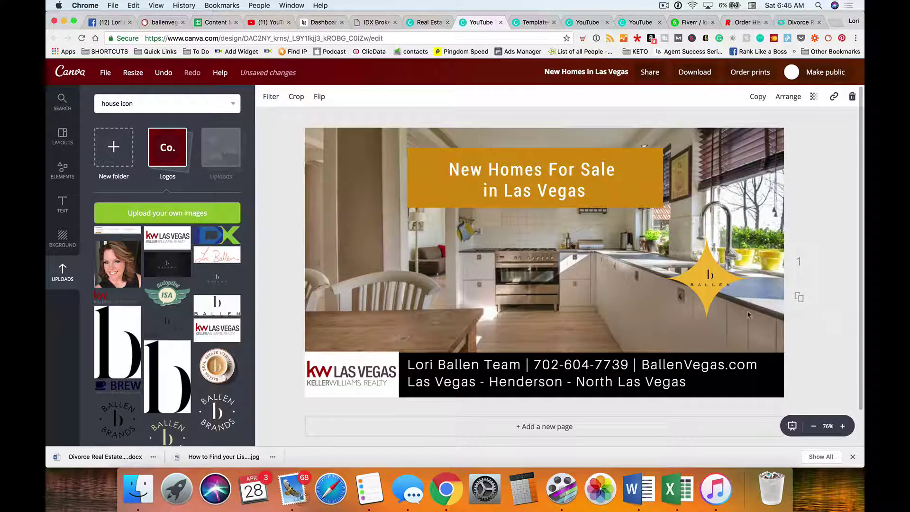
# - Enlarge the yellow star and move it lower on the counter, just above the black contact banner
pyautogui.moveTo(680, 259); pyautogui.dragTo(720, 284)
pyautogui.click(702, 273)
pyautogui.moveTo(664, 235); pyautogui.dragTo(621, 192)
pyautogui.moveTo(729, 293); pyautogui.dragTo(745, 316)
pyautogui.moveTo(797, 226); pyautogui.dragTo(761, 259)
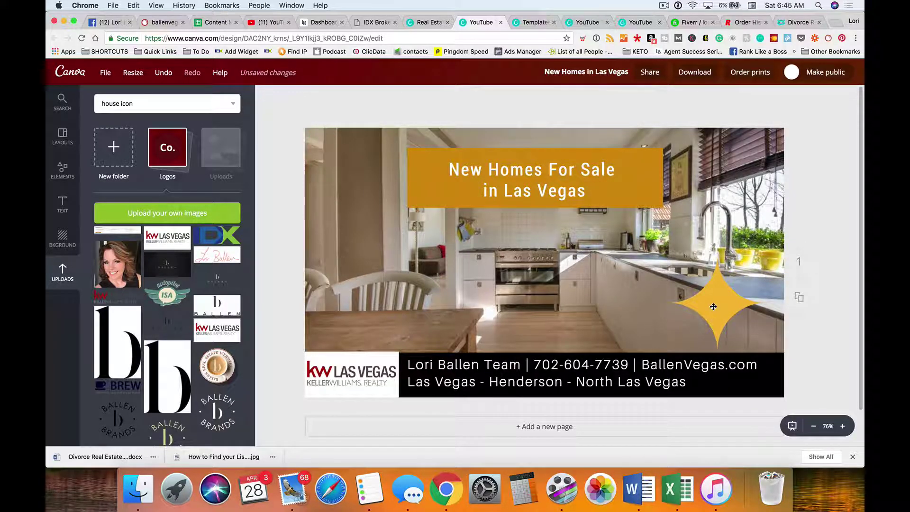
pyautogui.moveTo(713, 306); pyautogui.dragTo(727, 307)
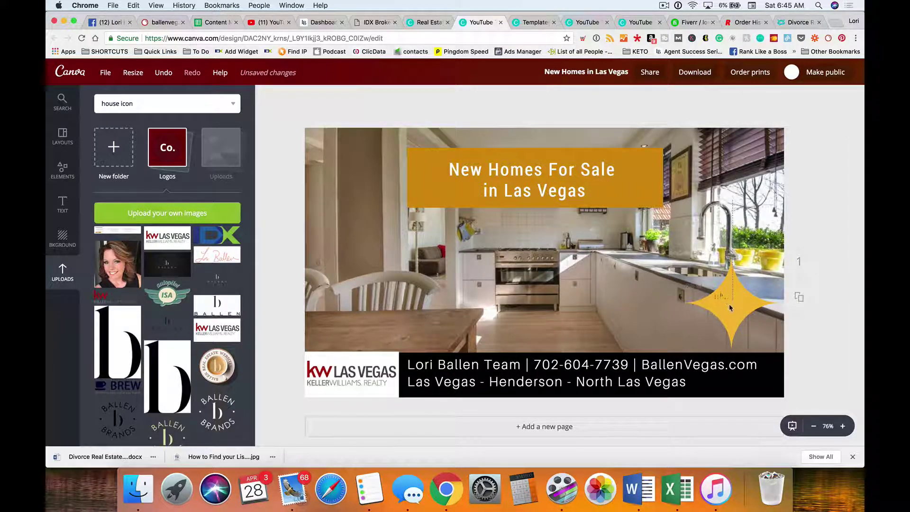
# - Resize and centre the black Ballen logo on the enlarged yellow star
pyautogui.click(711, 291)
pyautogui.moveTo(718, 293); pyautogui.dragTo(701, 285)
pyautogui.moveTo(743, 309)
pyautogui.mouseDown()
pyautogui.moveTo(762, 316)
pyautogui.moveTo(740, 302)
pyautogui.mouseUp()
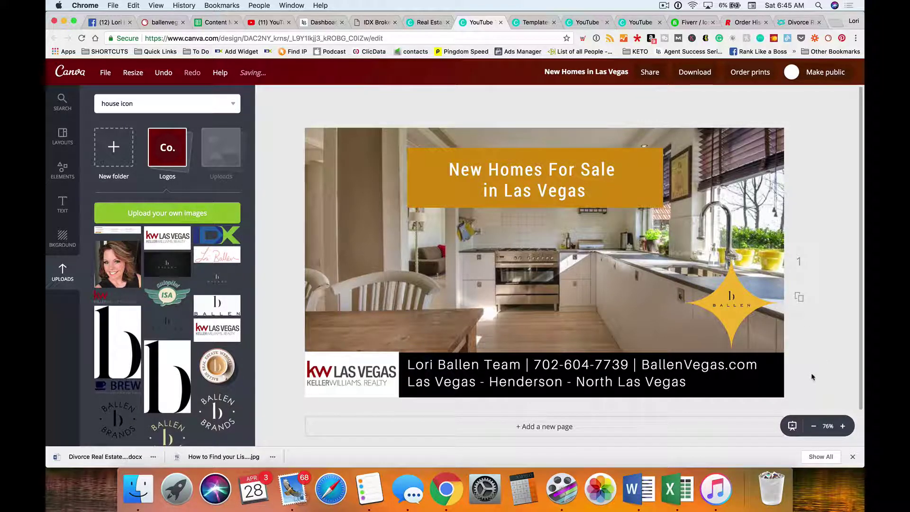
# - Recolour the four-pointed star with the gold from the BallenVegas.com palette
pyautogui.click(728, 323)
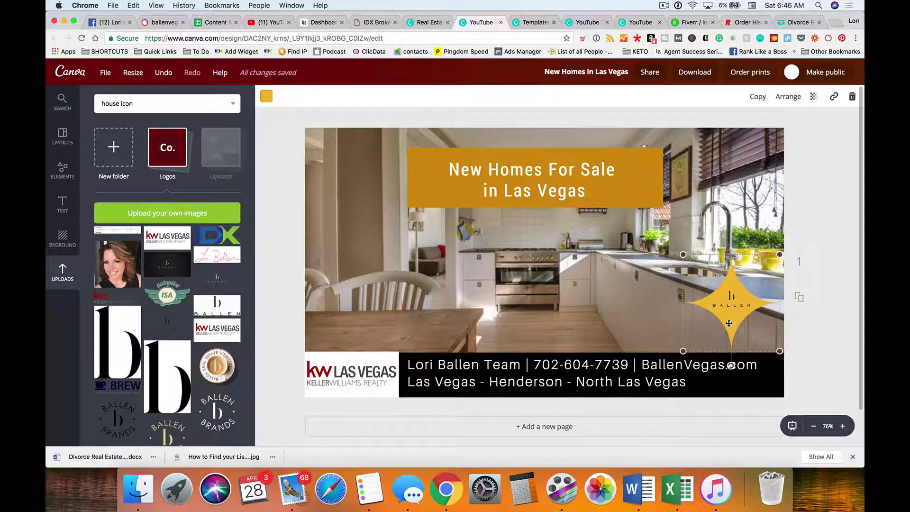
pyautogui.click(266, 97)
pyautogui.scroll(-5, 290, 221)
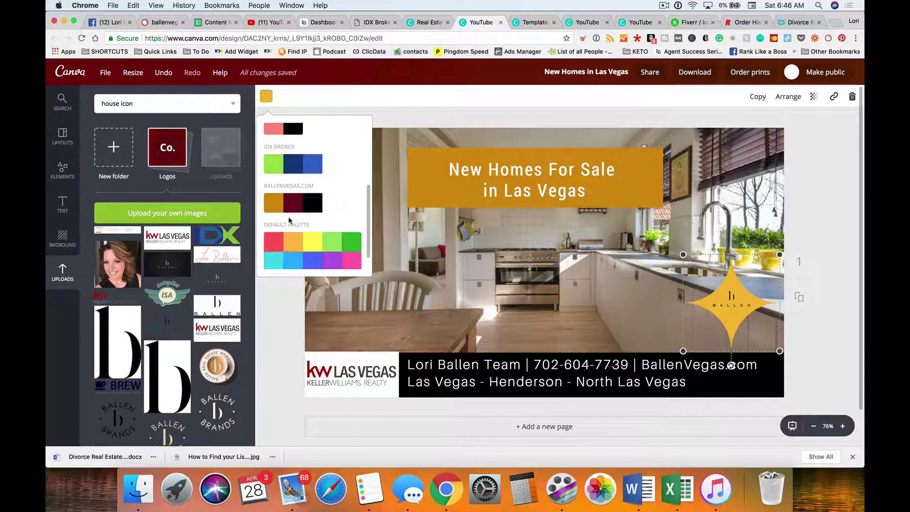
pyautogui.click(272, 204)
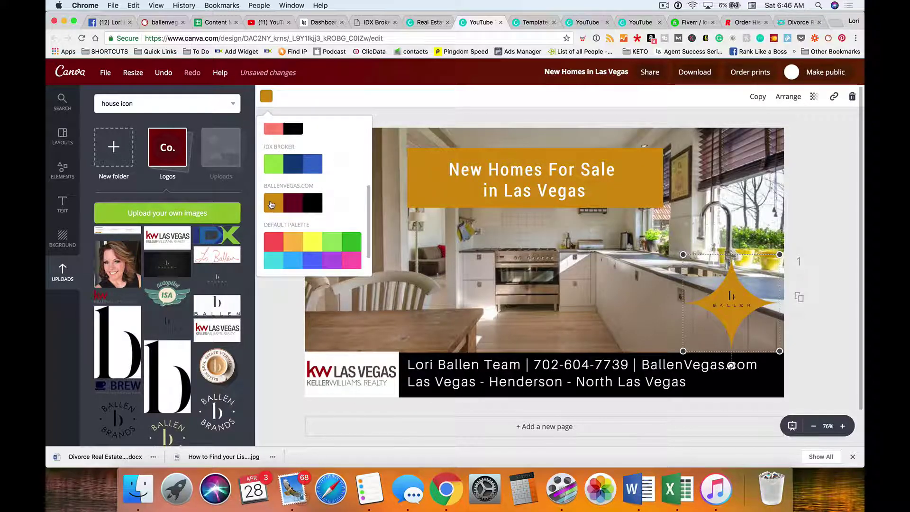
pyautogui.click(832, 195)
pyautogui.click(854, 266)
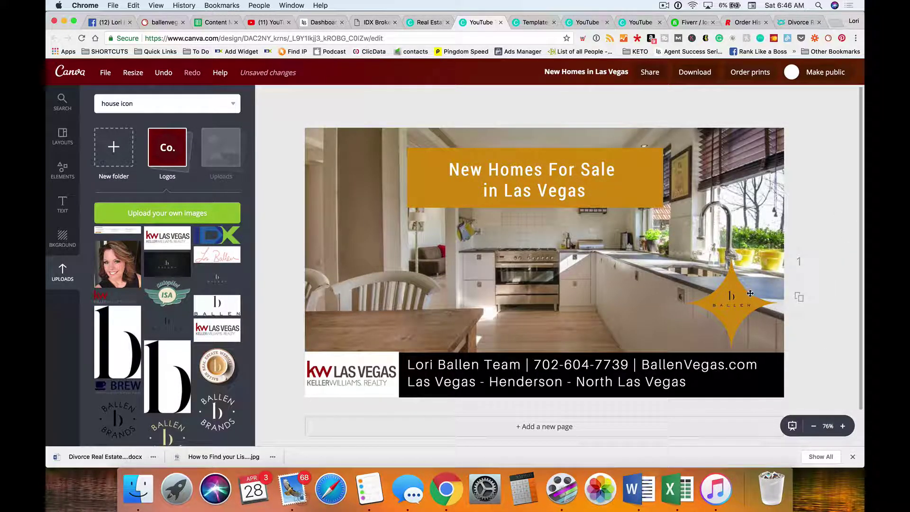
# - Replace the black Ballen logo on the four-pointed star with the light gold Ballen logo from the uploads
pyautogui.click(731, 302)
pyautogui.press('Delete')
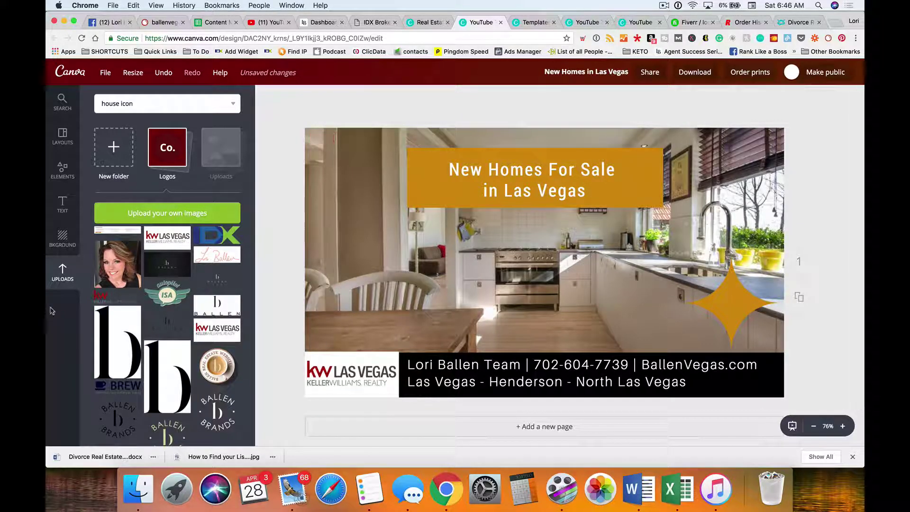
pyautogui.moveTo(204, 299); pyautogui.dragTo(734, 289)
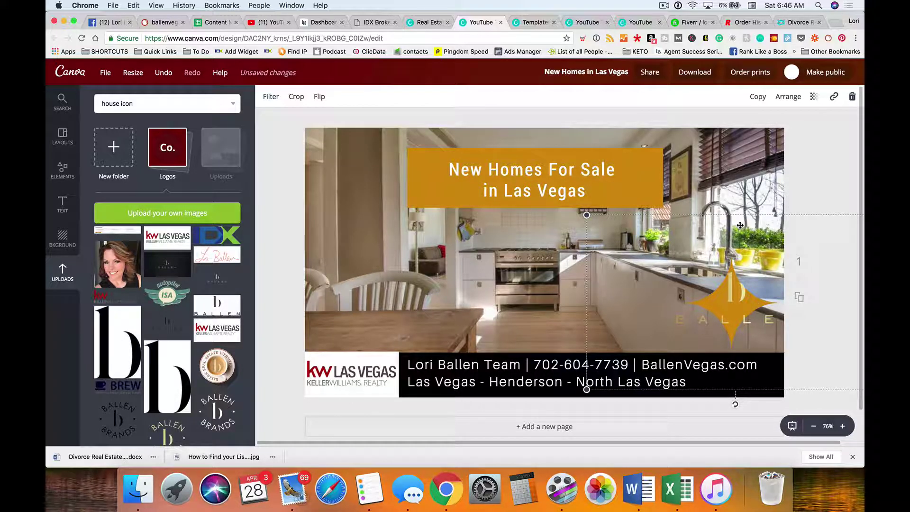
# - Whiten the new Ballen logo with contrast and brightness at +100, and shrink it to sit centred on the gold star
pyautogui.click(270, 97)
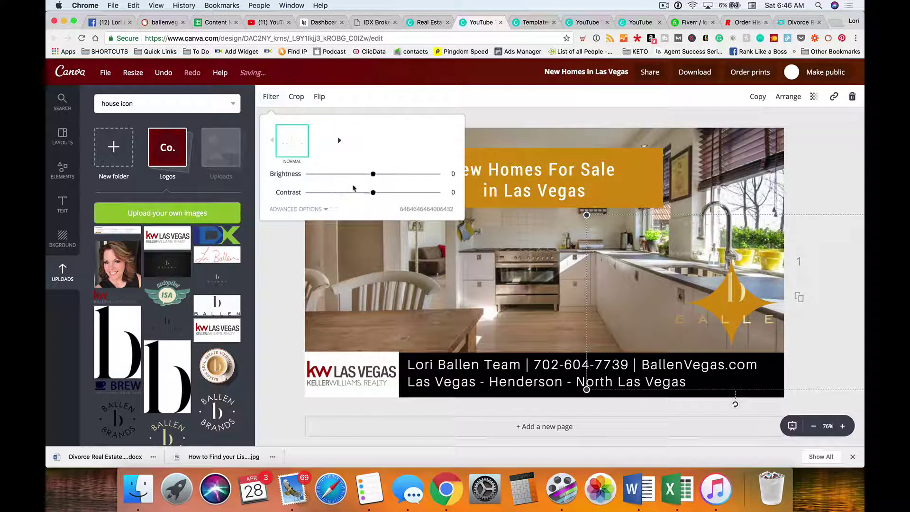
pyautogui.moveTo(373, 193); pyautogui.dragTo(466, 190)
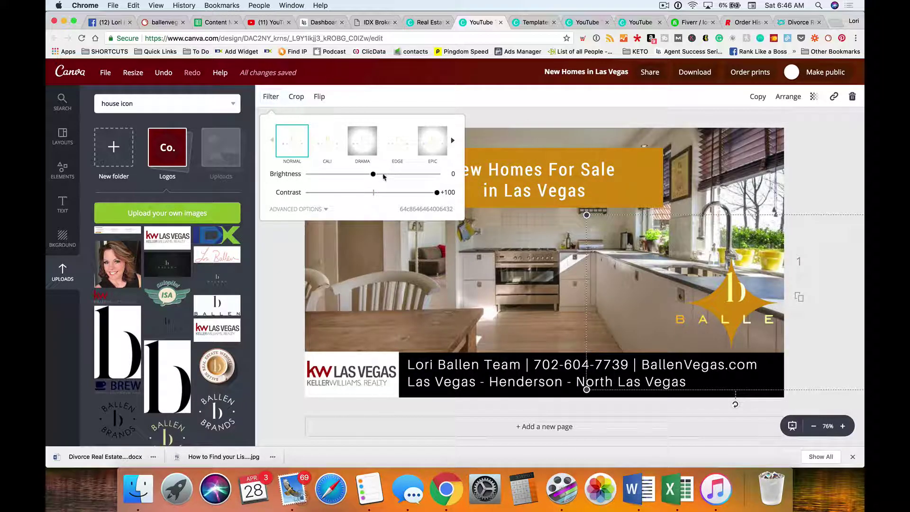
pyautogui.click(462, 183)
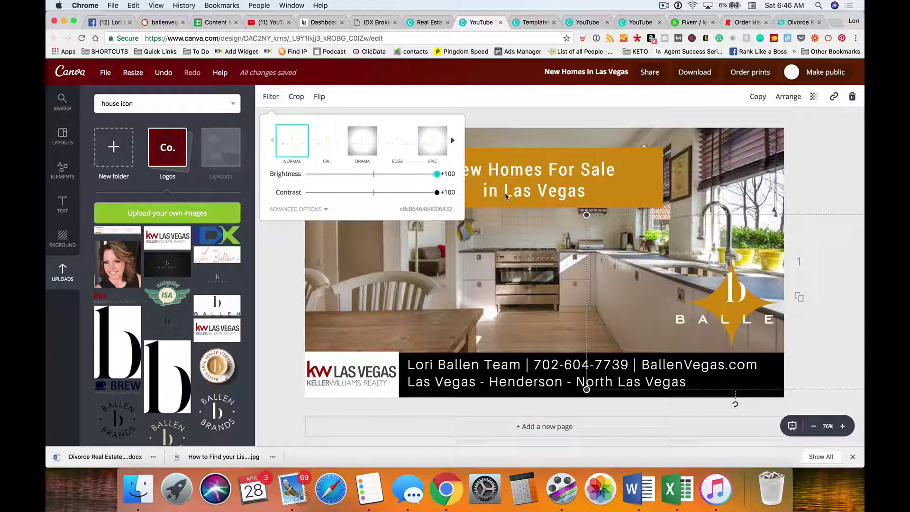
pyautogui.moveTo(586, 389); pyautogui.dragTo(621, 370)
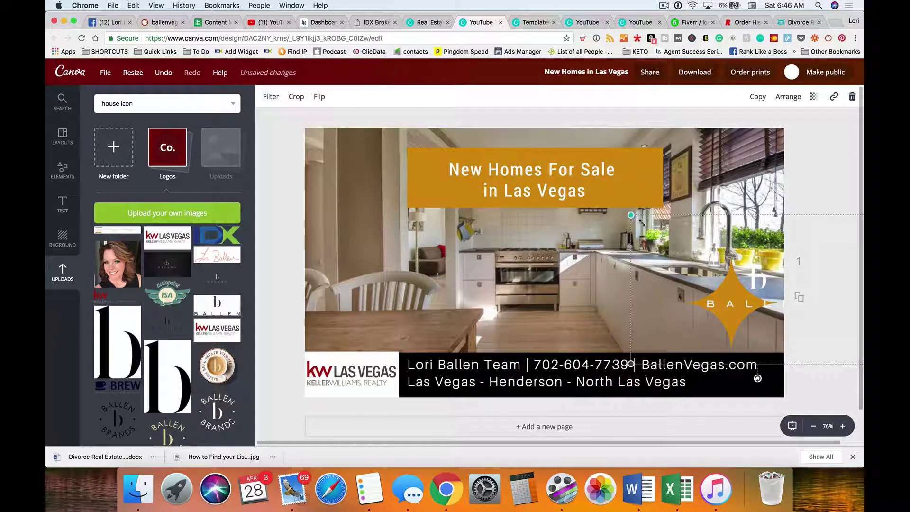
pyautogui.moveTo(685, 252); pyautogui.dragTo(723, 296)
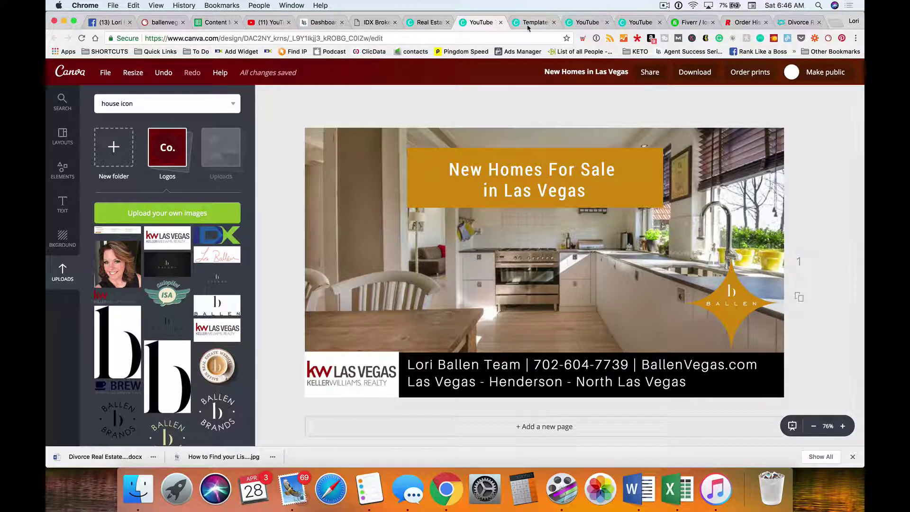
# - Preview the IDX Broker Template and the BREW Template in the Templates folder
pyautogui.click(501, 23)
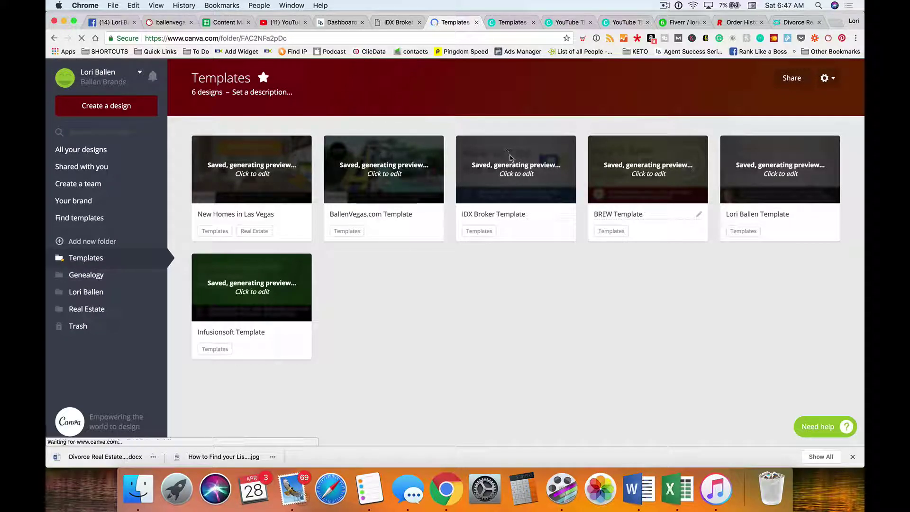
pyautogui.click(535, 184)
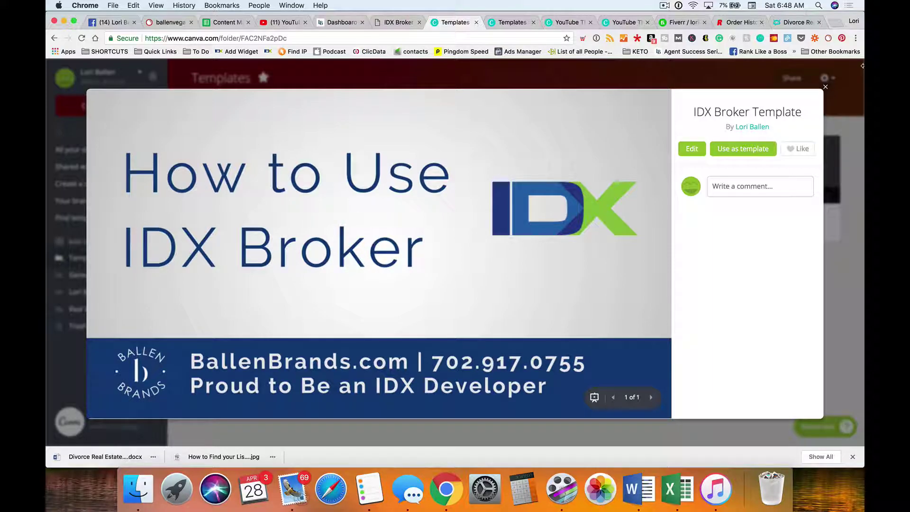
pyautogui.click(825, 87)
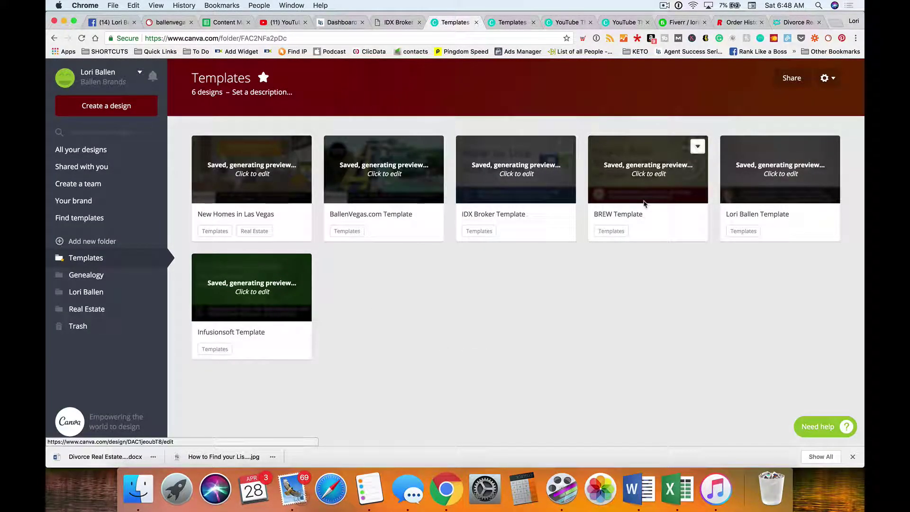
pyautogui.click(654, 175)
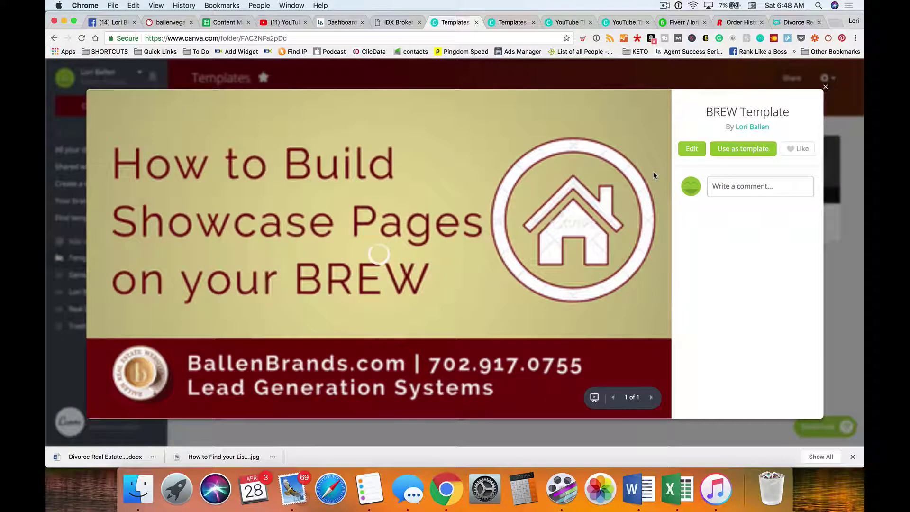
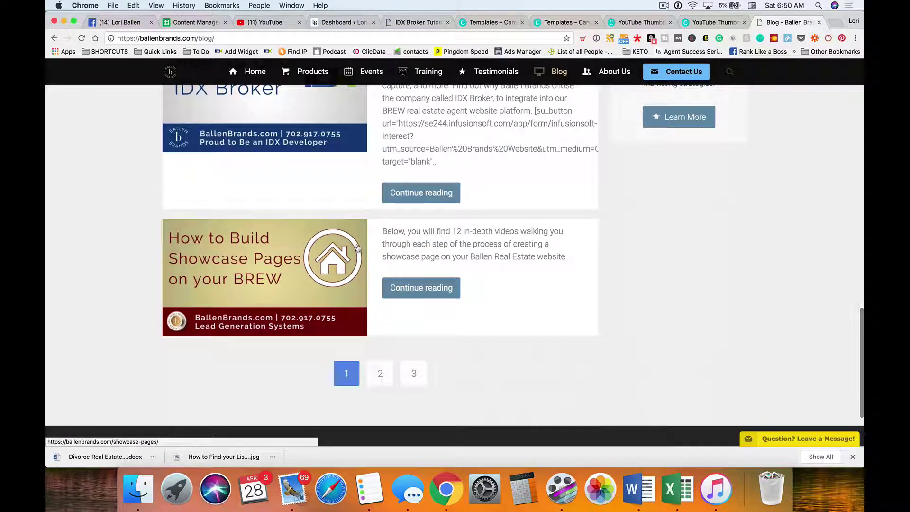
# - Look through the branded post thumbnails on the Ballen Brands blog page
pyautogui.scroll(-1, 357, 247)
pyautogui.scroll(-2, 357, 247)
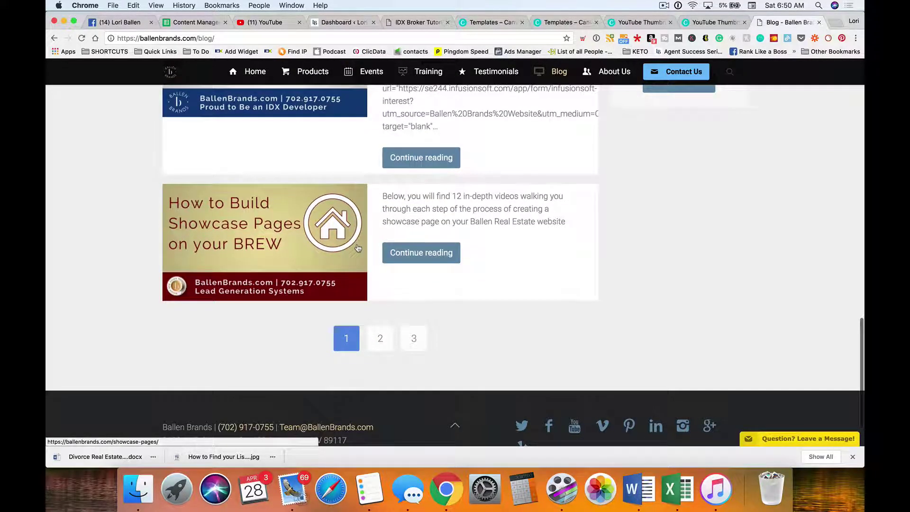
pyautogui.scroll(8, 357, 247)
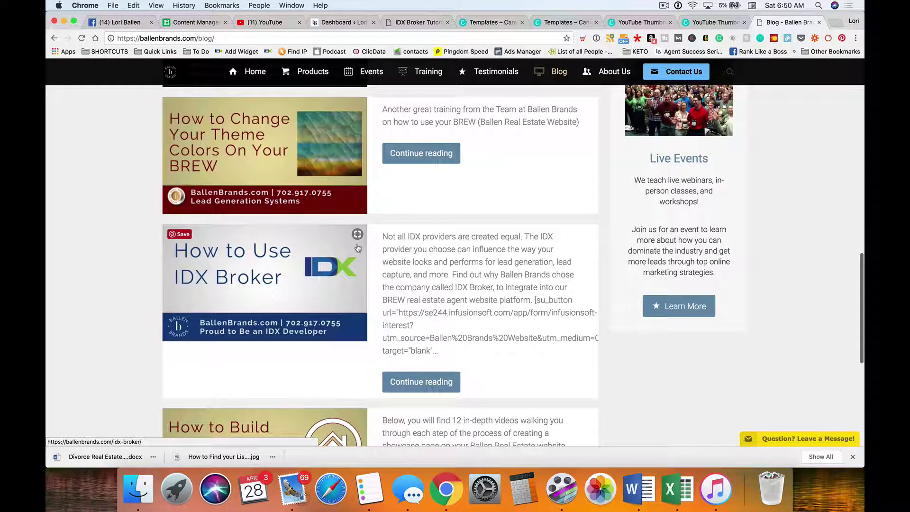
pyautogui.scroll(10, 358, 247)
pyautogui.scroll(15, 358, 247)
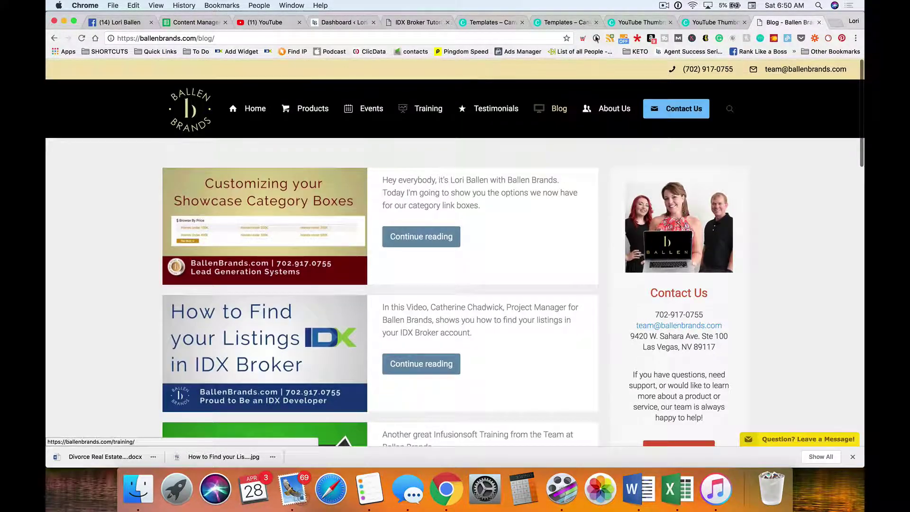
# - Make a copy of the BREW Template in the Templates folder and open that copy for editing
pyautogui.click(663, 20)
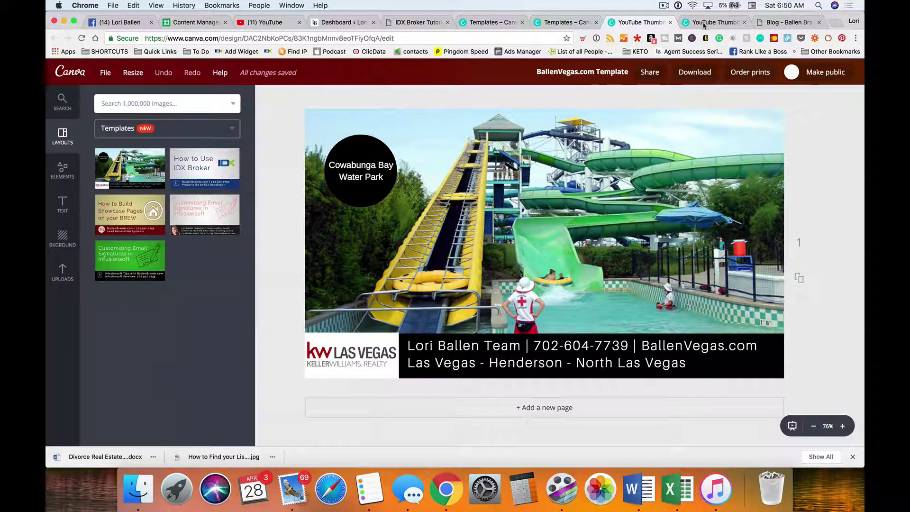
pyautogui.click(508, 24)
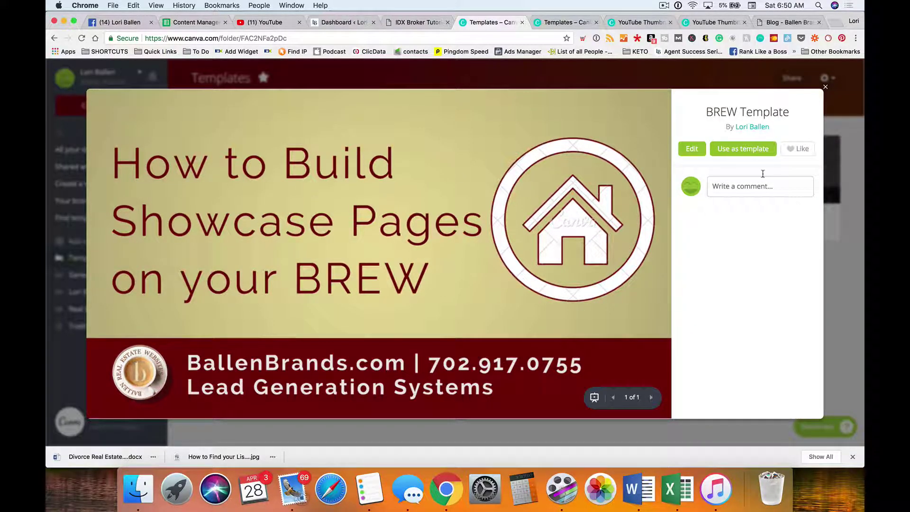
pyautogui.click(825, 88)
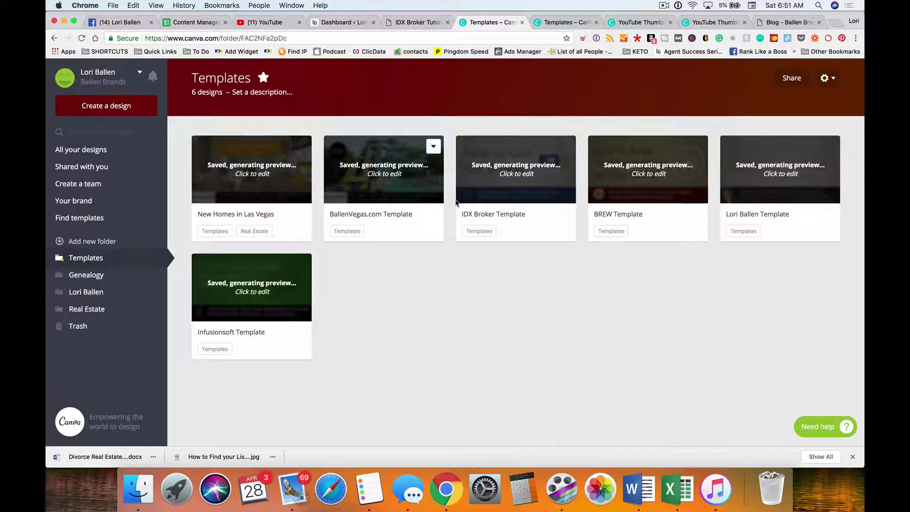
pyautogui.click(432, 147)
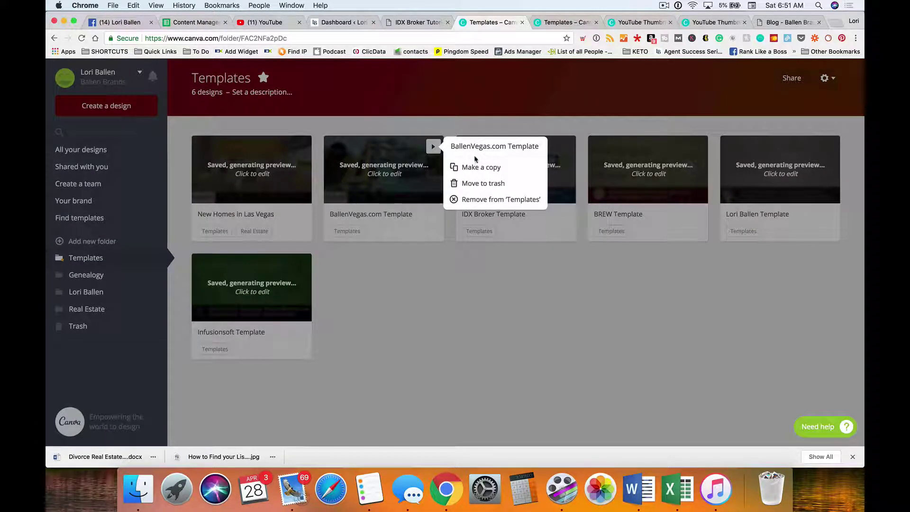
pyautogui.click(577, 281)
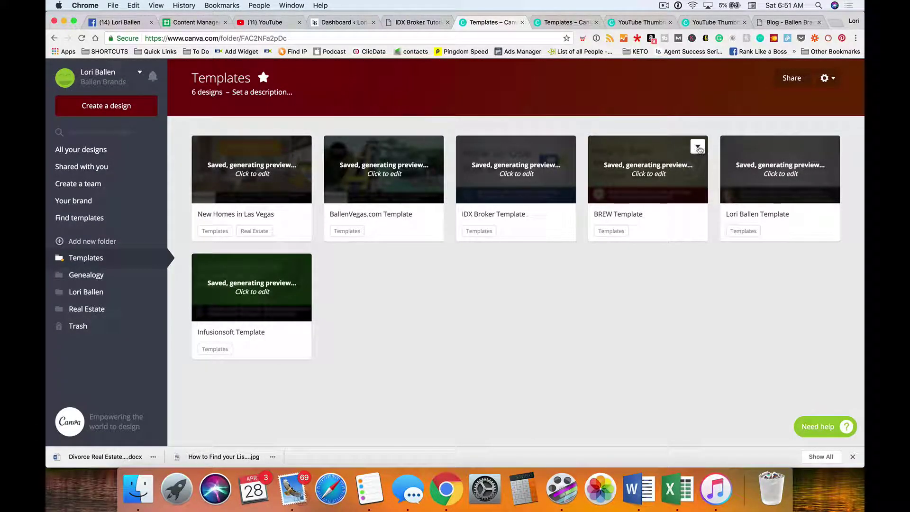
pyautogui.click(697, 146)
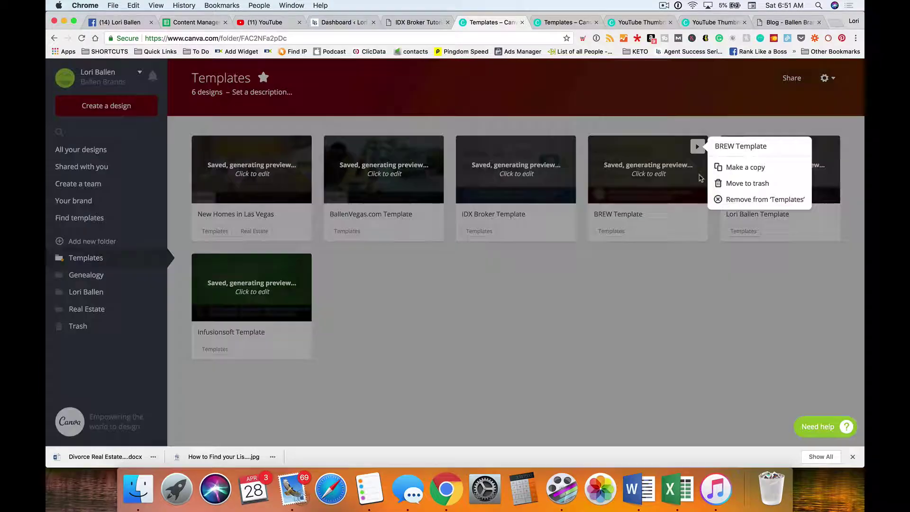
pyautogui.click(756, 169)
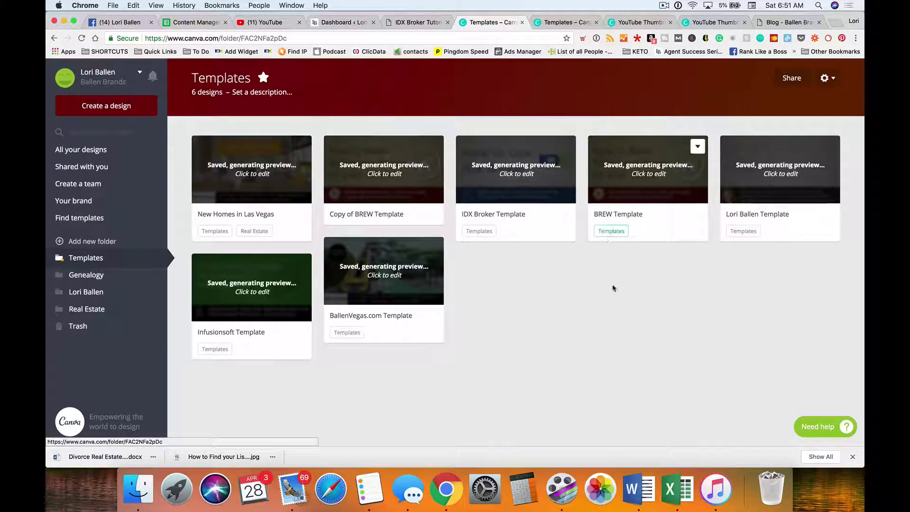
pyautogui.click(418, 159)
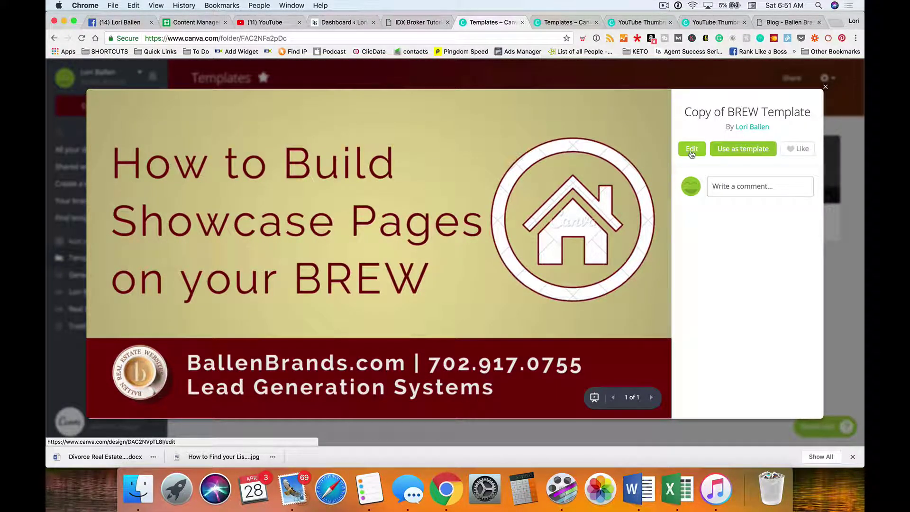
pyautogui.click(691, 150)
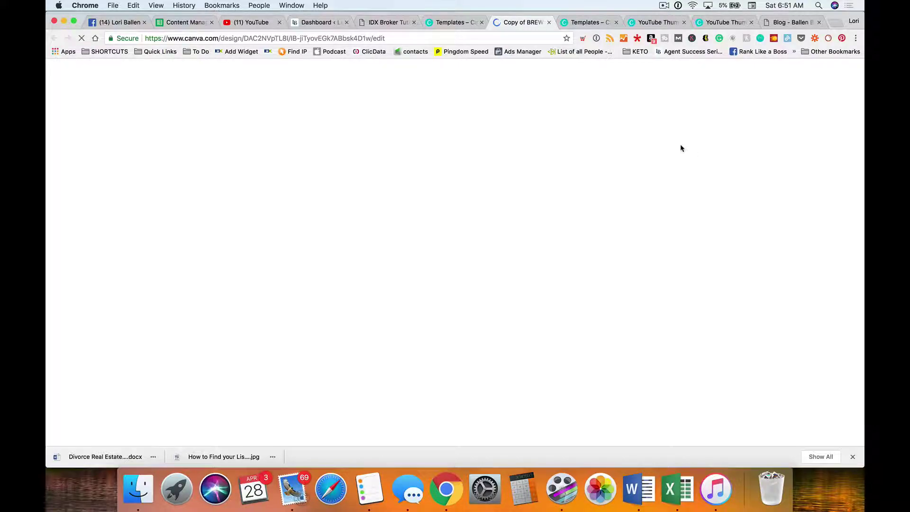
# - Select "How to Add Google Analytics Tracking to WordPress Websites" in the title field of the YouTube video's edit page
pyautogui.click(250, 21)
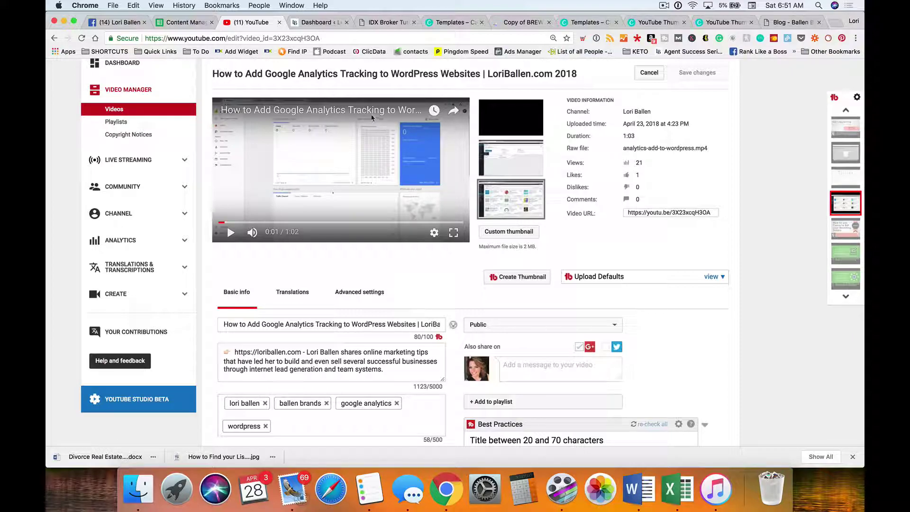
pyautogui.scroll(2, 647, 214)
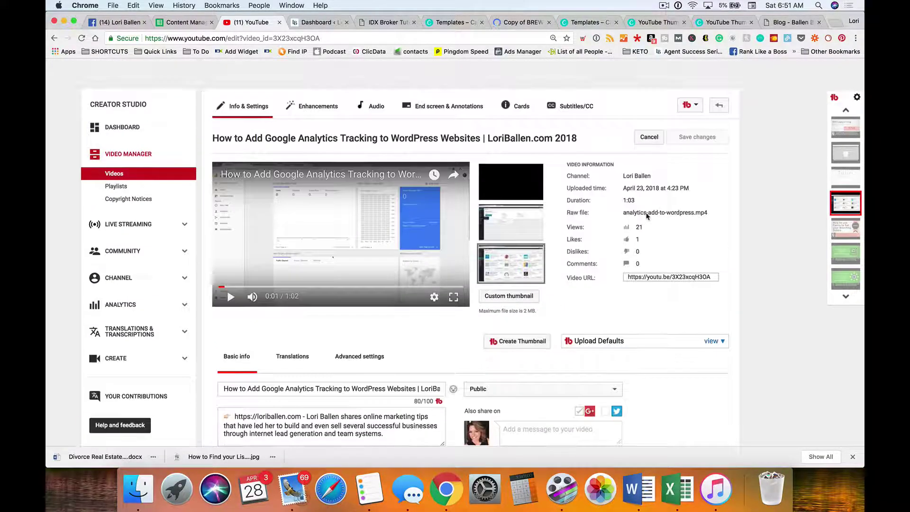
pyautogui.scroll(-2, 647, 216)
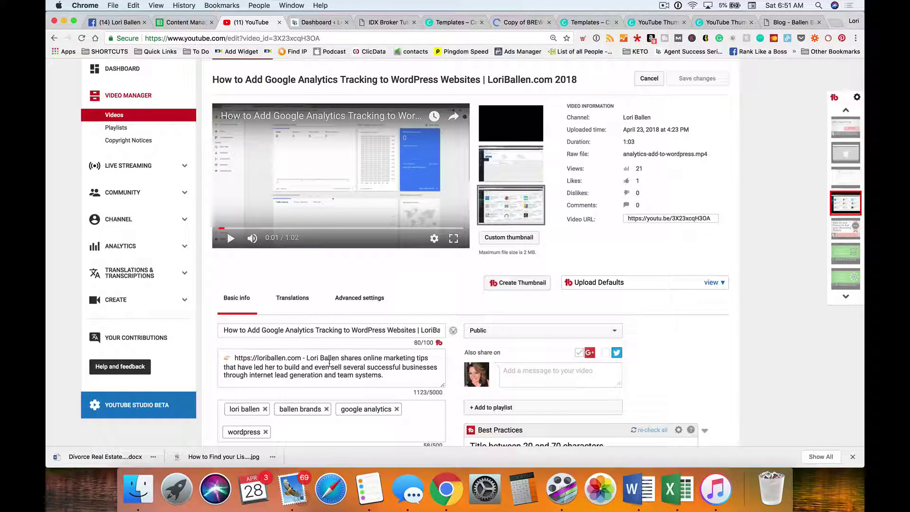
pyautogui.moveTo(231, 329); pyautogui.dragTo(416, 330)
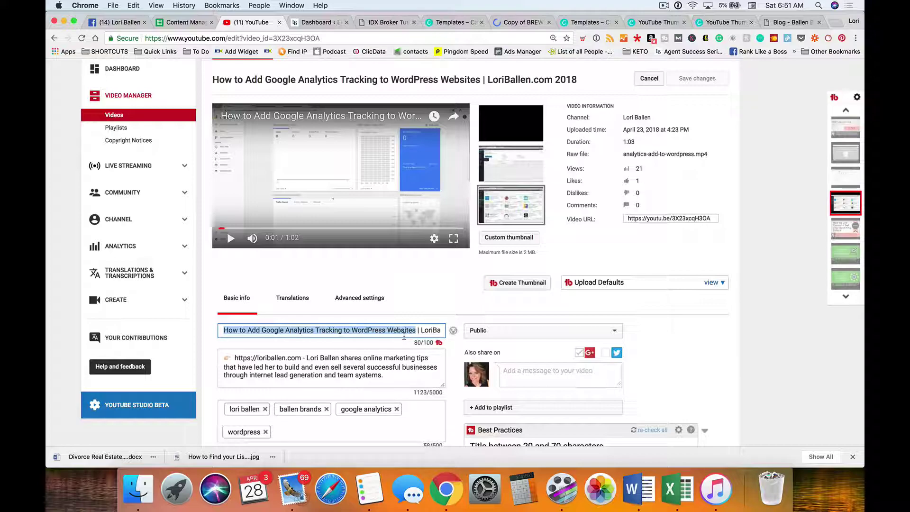
pyautogui.click(417, 330)
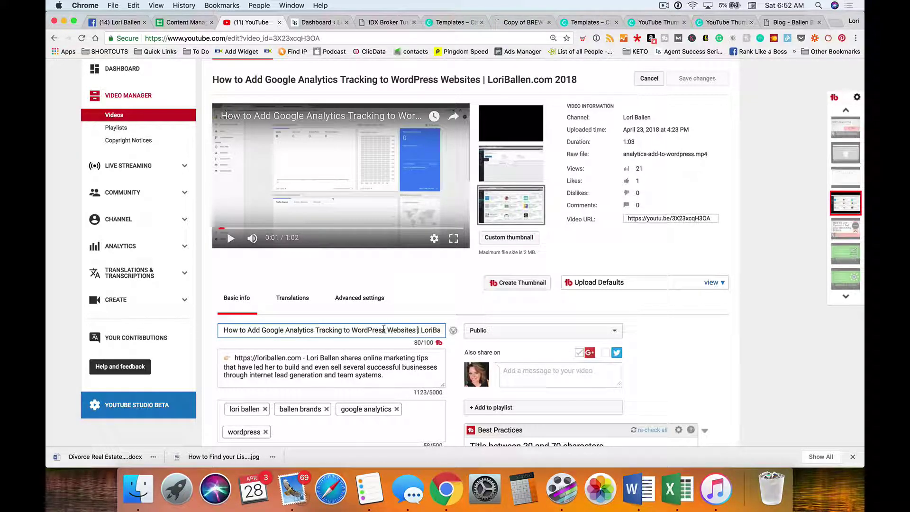
pyautogui.moveTo(383, 328); pyautogui.dragTo(215, 327)
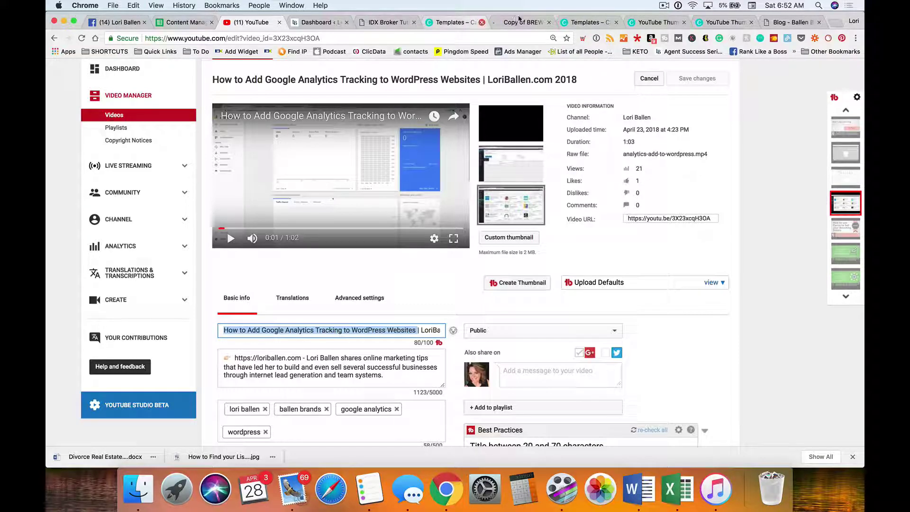
# - Close the BREW Template copy and duplicate the owner's personal-brand template in the Templates folder instead
pyautogui.click(543, 24)
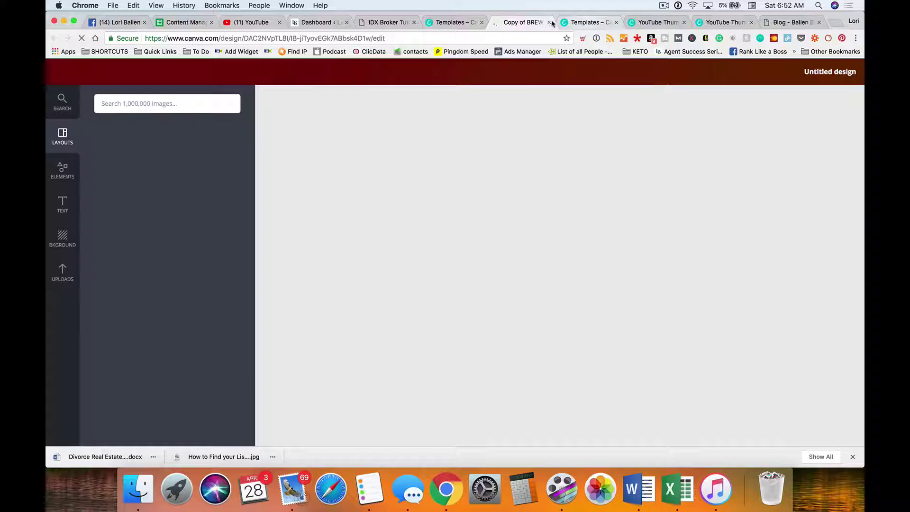
pyautogui.click(549, 23)
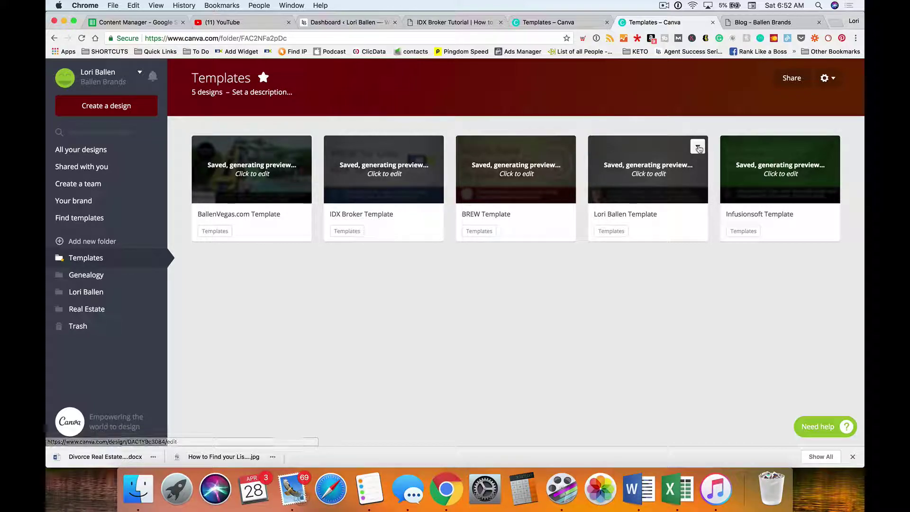
pyautogui.click(697, 148)
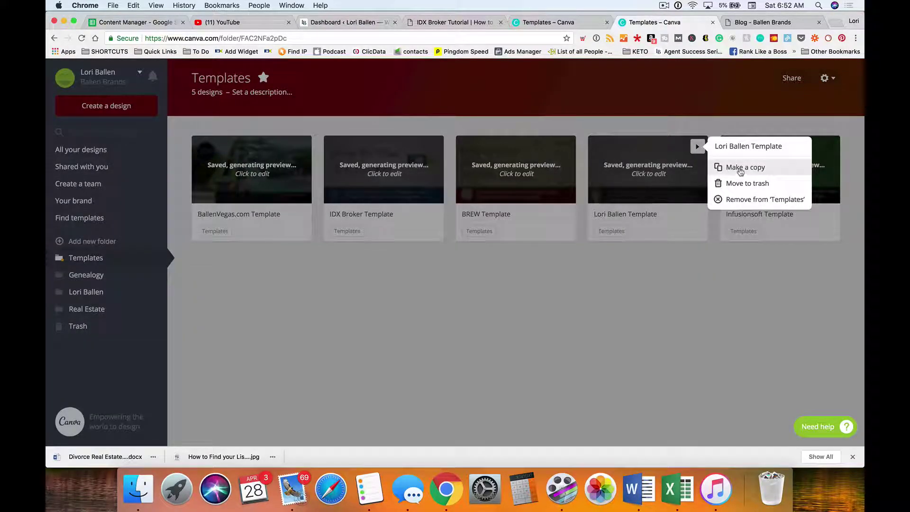
pyautogui.click(740, 169)
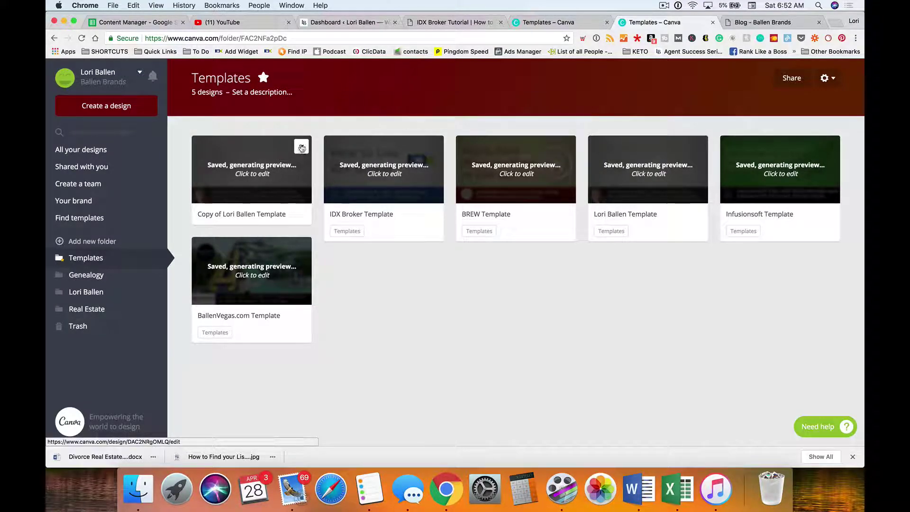
# - Open the new copy of the personal-brand template for editing from its preview
pyautogui.click(301, 148)
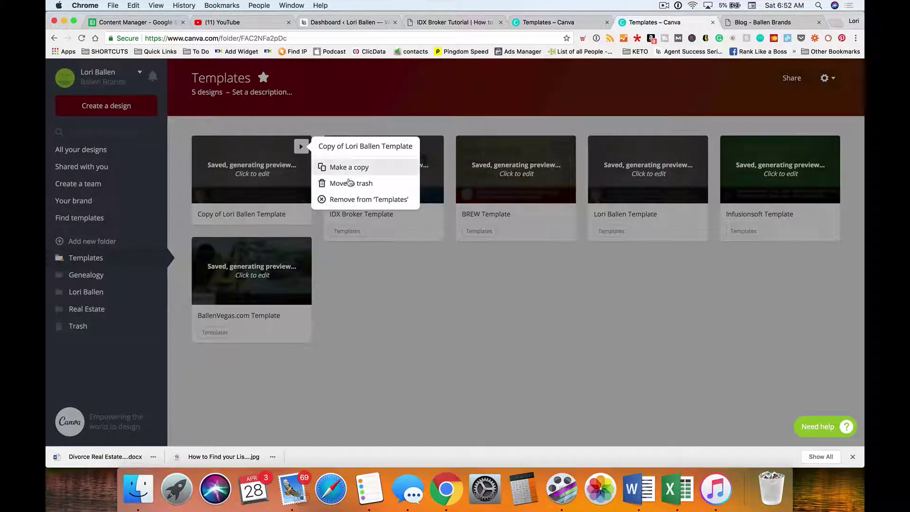
pyautogui.click(265, 178)
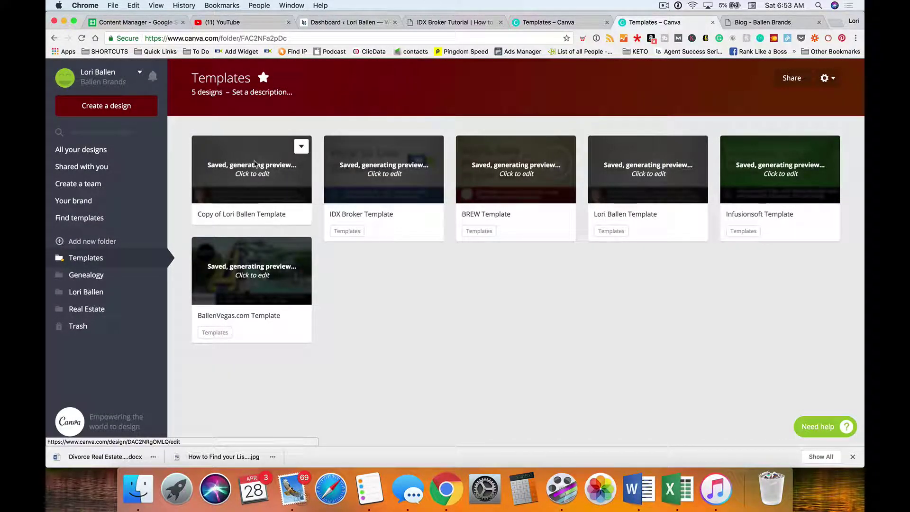
pyautogui.click(282, 176)
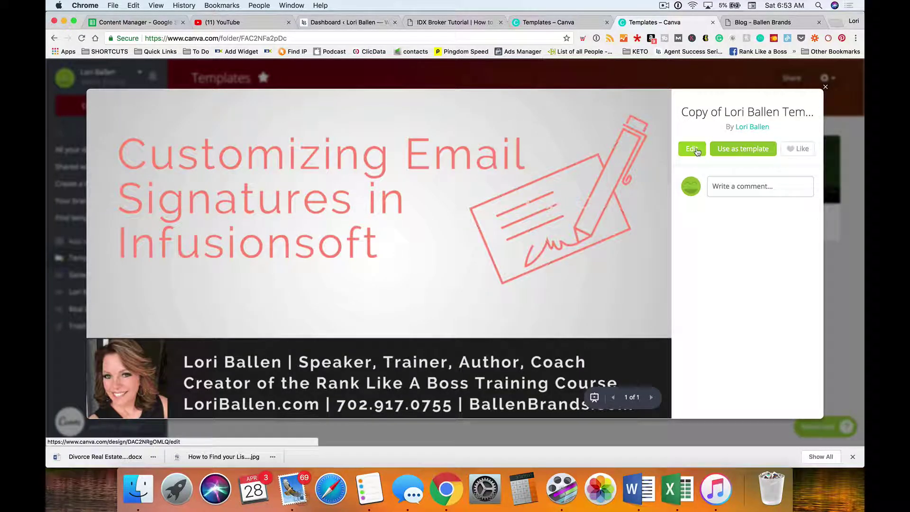
pyautogui.click(692, 149)
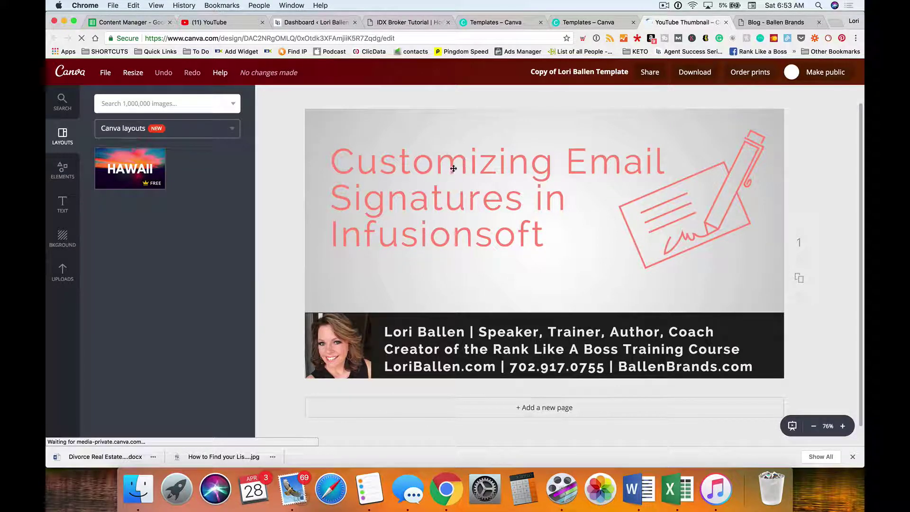
# - Replace the headline with "How to Add Google Analytics Tracking to WordPress Websites" and move it up clear of the black footer banner
pyautogui.click(471, 164)
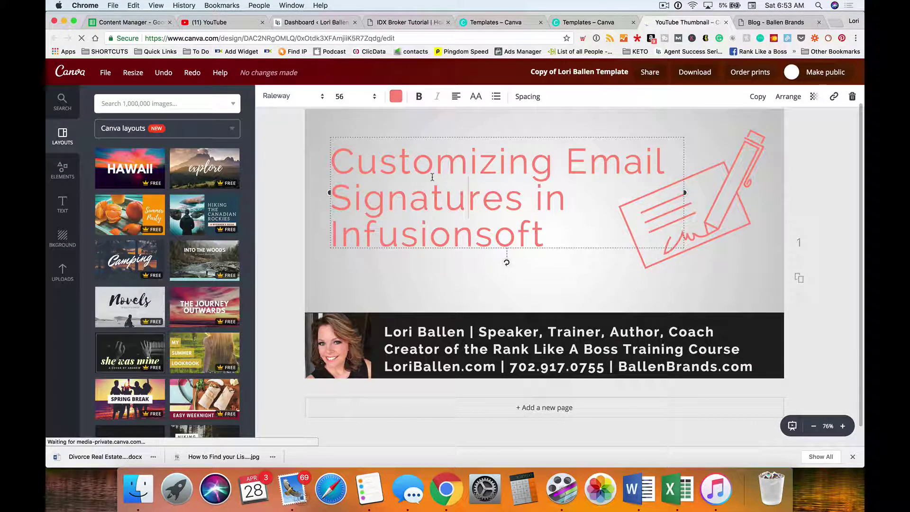
pyautogui.press('super+a')
pyautogui.press('super+v')
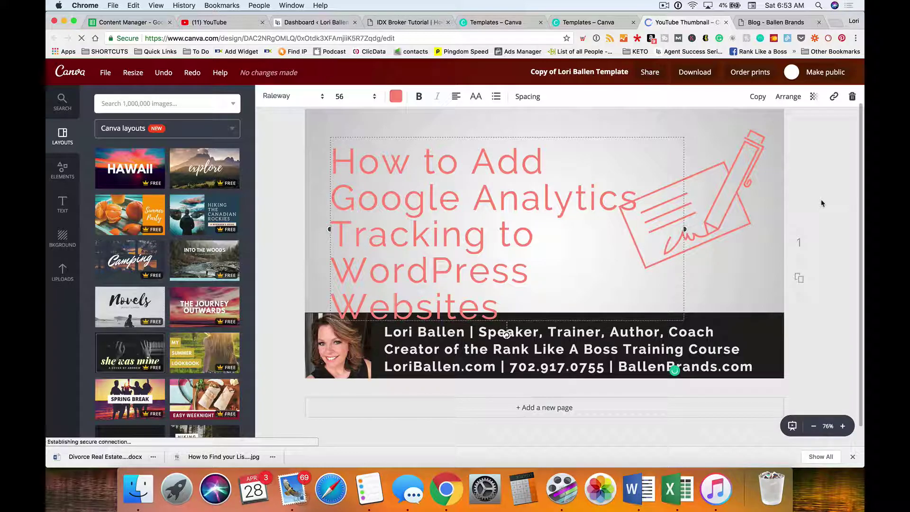
pyautogui.click(830, 175)
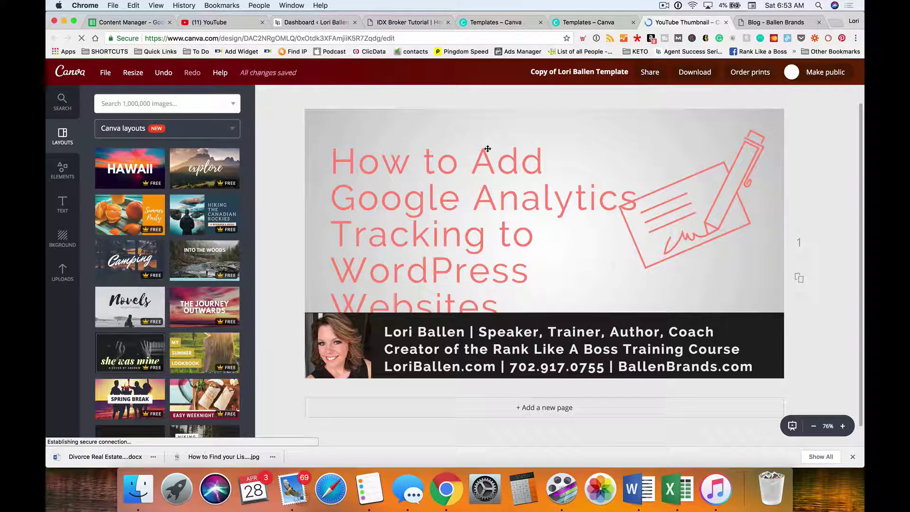
pyautogui.moveTo(475, 174); pyautogui.dragTo(484, 177)
pyautogui.press('super+z')
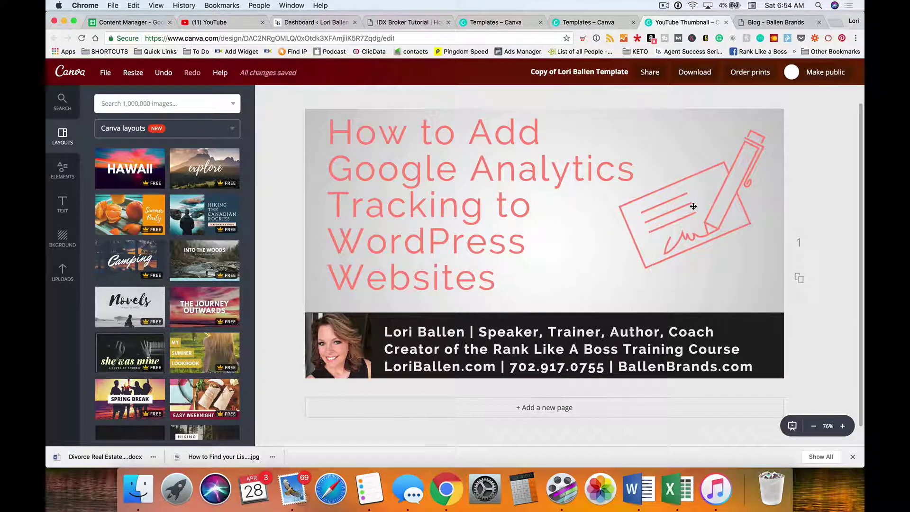
# - Delete the signature-and-pencil illustration and search the image library for "analytics", showing only free images
pyautogui.click(708, 204)
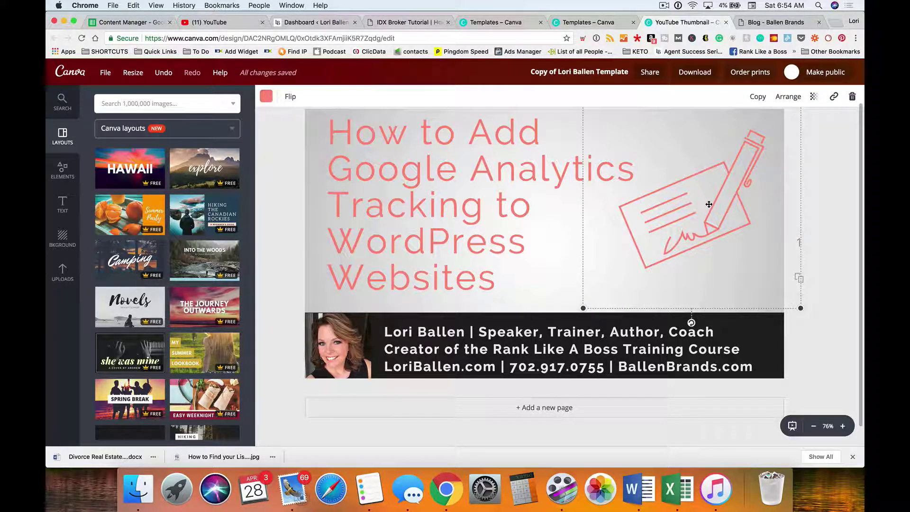
pyautogui.press('Delete')
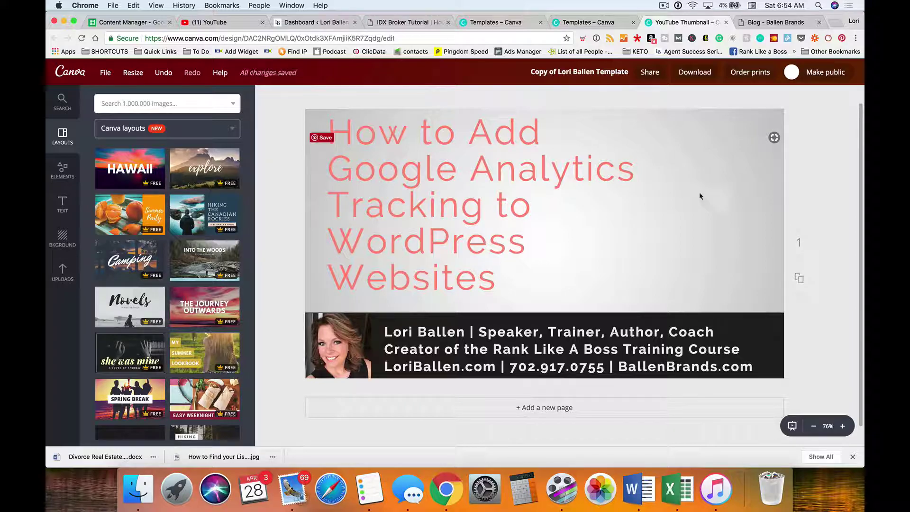
pyautogui.click(158, 104)
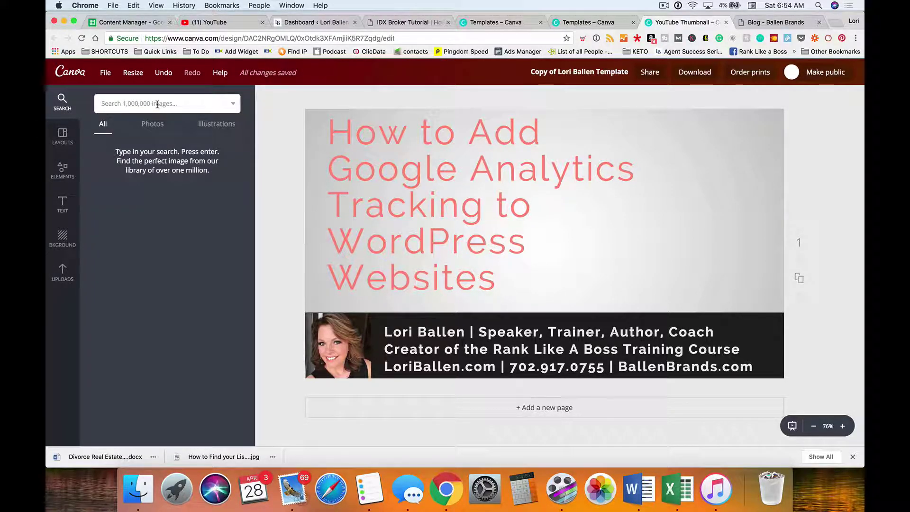
pyautogui.write('analytics')
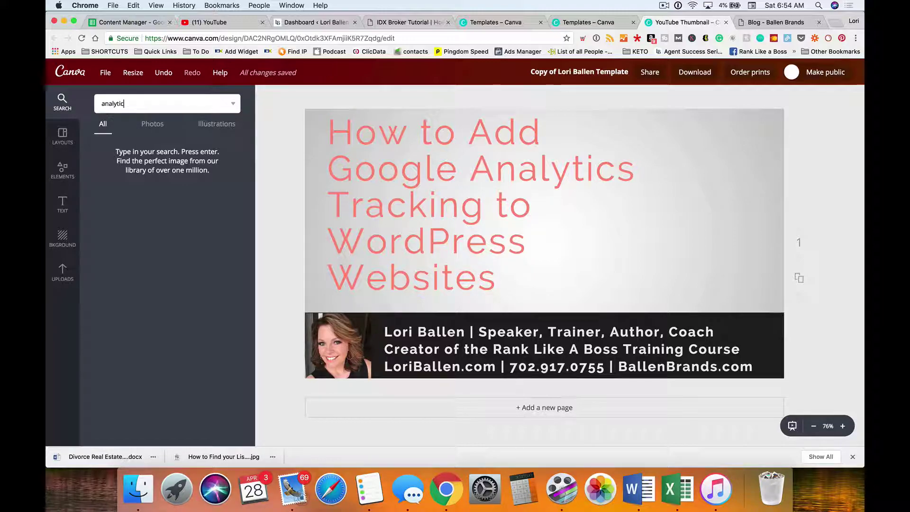
pyautogui.press('Return')
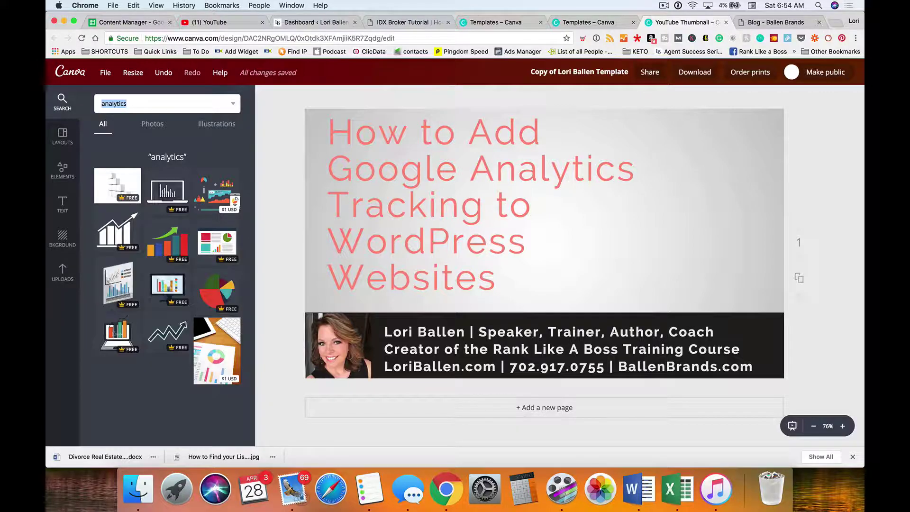
pyautogui.click(233, 104)
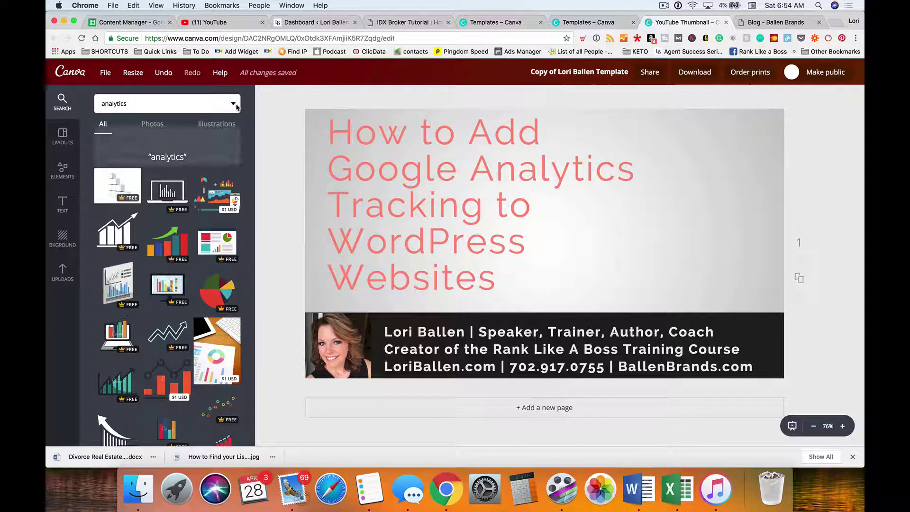
pyautogui.click(137, 149)
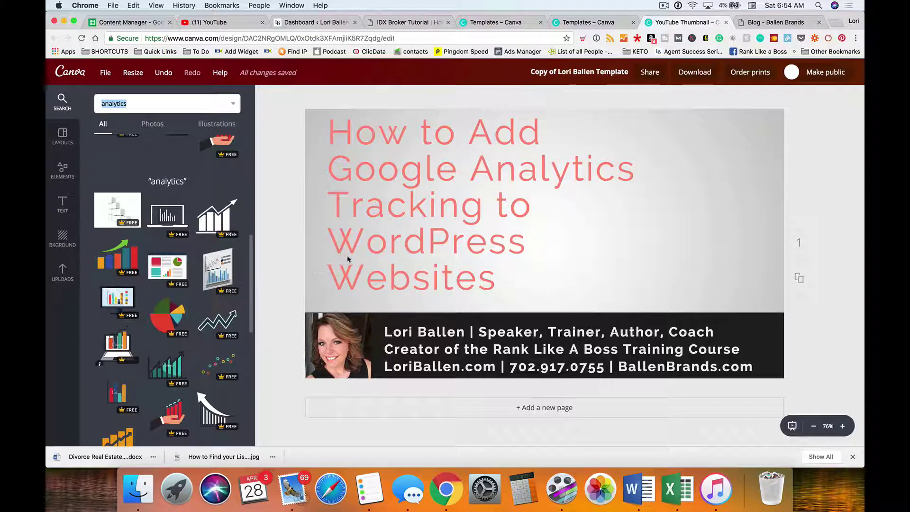
# - Add the laptop with coloured bar chart illustration, shrink it, and place it beside the headline above the footer banner
pyautogui.moveTo(118, 344); pyautogui.dragTo(417, 256)
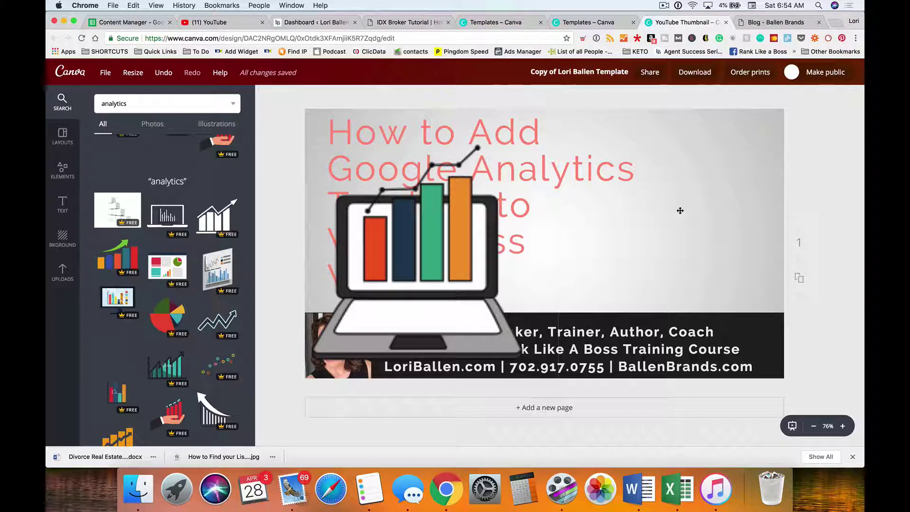
pyautogui.moveTo(679, 211)
pyautogui.mouseDown()
pyautogui.moveTo(654, 209)
pyautogui.moveTo(664, 214)
pyautogui.mouseUp()
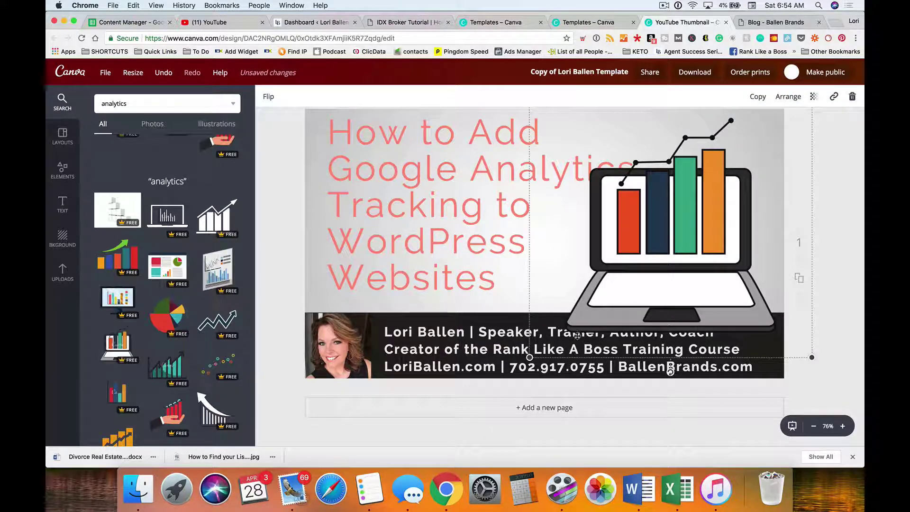
pyautogui.moveTo(531, 358); pyautogui.dragTo(548, 340)
pyautogui.moveTo(581, 287); pyautogui.dragTo(623, 248)
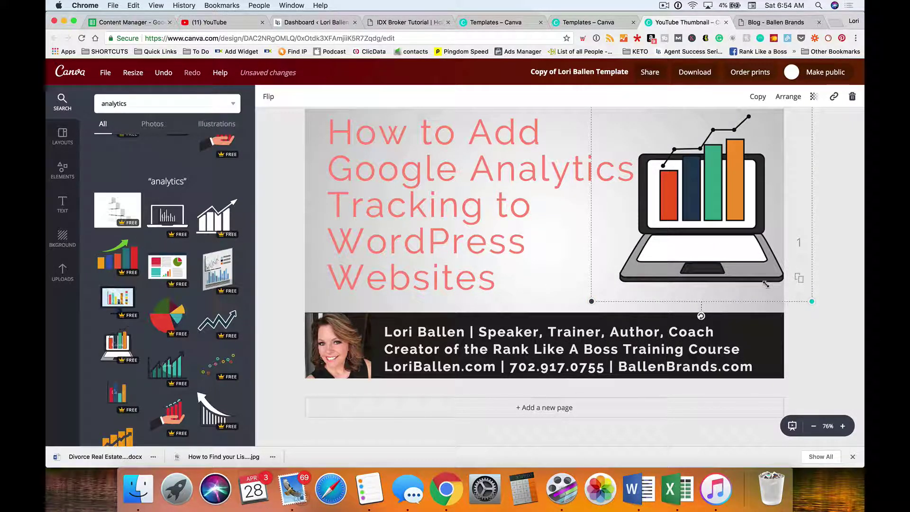
pyautogui.click(842, 292)
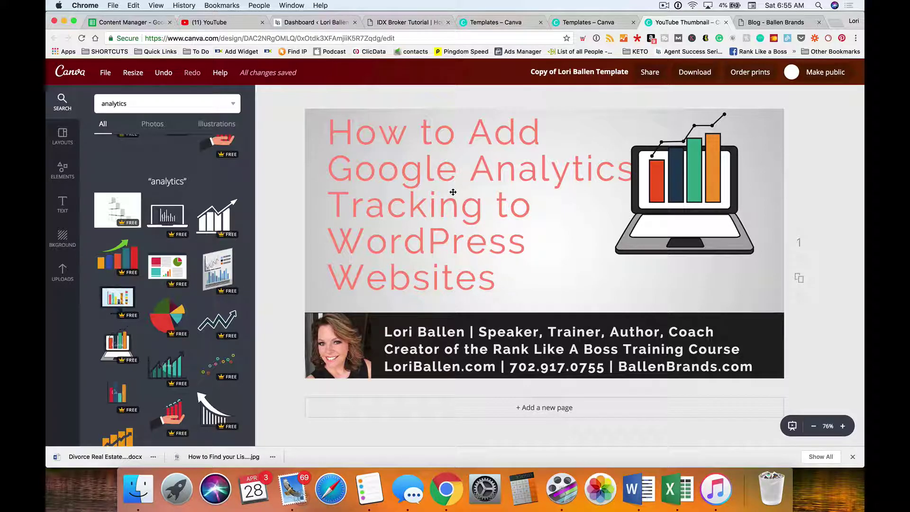
# - Set the headline's font size to 48
pyautogui.click(445, 176)
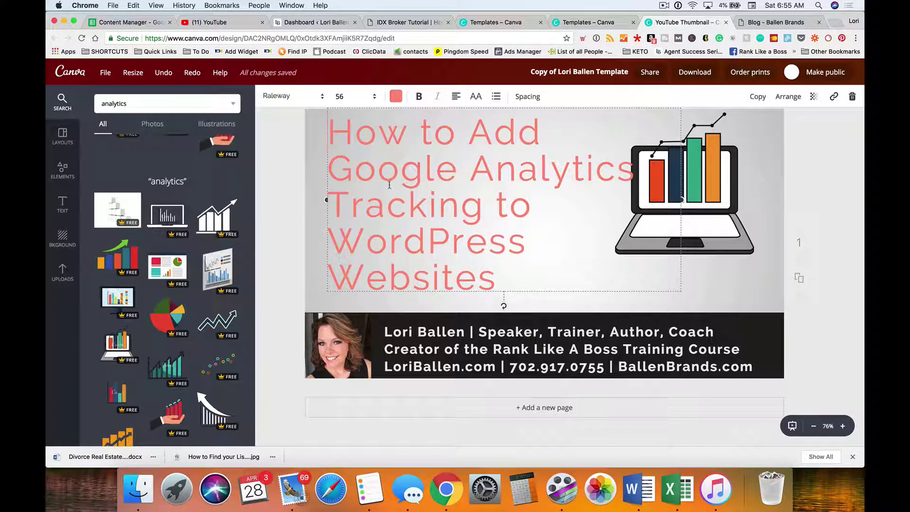
pyautogui.click(375, 97)
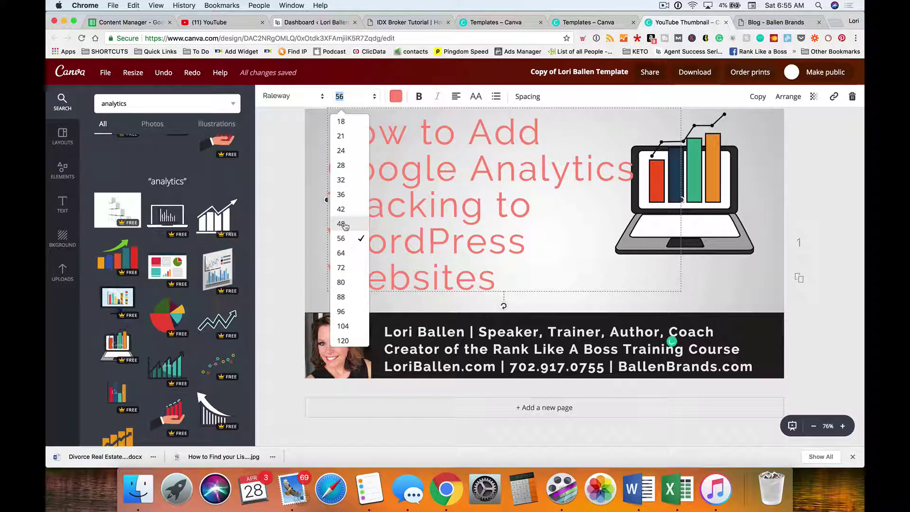
pyautogui.click(345, 225)
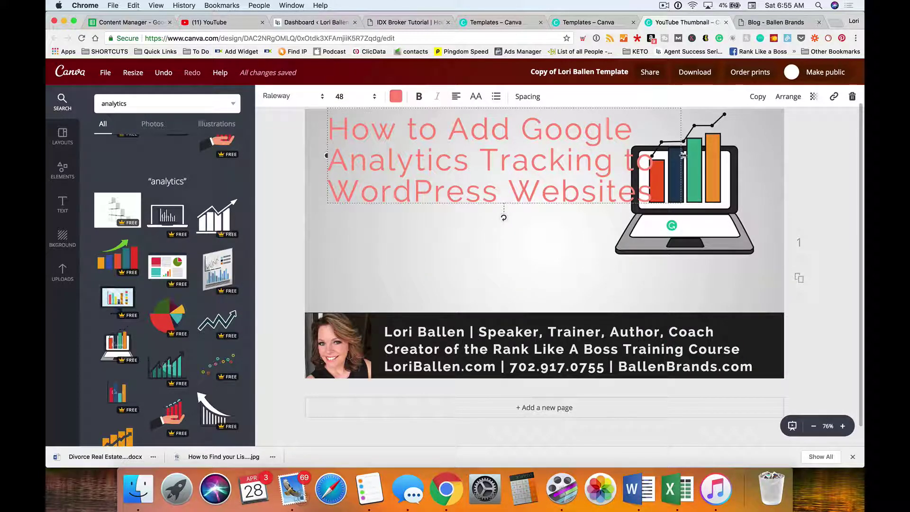
# - Narrow the headline's text box so it clears the laptop, and shift the headline and the laptop illustration slightly down
pyautogui.moveTo(664, 155); pyautogui.dragTo(611, 159)
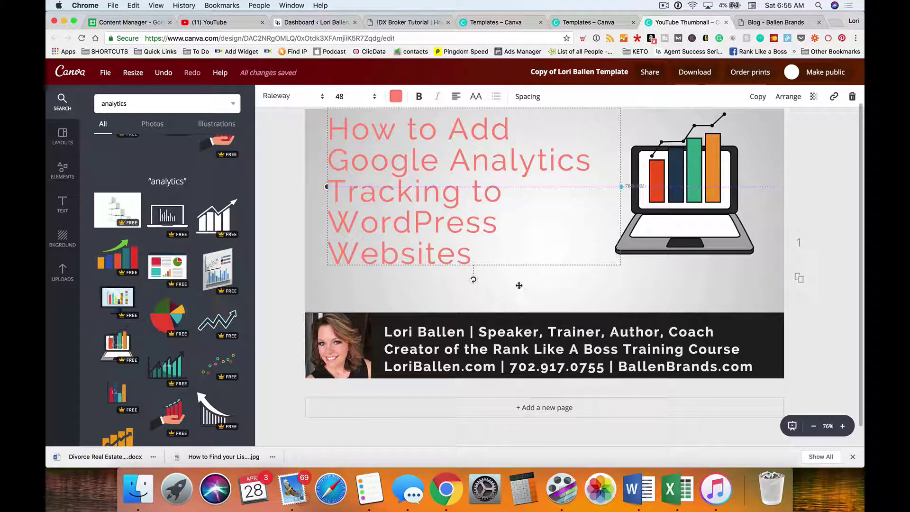
pyautogui.press('Escape')
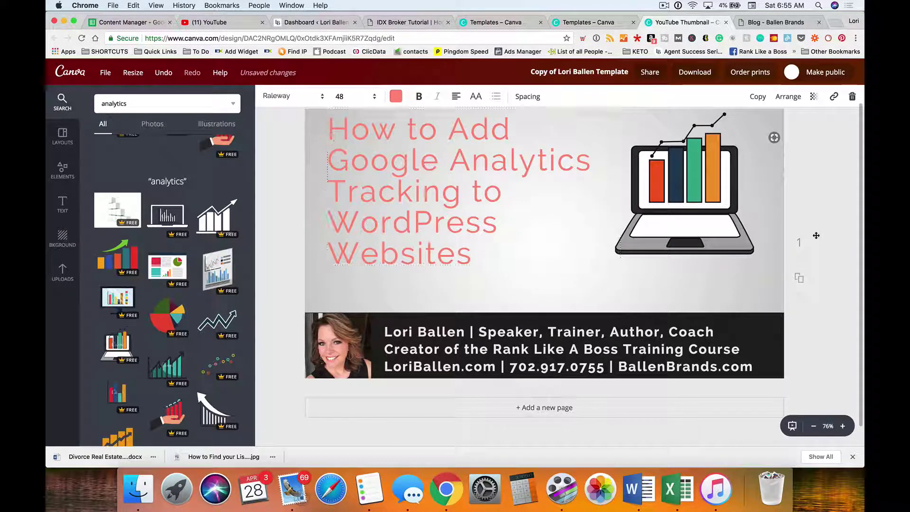
pyautogui.moveTo(458, 187); pyautogui.dragTo(459, 197)
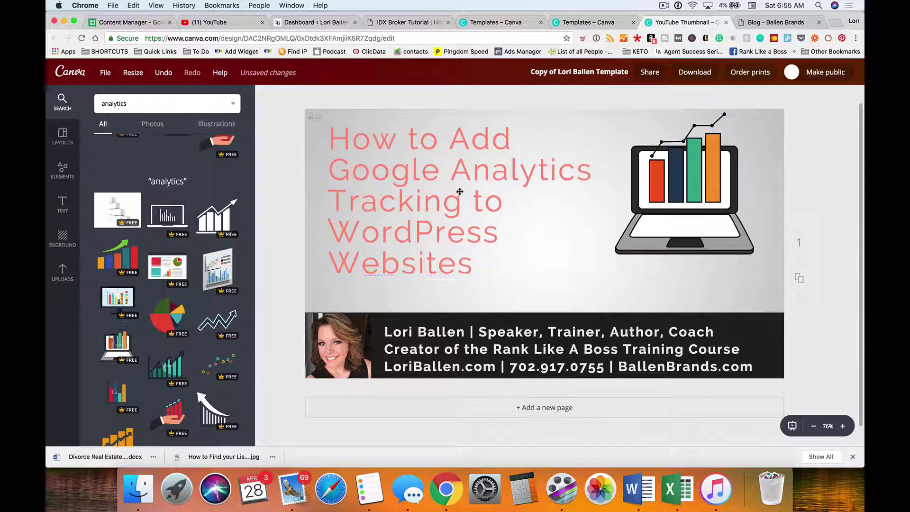
pyautogui.moveTo(674, 192); pyautogui.dragTo(671, 195)
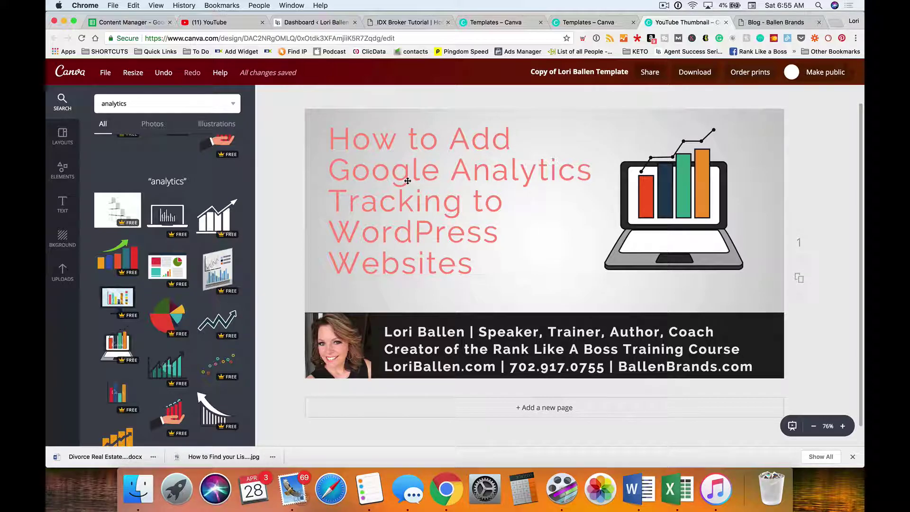
# - Increase the headline's line height to 1.27
pyautogui.click(408, 181)
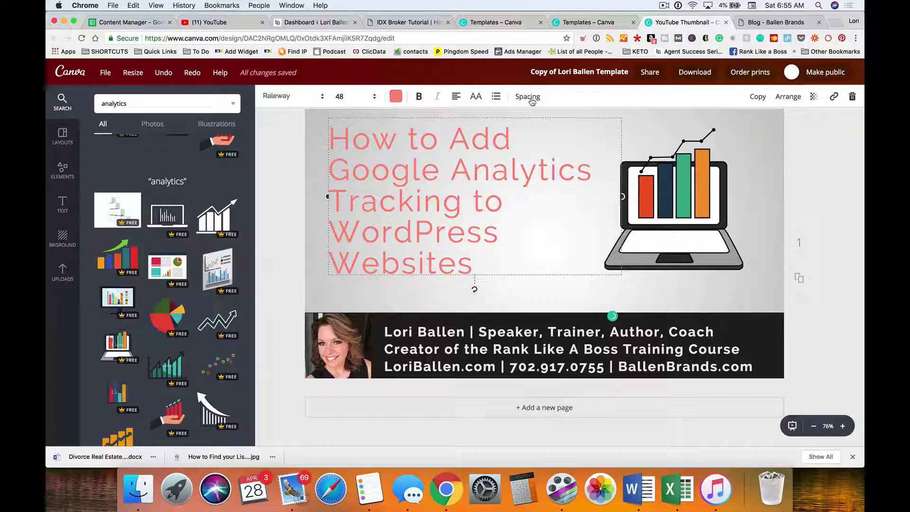
pyautogui.click(531, 101)
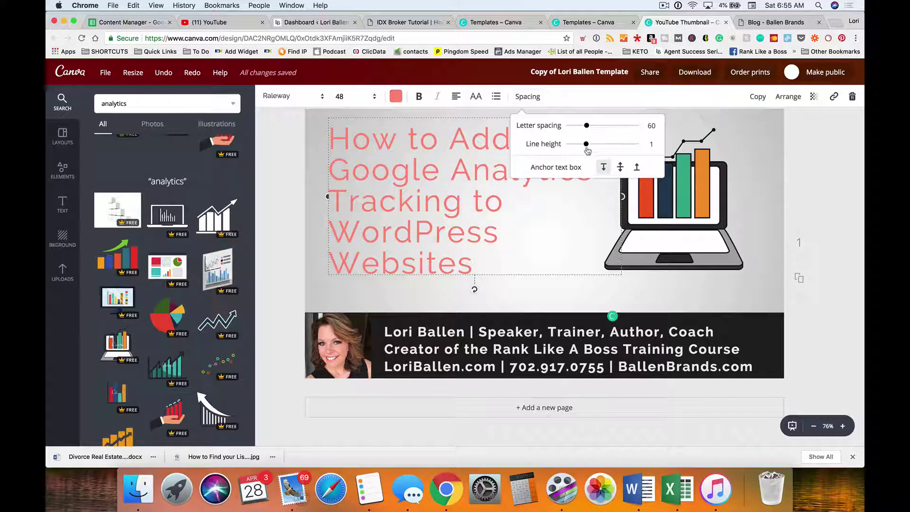
pyautogui.moveTo(587, 148); pyautogui.dragTo(596, 147)
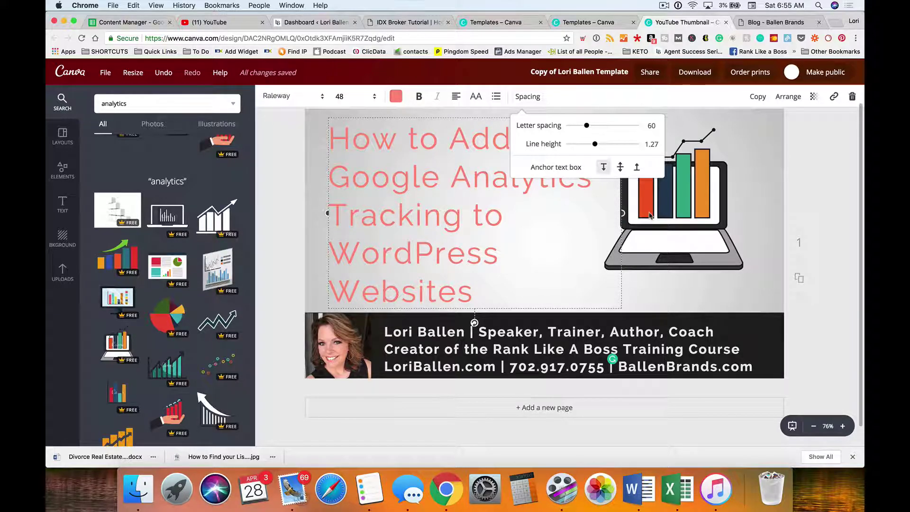
# - Widen the headline's text box so the title wraps onto four lines, and move it slightly down on the thumbnail
pyautogui.moveTo(622, 213); pyautogui.dragTo(649, 215)
pyautogui.click(820, 201)
pyautogui.click(824, 201)
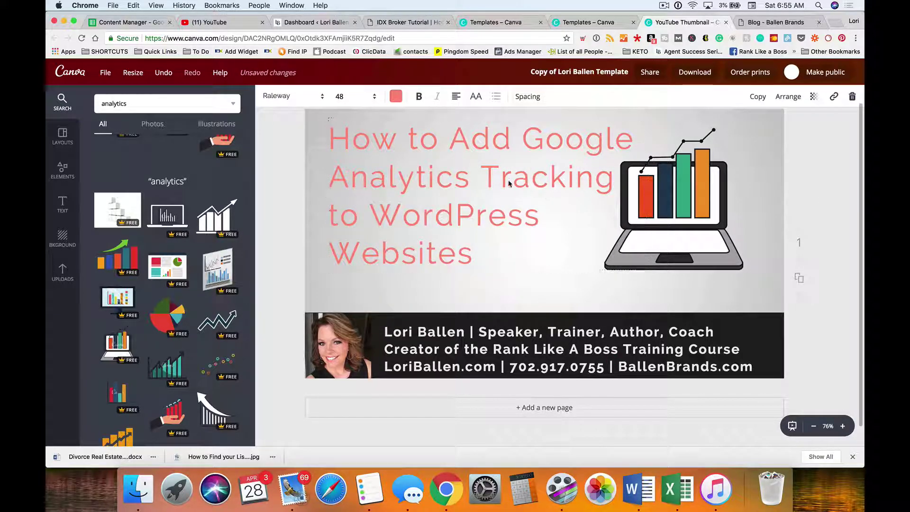
pyautogui.moveTo(481, 175); pyautogui.dragTo(482, 182)
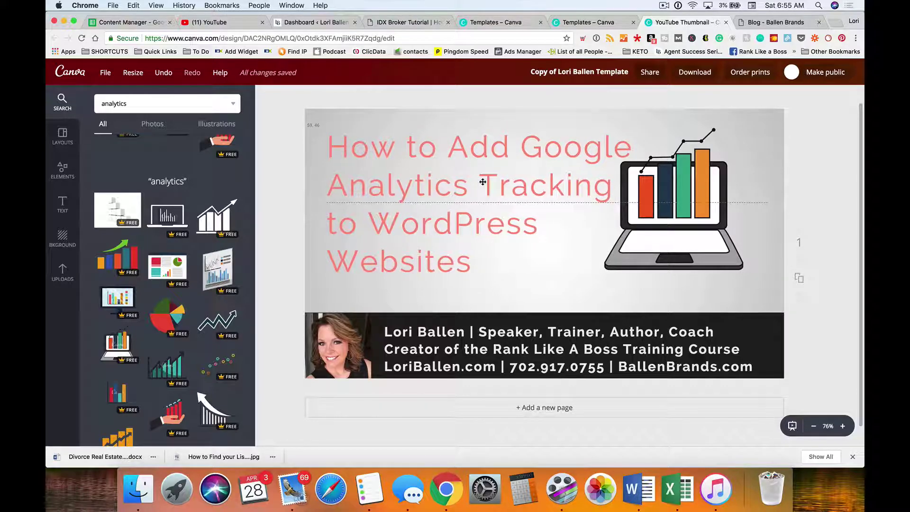
# - Shift the laptop illustration slightly away from the headline, and color the headline words "Google Analytics Tracking" black
pyautogui.moveTo(678, 197); pyautogui.dragTo(680, 199)
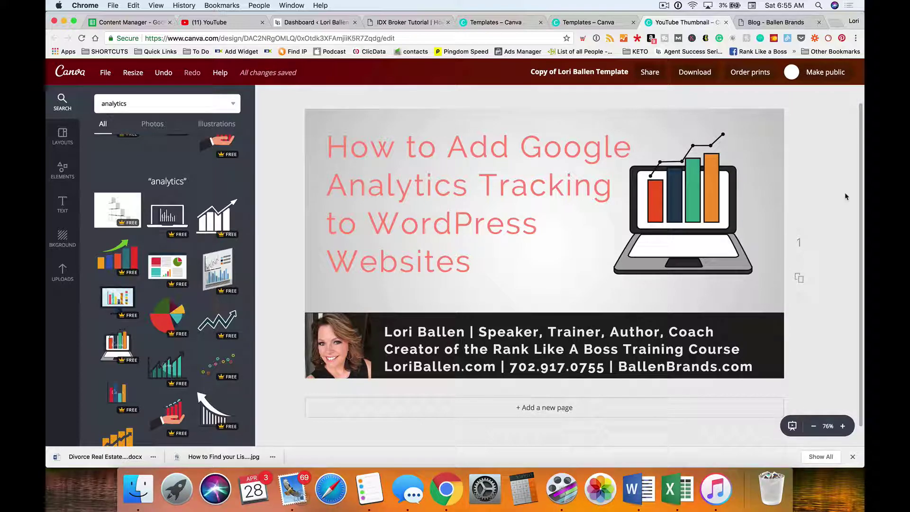
pyautogui.click(436, 185)
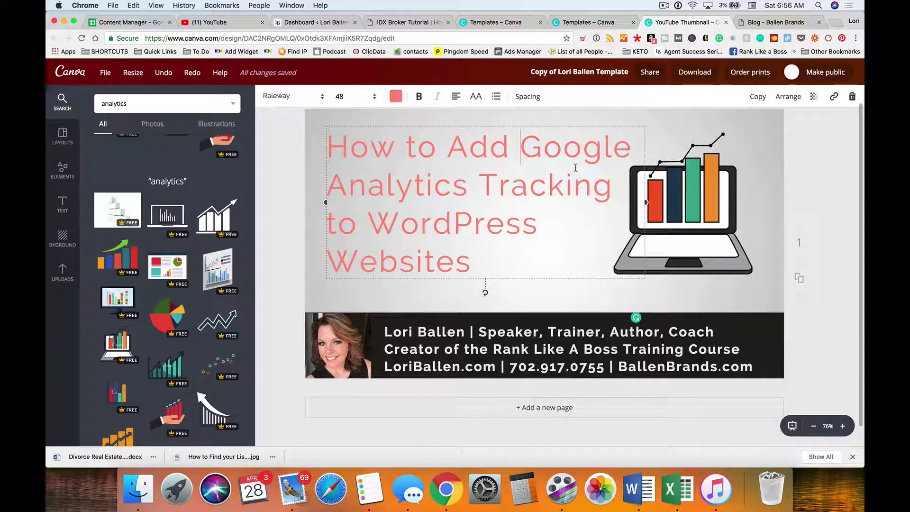
pyautogui.moveTo(521, 150); pyautogui.dragTo(615, 188)
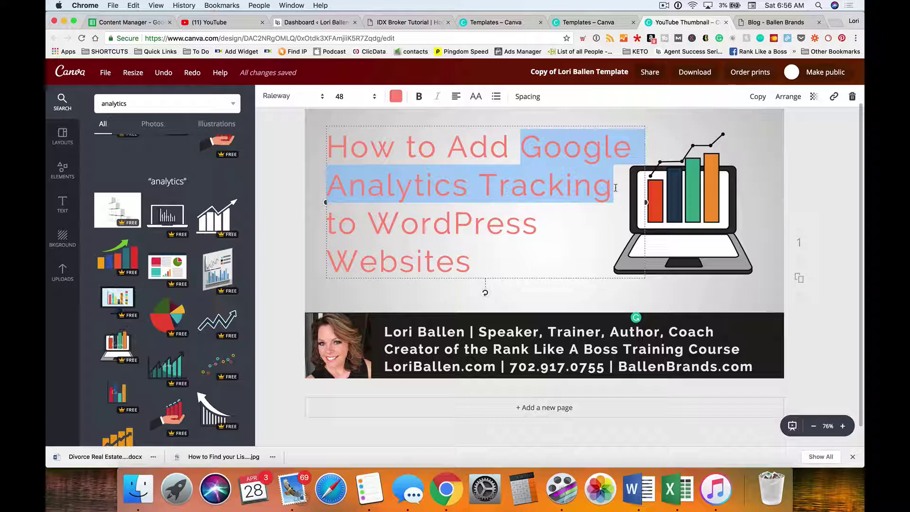
pyautogui.click(396, 97)
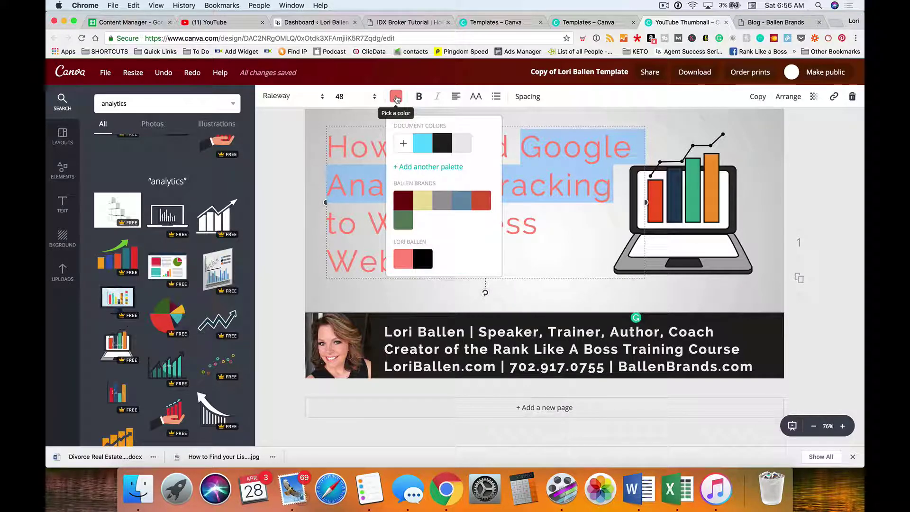
pyautogui.scroll(-3, 400, 193)
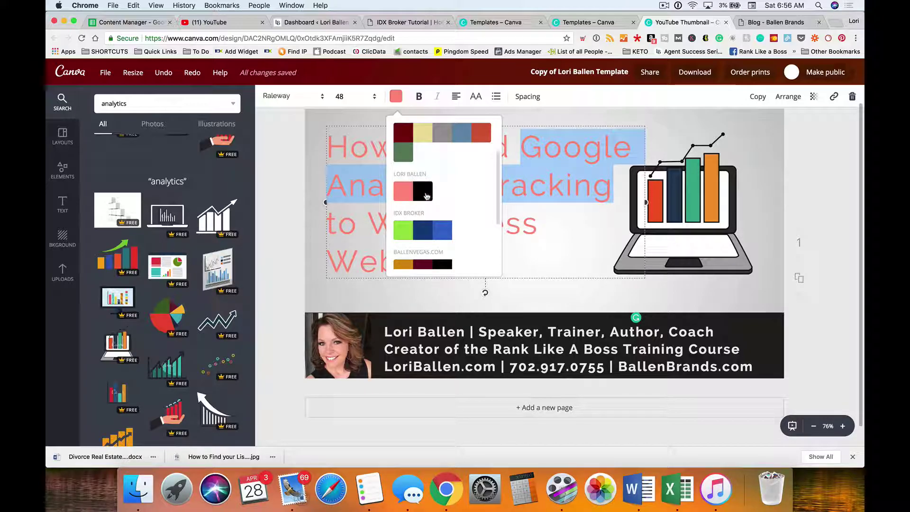
pyautogui.click(423, 191)
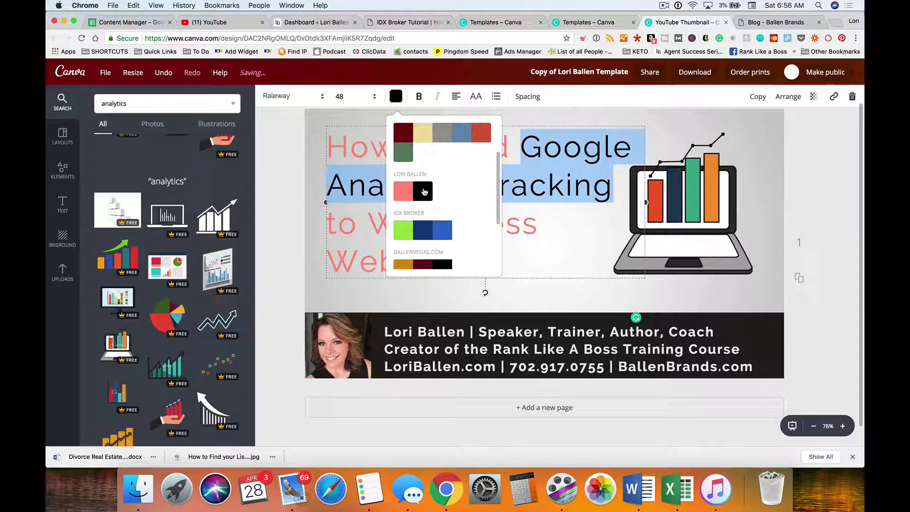
pyautogui.click(294, 176)
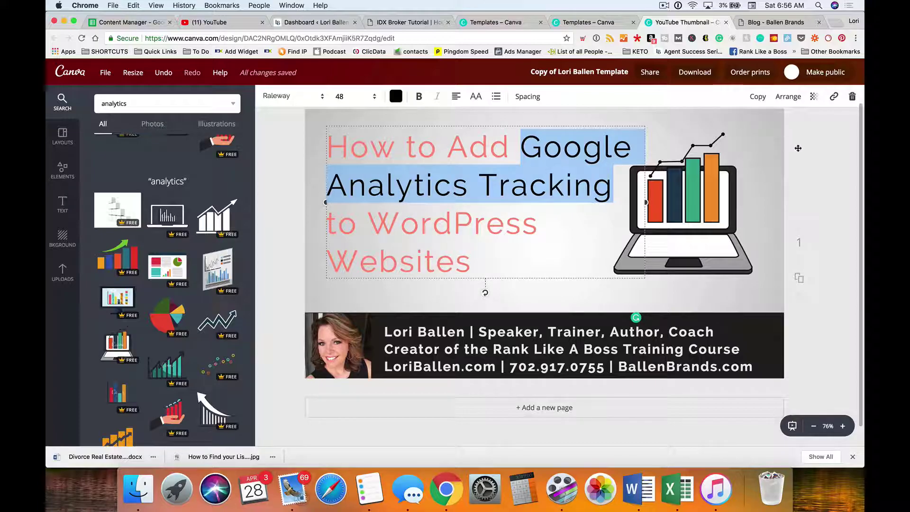
pyautogui.click(846, 186)
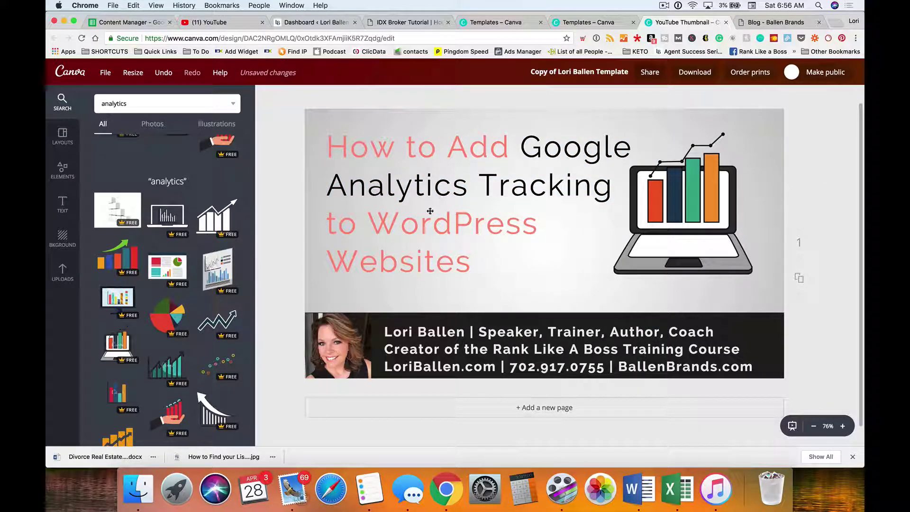
# - Copy the headline text and rename the design as "How to Add Google Analytics Tracking to WordPress Websites"
pyautogui.click(435, 176)
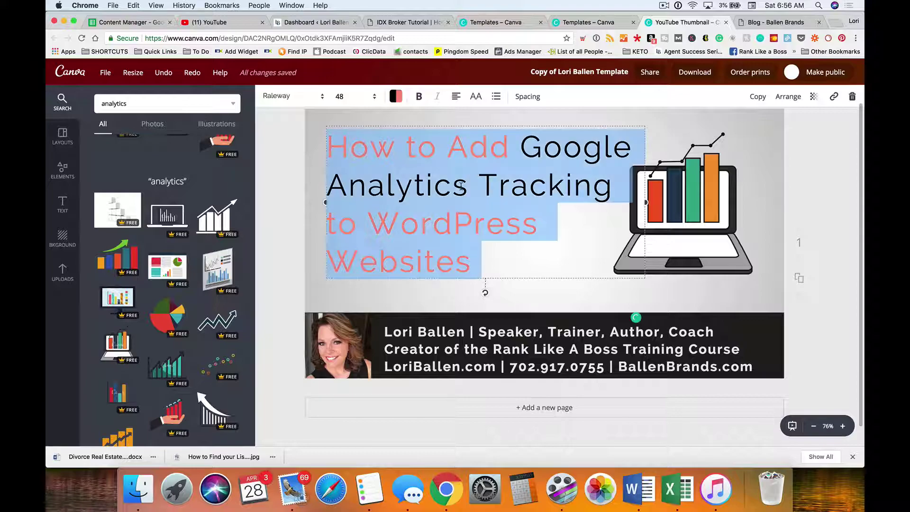
pyautogui.press('super+a')
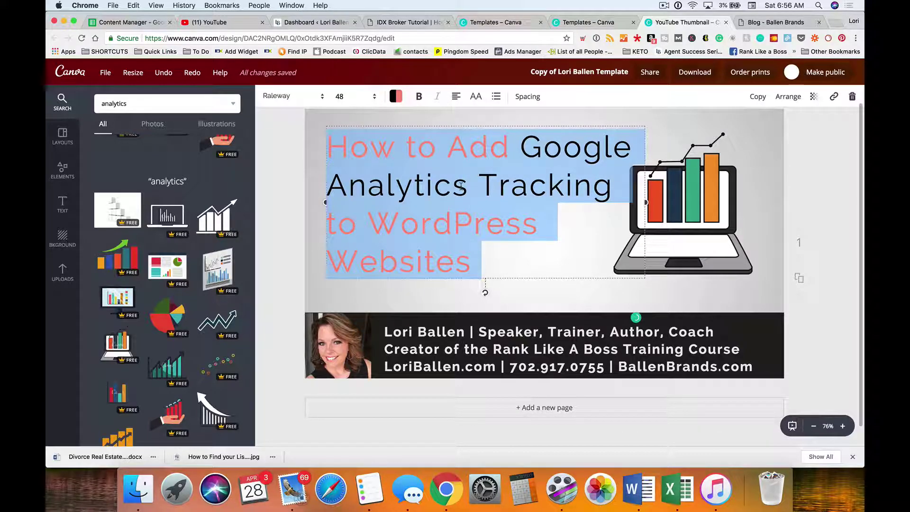
pyautogui.click(591, 72)
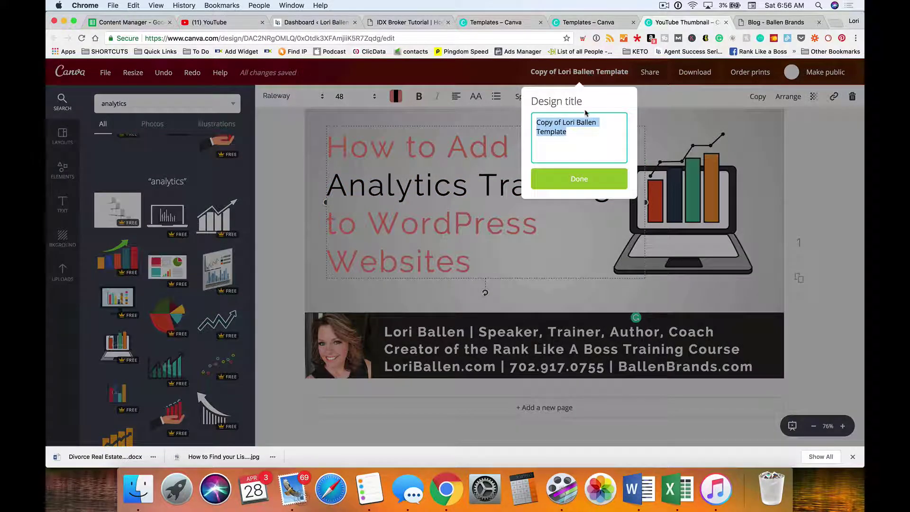
pyautogui.press('super+v')
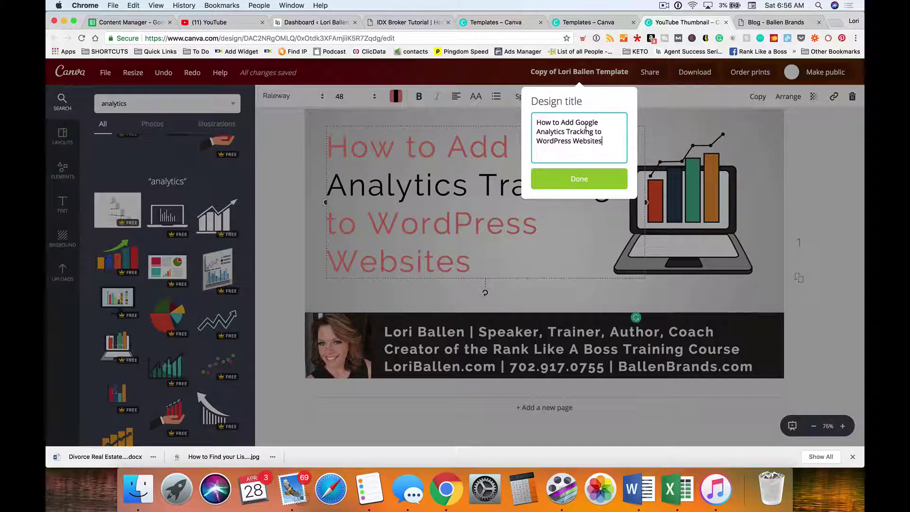
pyautogui.click(588, 185)
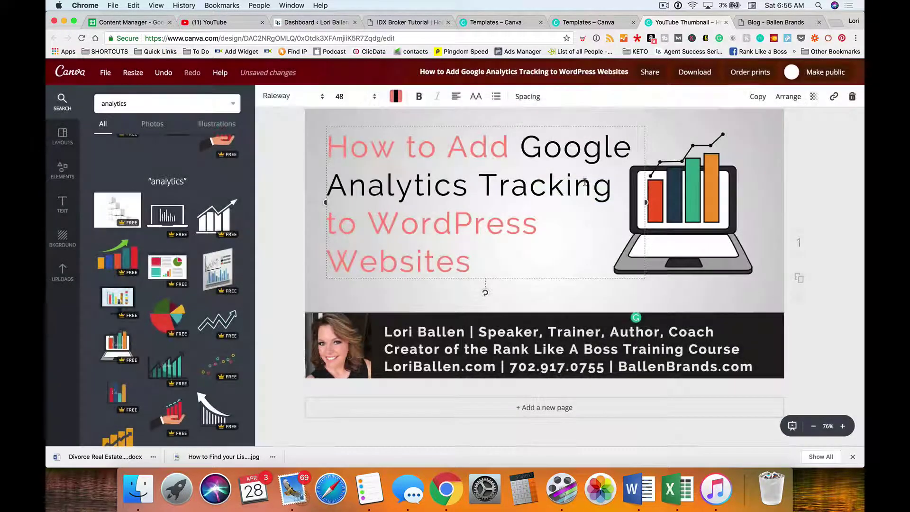
# - Download the thumbnail as a JPG and save it to the Desktop under the design's title
pyautogui.click(693, 73)
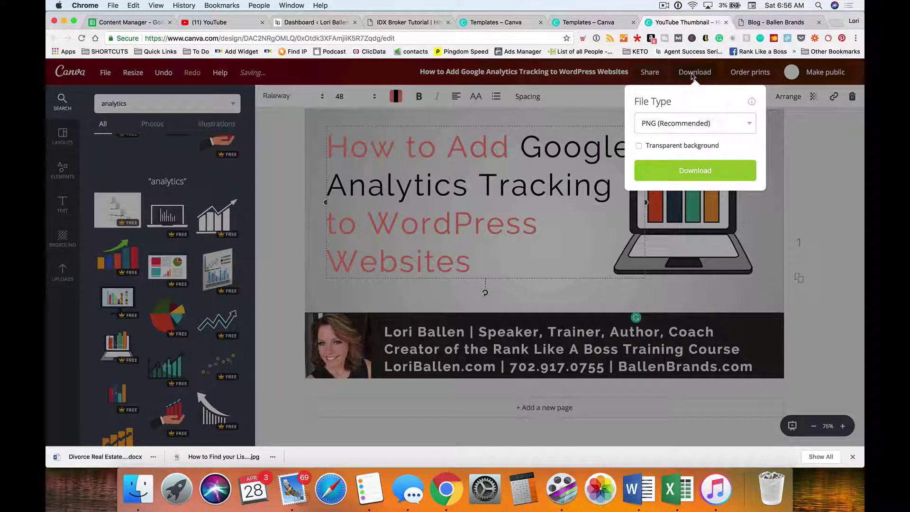
pyautogui.click(680, 124)
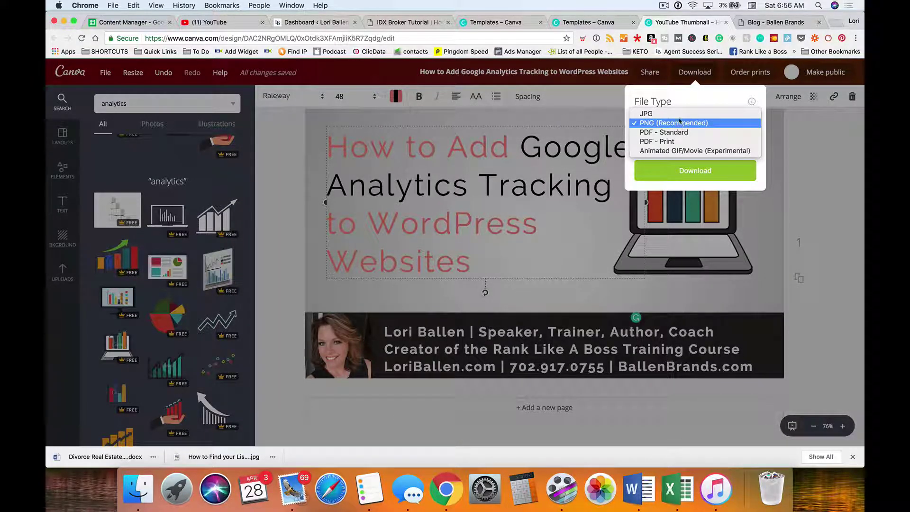
pyautogui.click(679, 113)
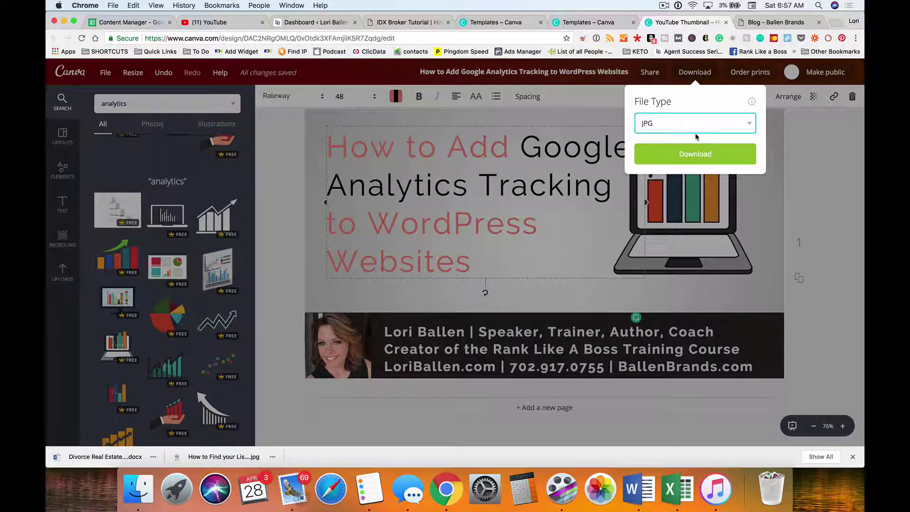
pyautogui.click(707, 159)
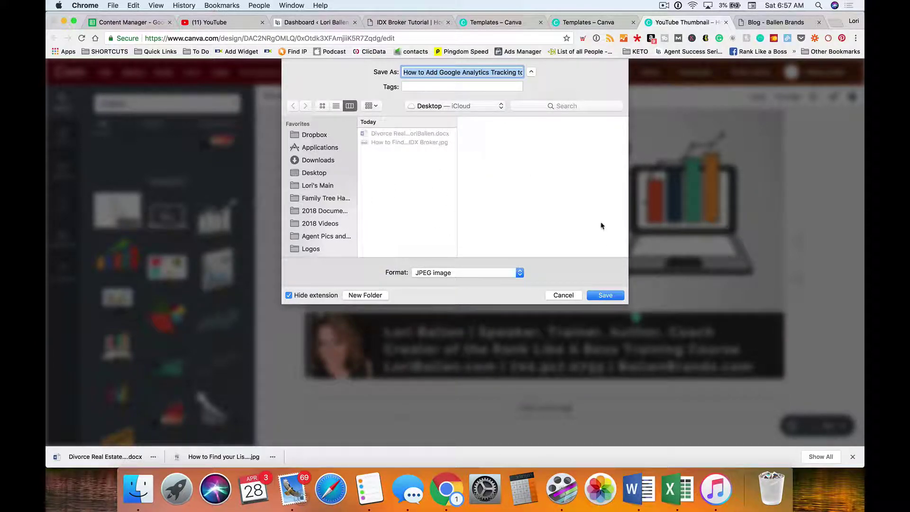
pyautogui.click(608, 298)
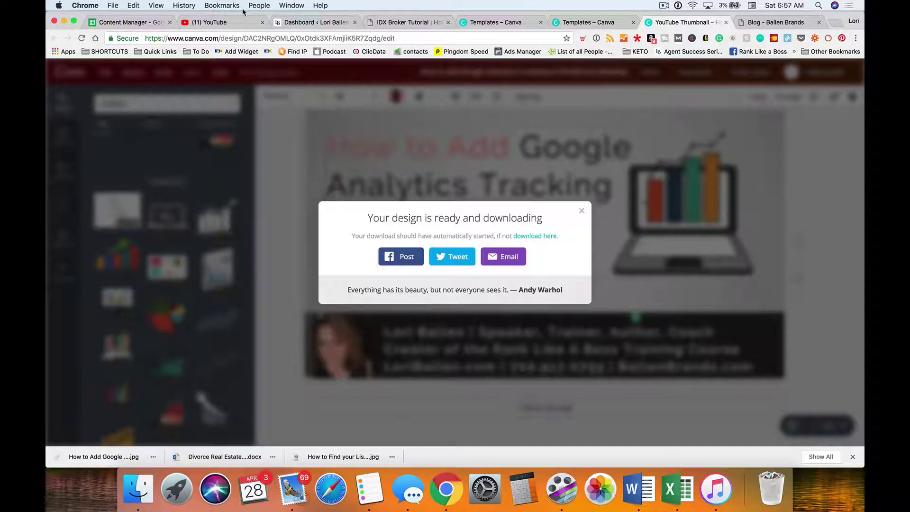
# - Switch to the YouTube video editing page and upload "How to Add Google Analytics Tracking to WordPress Websites.jpg" from the Desktop as the custom thumbnail
pyautogui.click(220, 23)
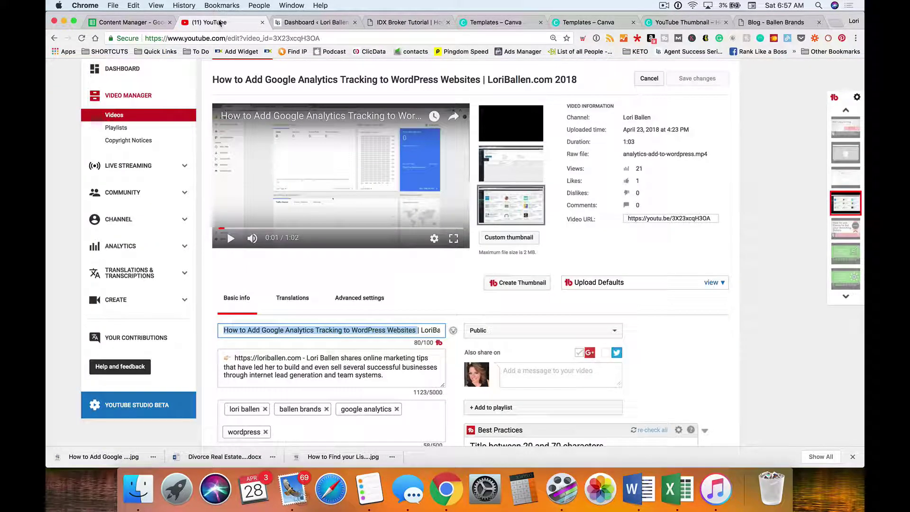
pyautogui.click(509, 239)
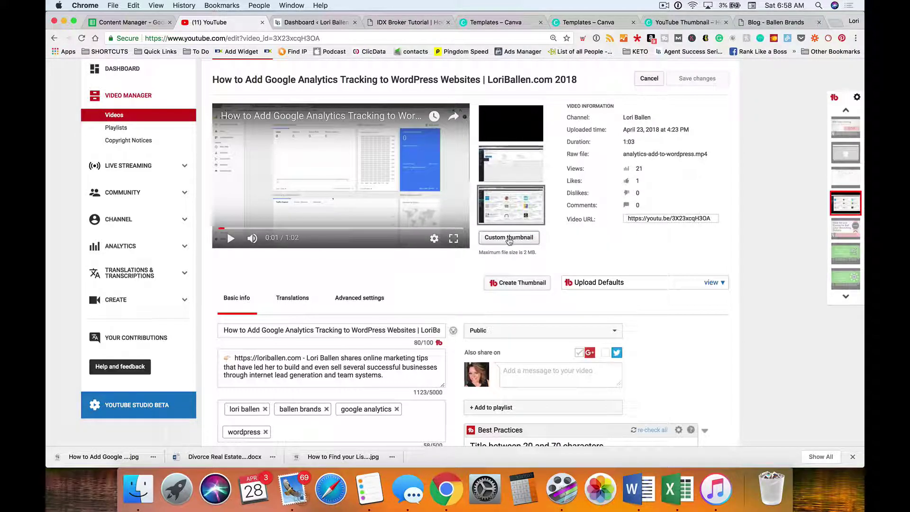
pyautogui.click(509, 238)
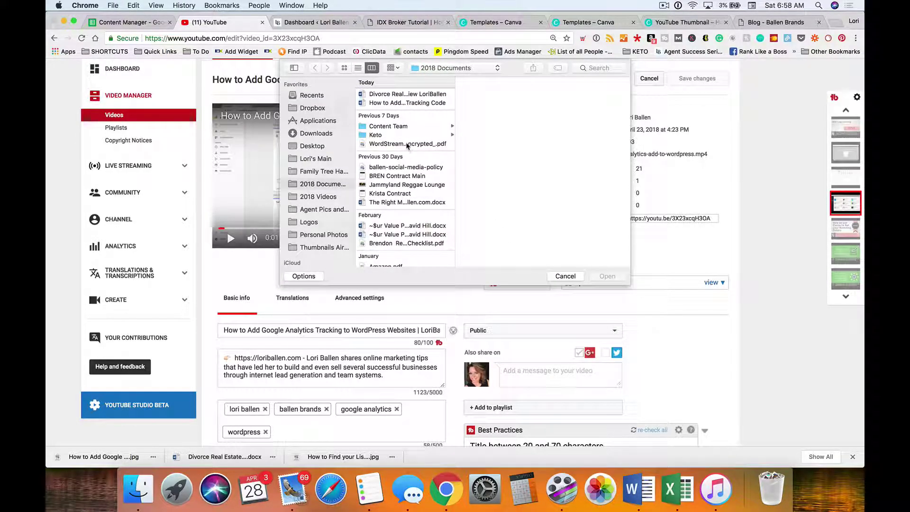
pyautogui.click(311, 147)
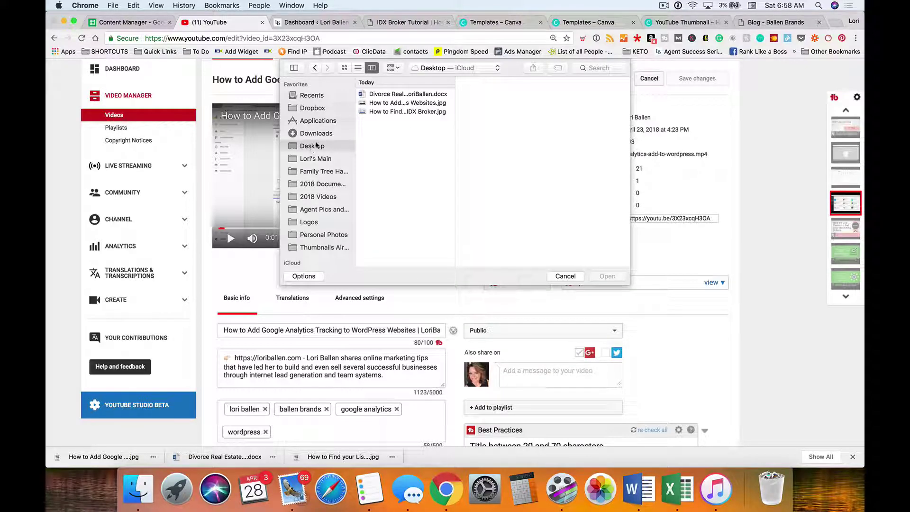
pyautogui.click(415, 104)
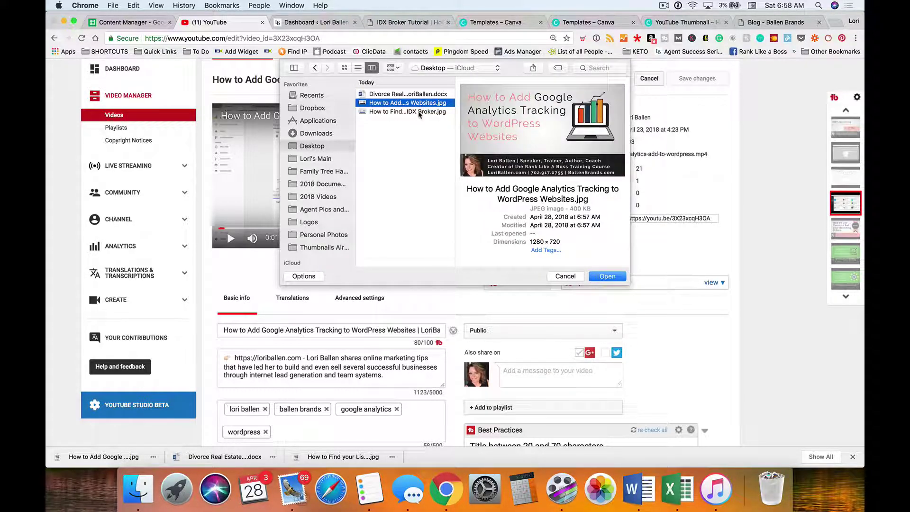
pyautogui.click(615, 278)
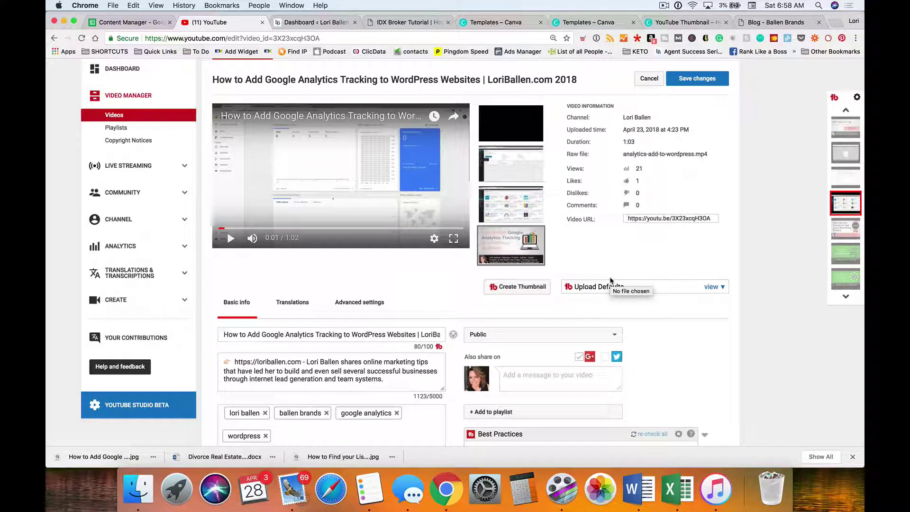
# - Save the changes to the Google Analytics video and leave its editing page
pyautogui.click(691, 81)
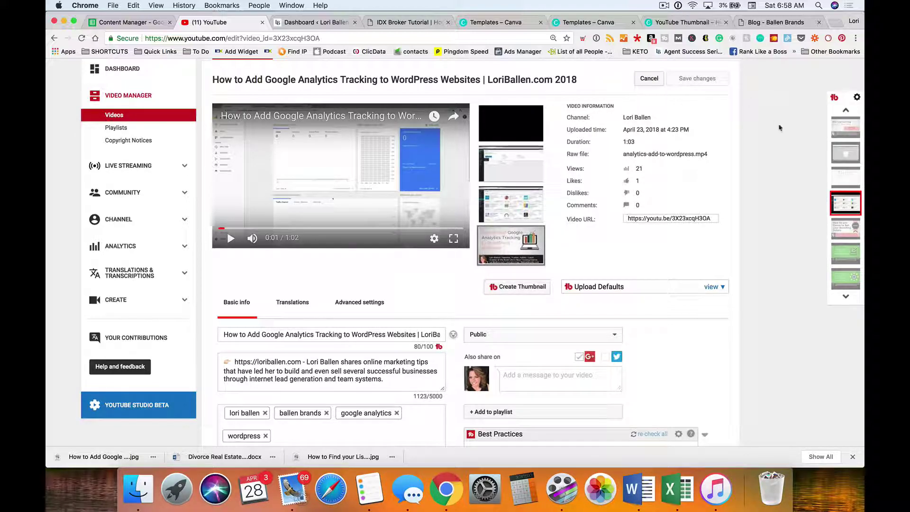
pyautogui.scroll(1, 778, 127)
pyautogui.scroll(2, 778, 127)
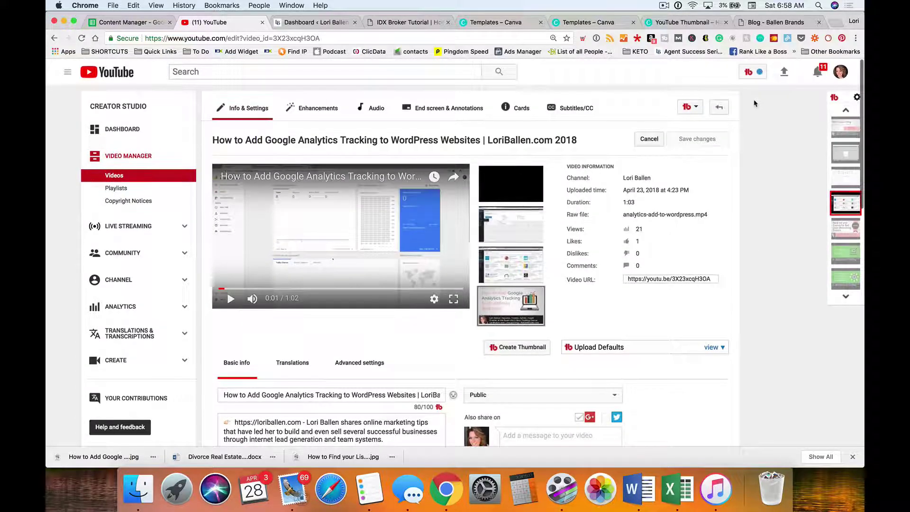
pyautogui.click(719, 109)
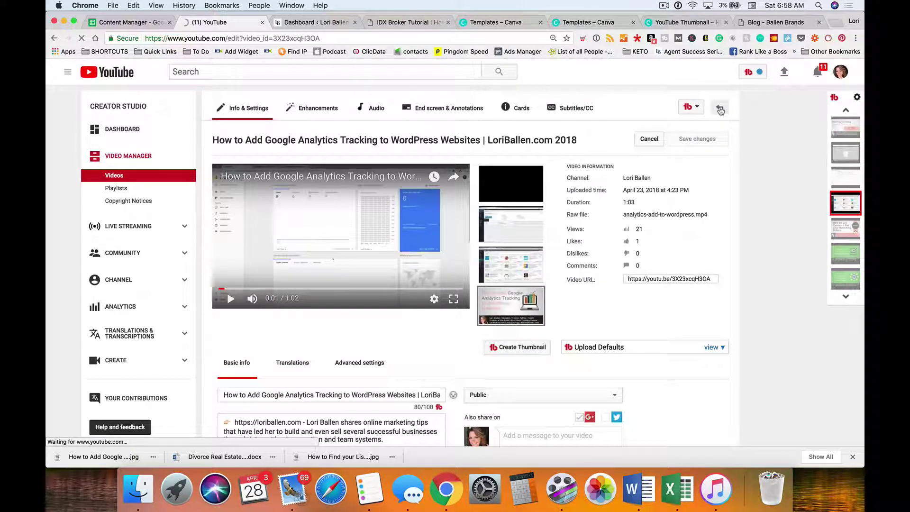